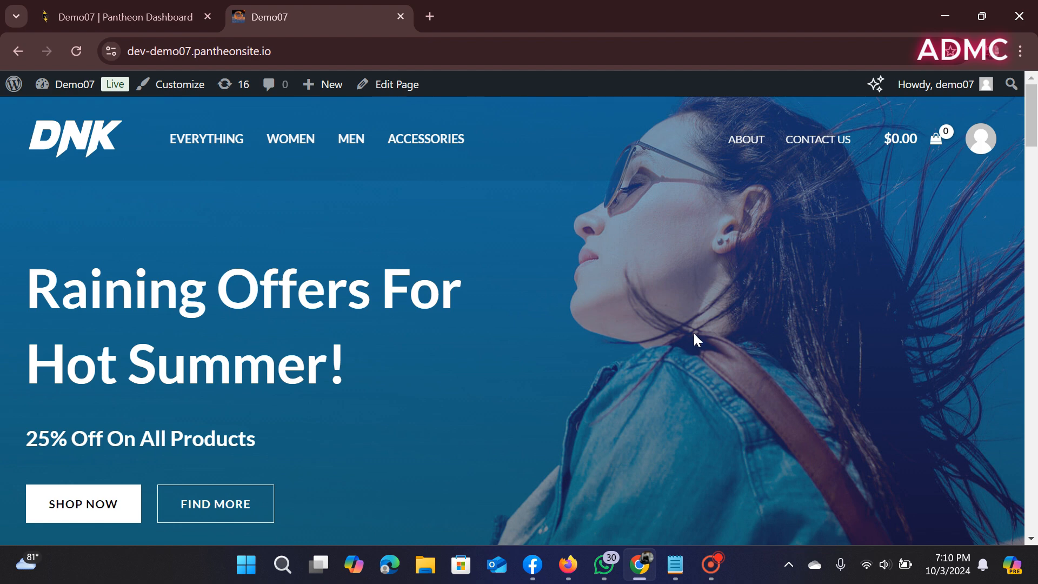
Open the page for adding a new plugin in the Demo07 site's WordPress admin.
click(10, 80)
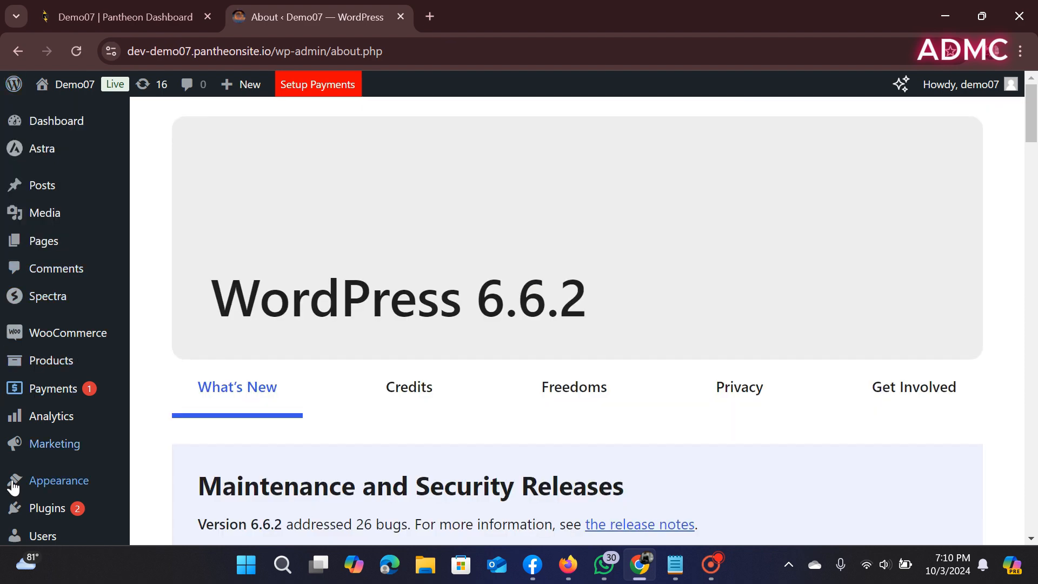
mouse_move(33, 480)
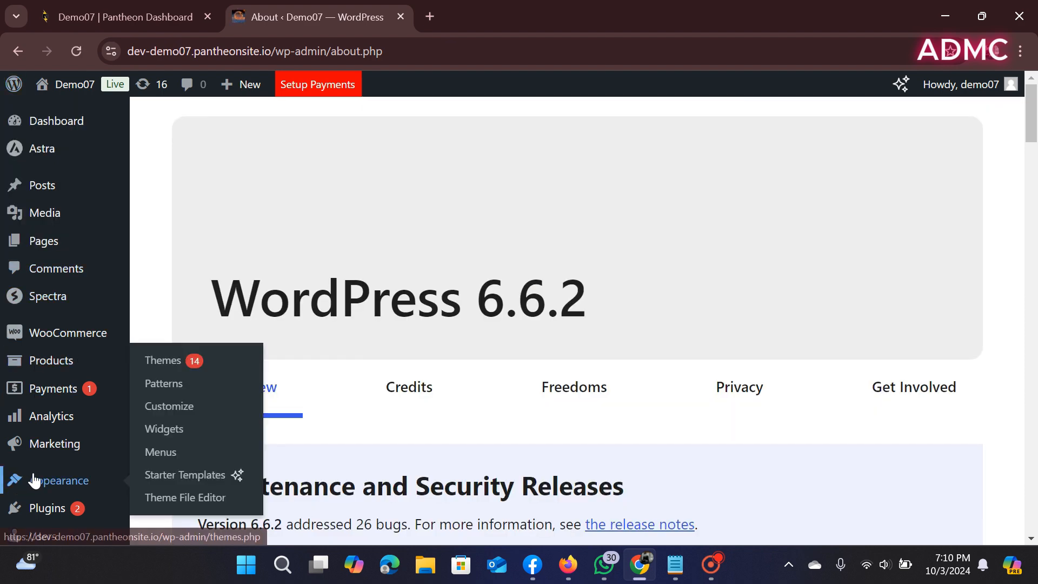
click(42, 516)
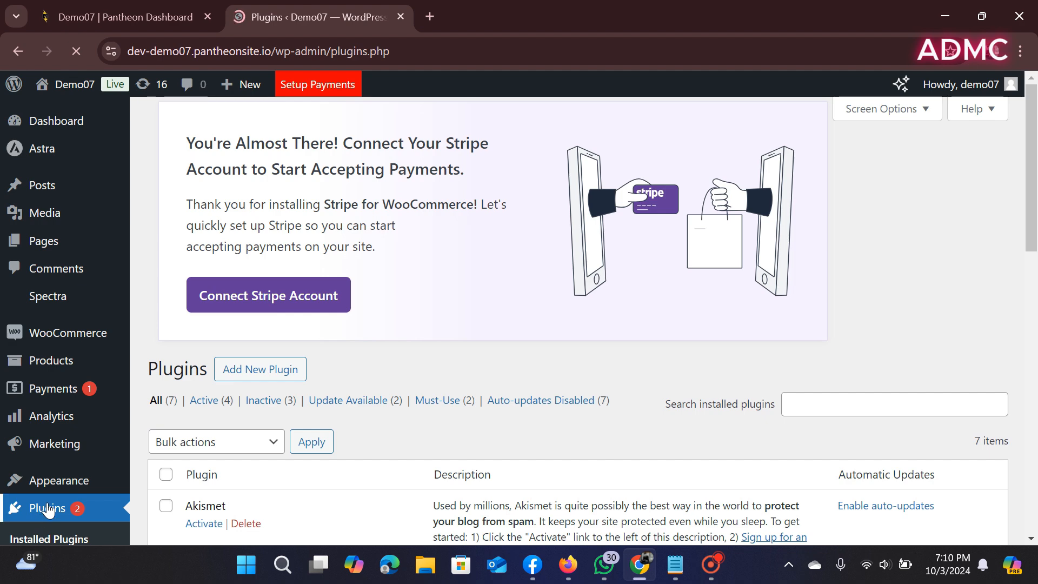
scroll(46, 506, down, 1)
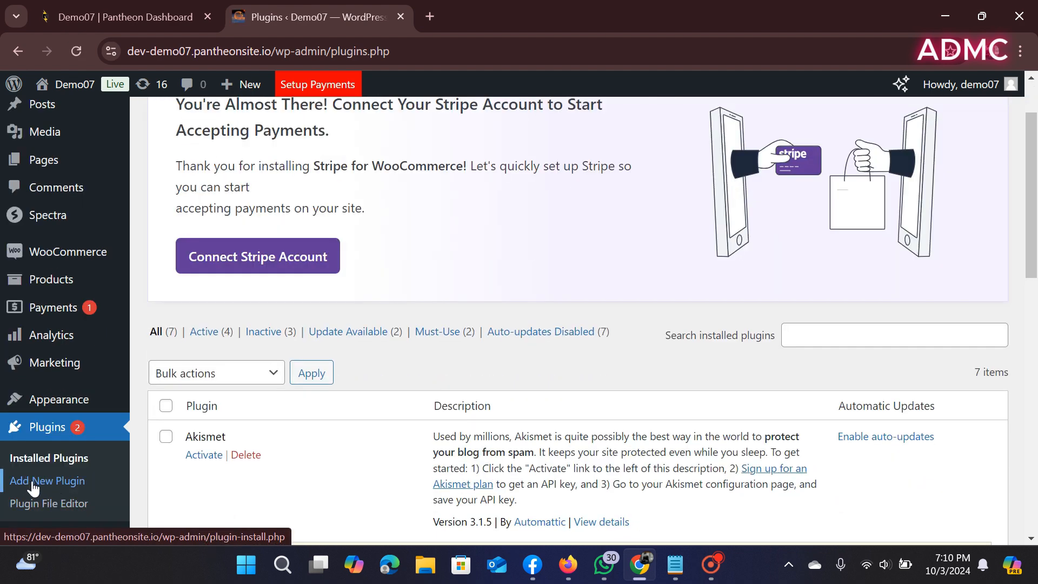
click(33, 487)
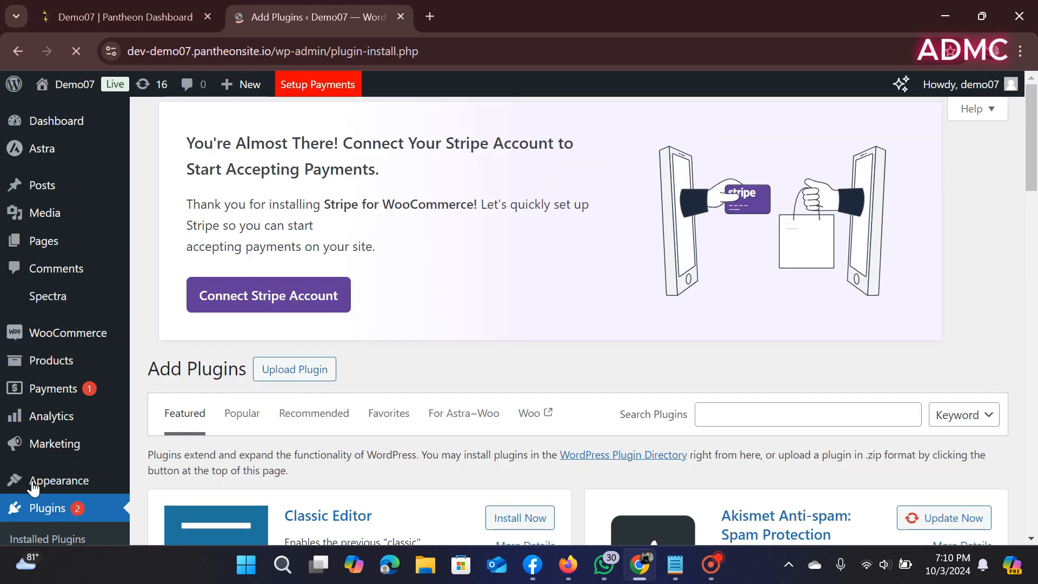
Search the plugin directory for "GA", and install and activate the GA Google Analytics plugin.
scroll(327, 398, down, 3)
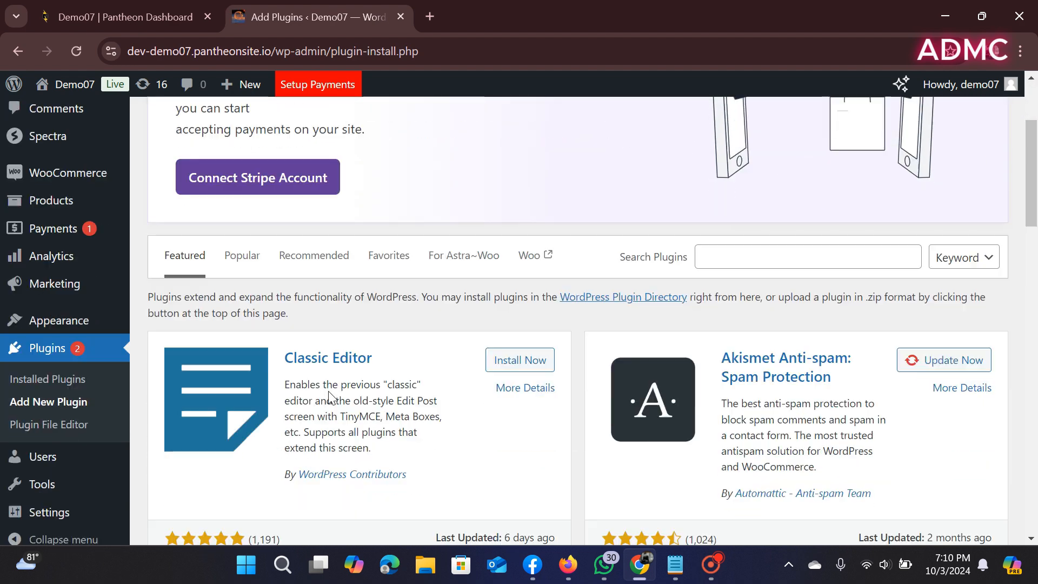
click(776, 255)
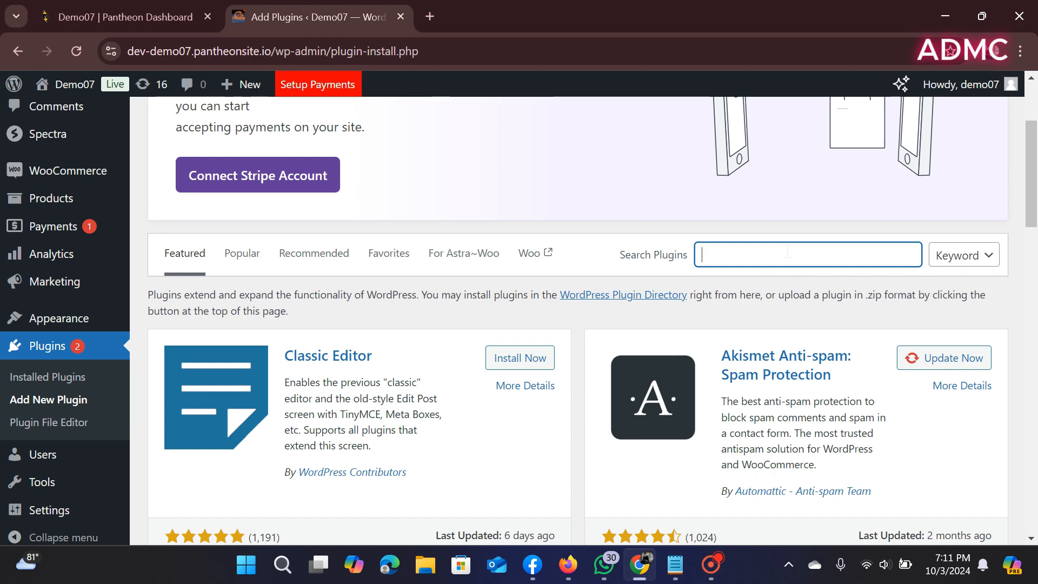
text(GA)
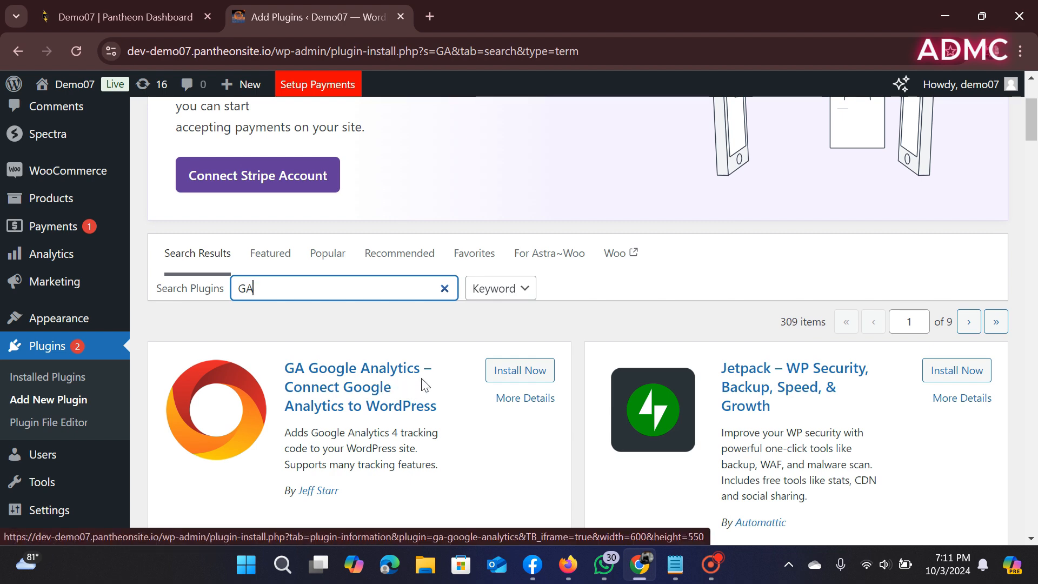
scroll(381, 406, down, 3)
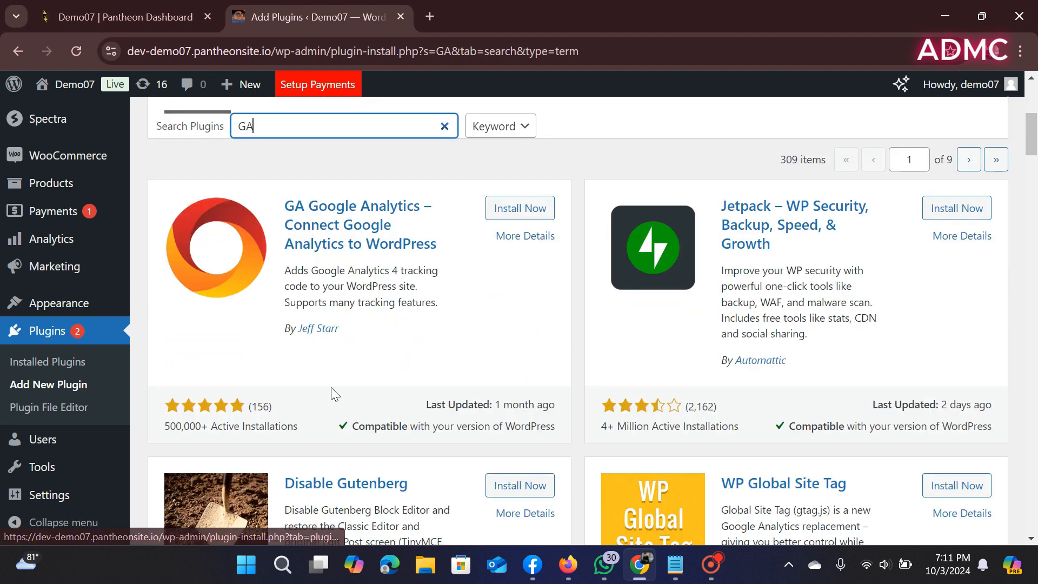
click(537, 214)
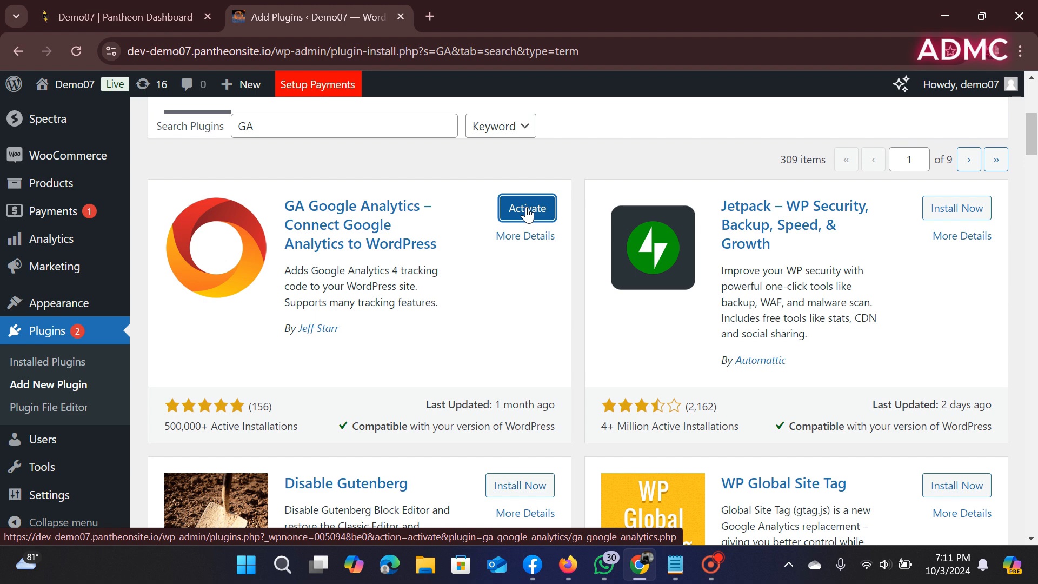
click(528, 214)
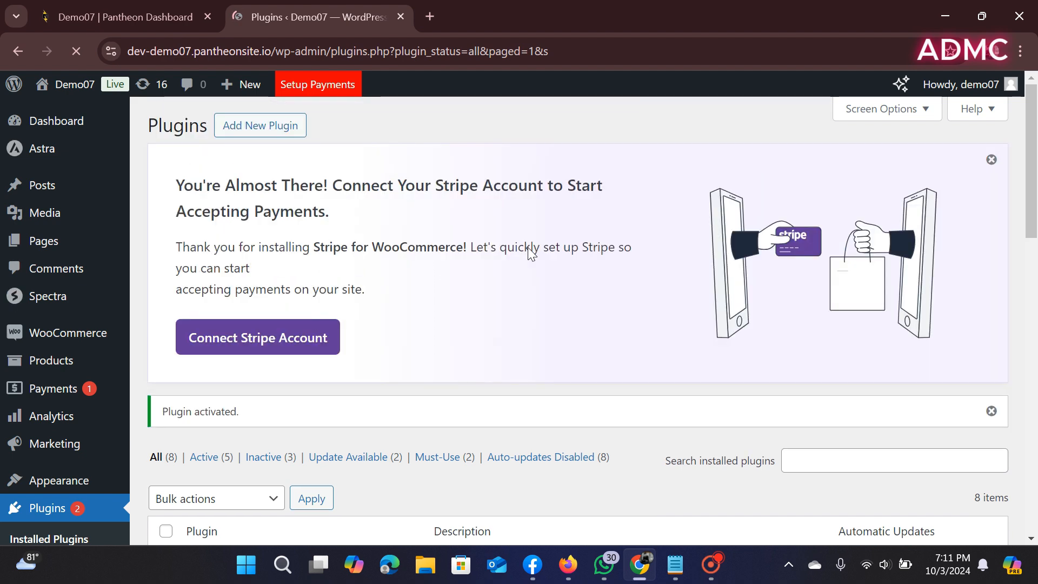
Check GA Google Analytics in the installed plugins list and open the site's Google Analytics settings page.
scroll(532, 246, down, 3)
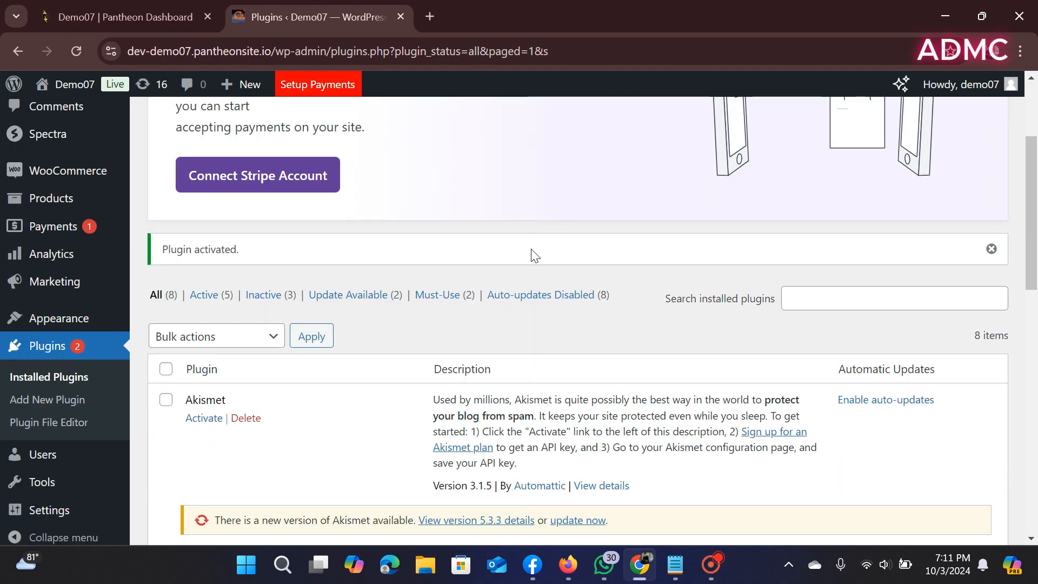
scroll(532, 247, down, 3)
scroll(15, 467, down, 3)
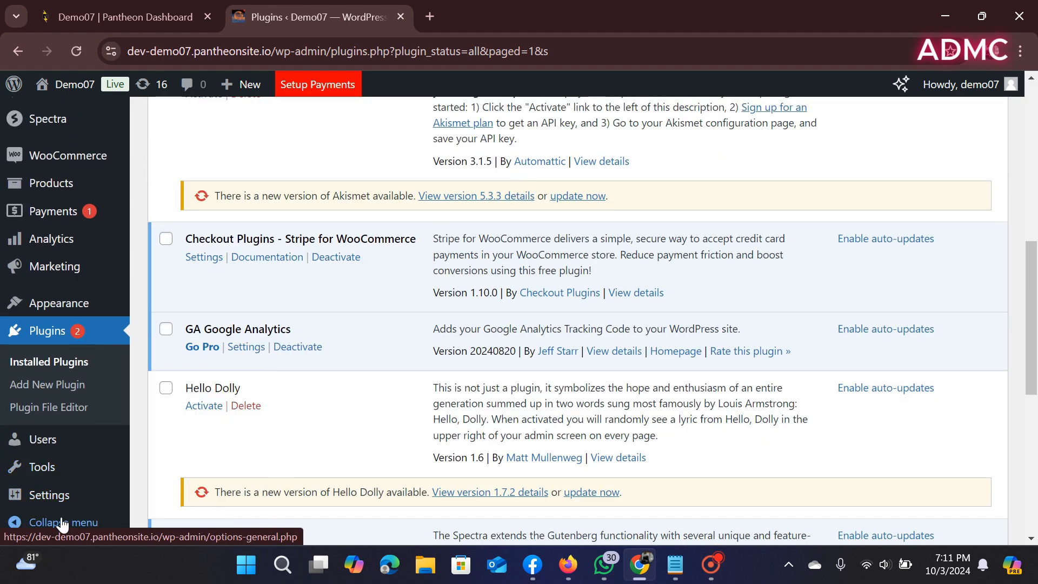
mouse_move(51, 505)
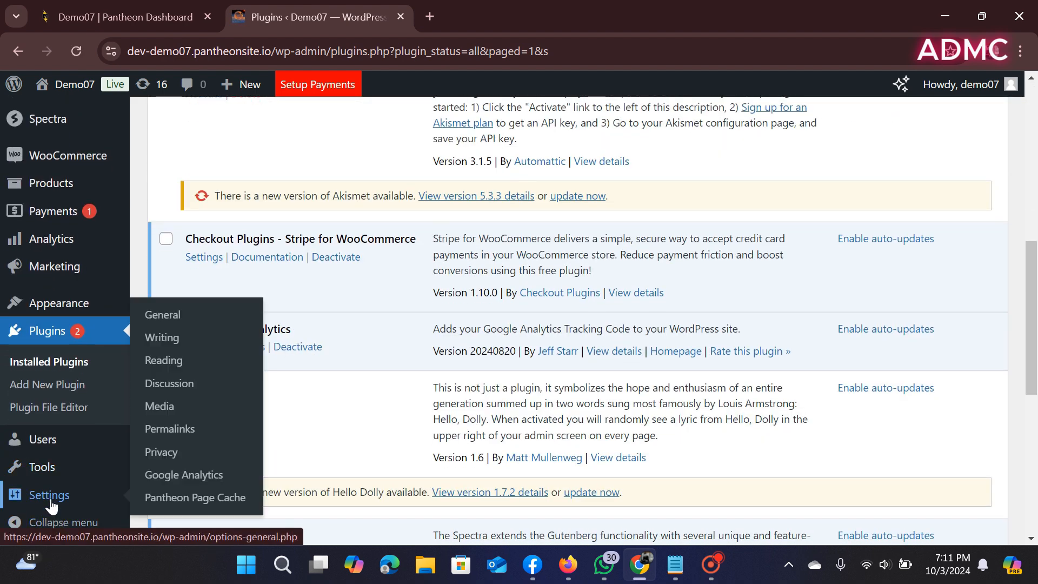
click(198, 475)
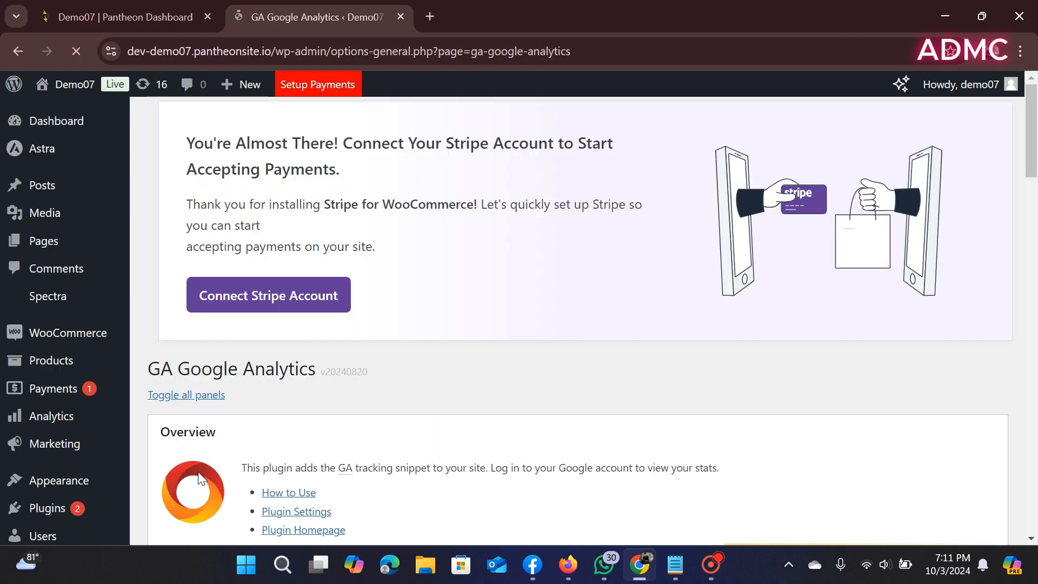
Expand the GA Google Analytics plugin settings and review the tracking ID, tracking method and code location options.
scroll(346, 459, down, 4)
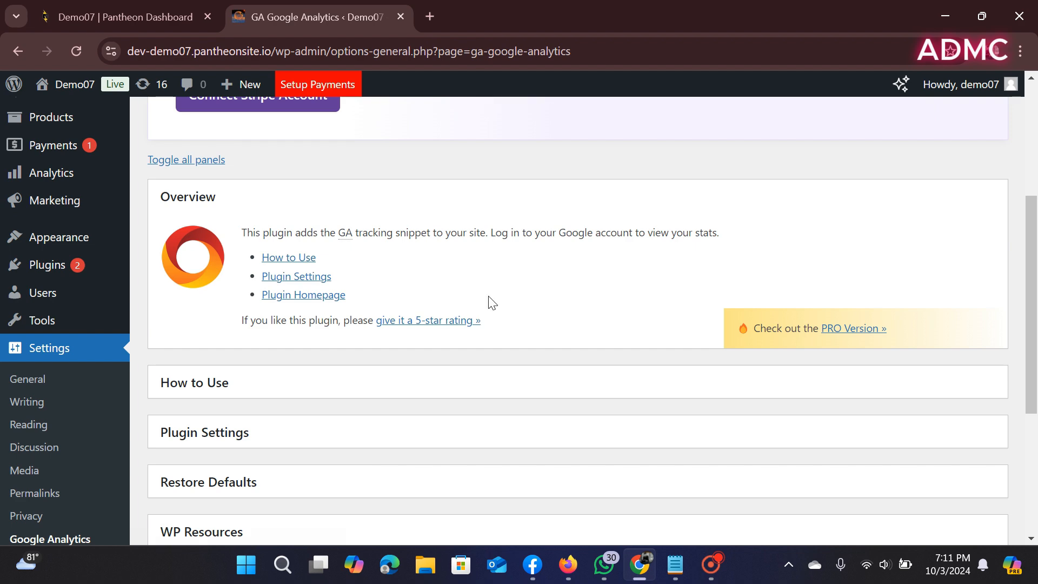
scroll(401, 312, down, 1)
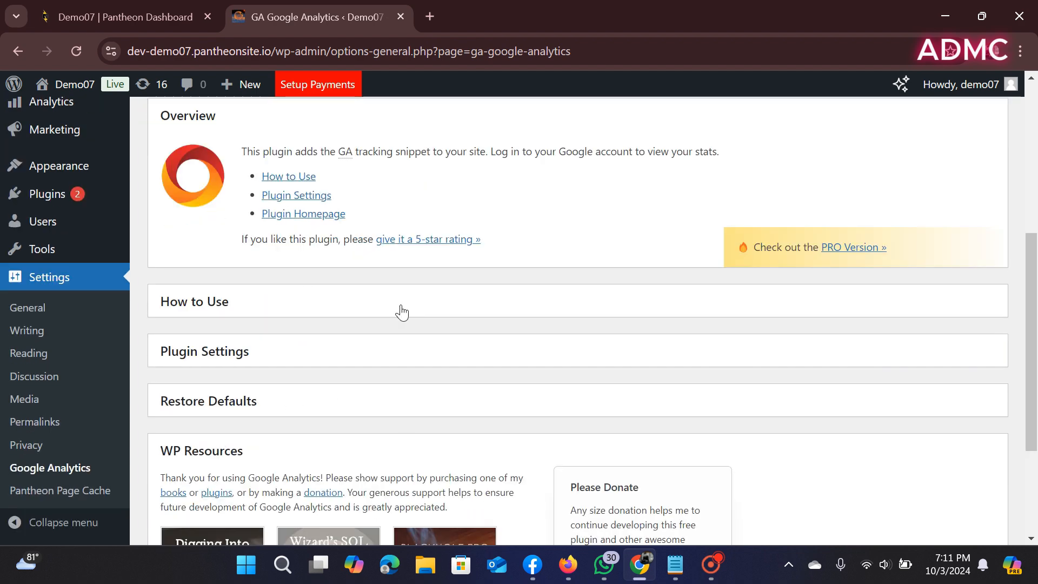
click(315, 361)
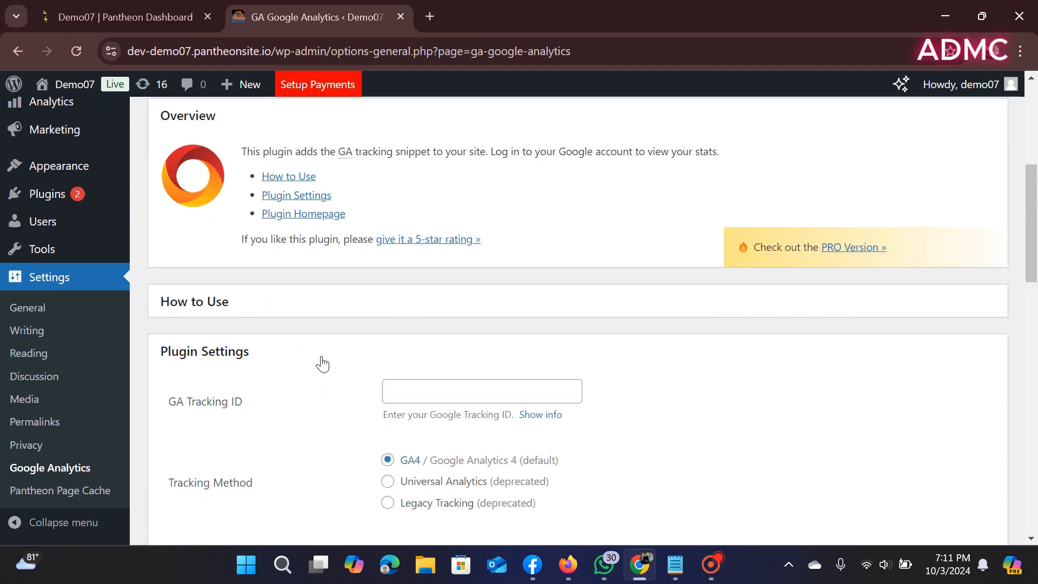
scroll(324, 361, down, 3)
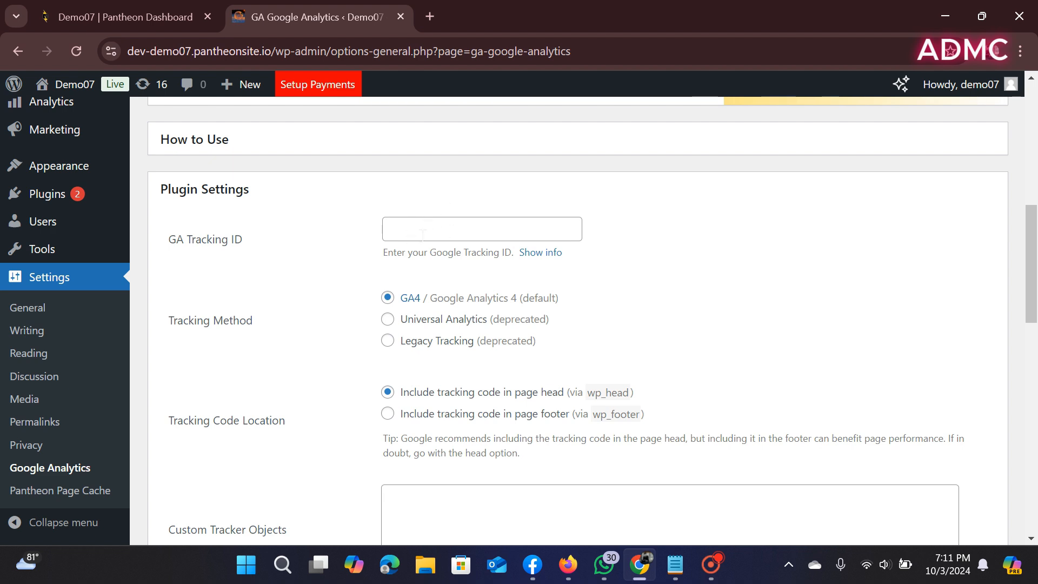
scroll(423, 234, down, 1)
scroll(421, 234, up, 1)
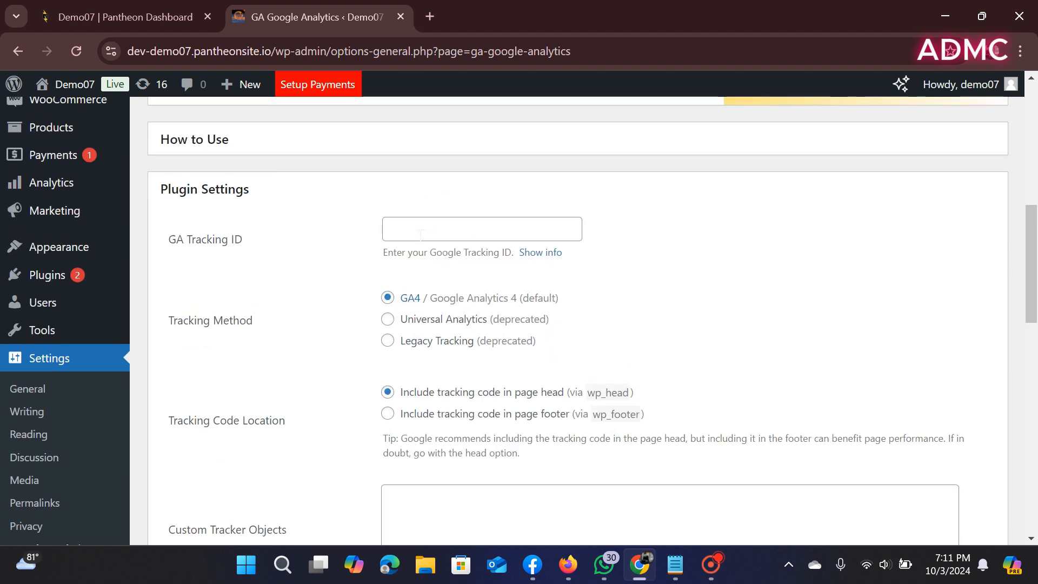
mouse_move(122, 274)
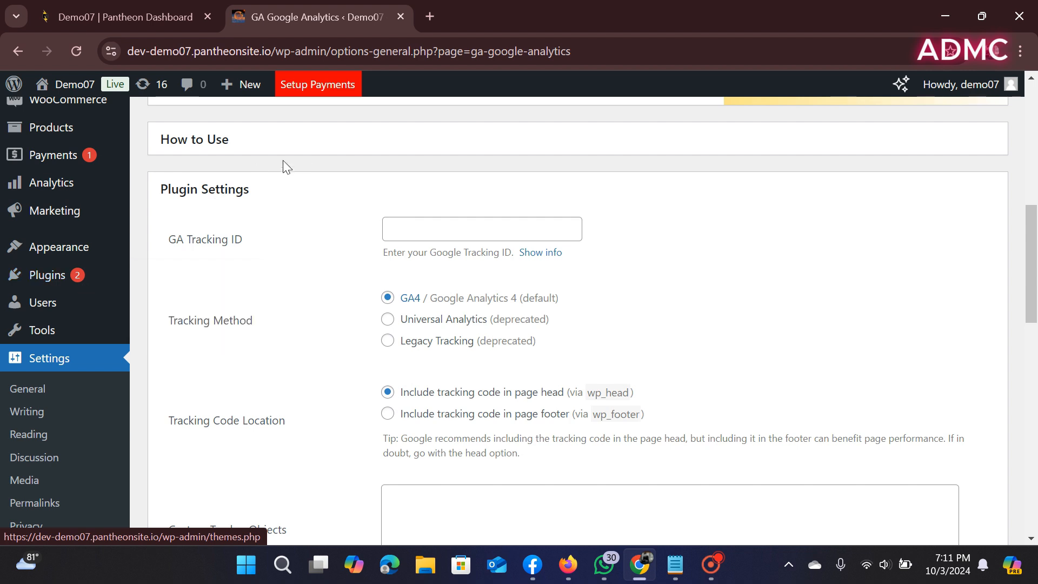
Search Google for "Google analytics" in a new browser tab.
click(433, 17)
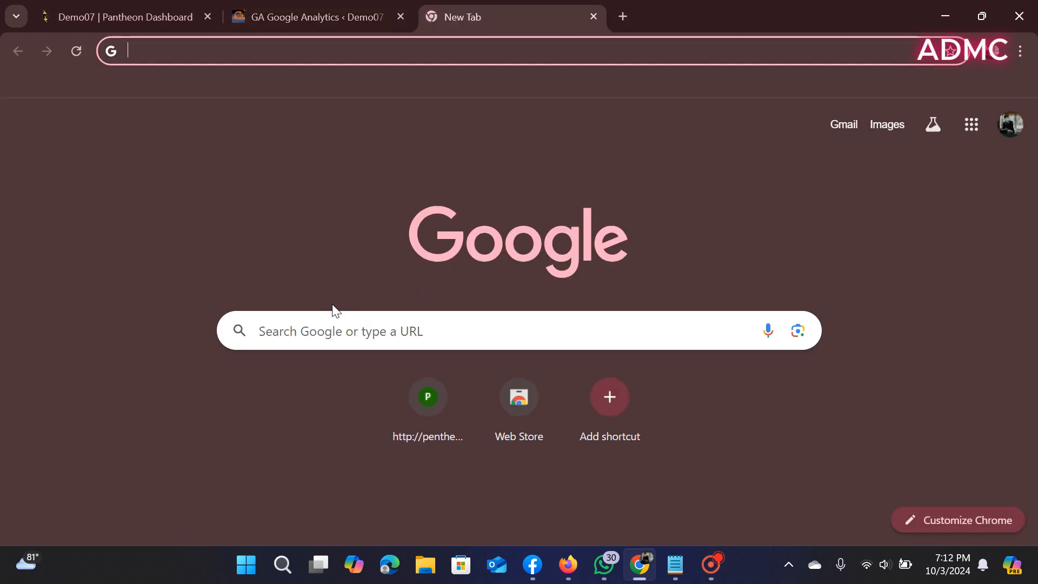
click(323, 330)
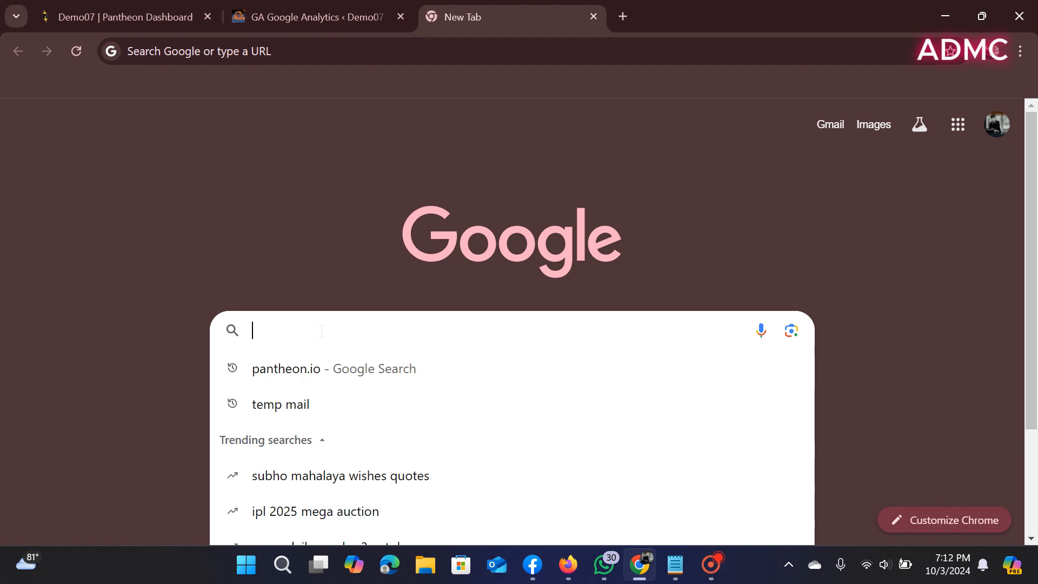
text(G)
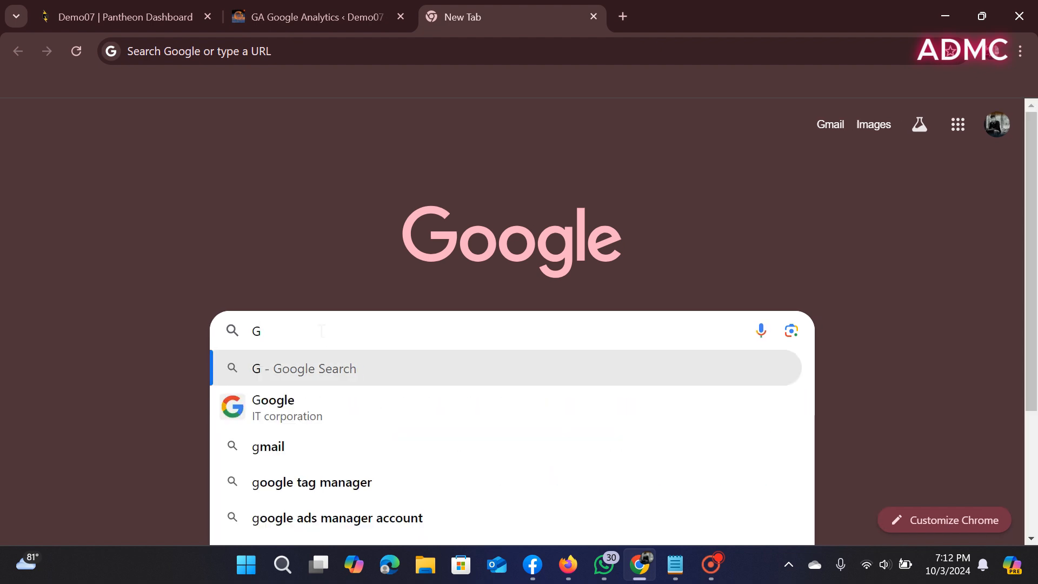
text(oogl)
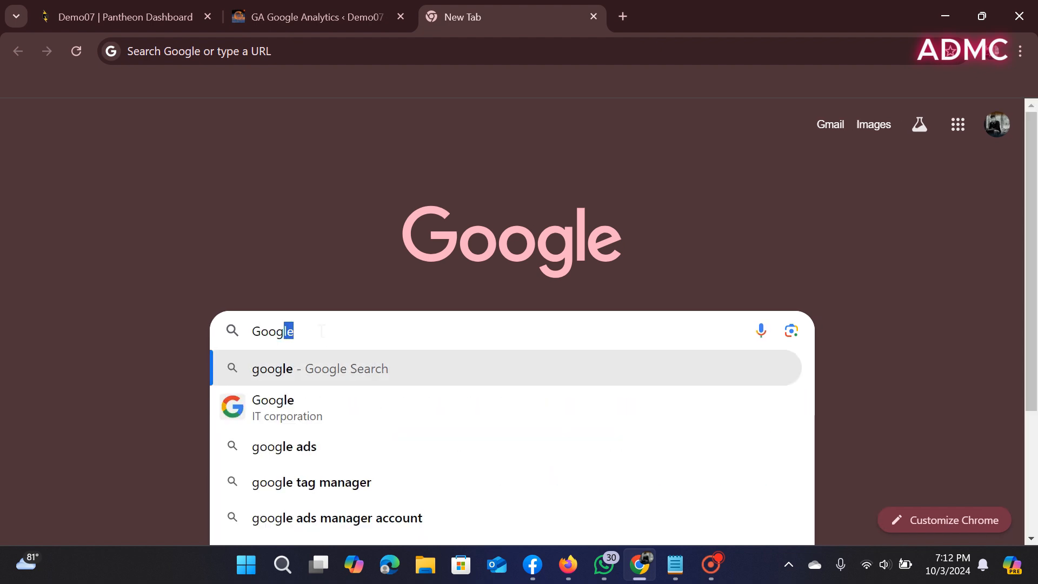
text(e )
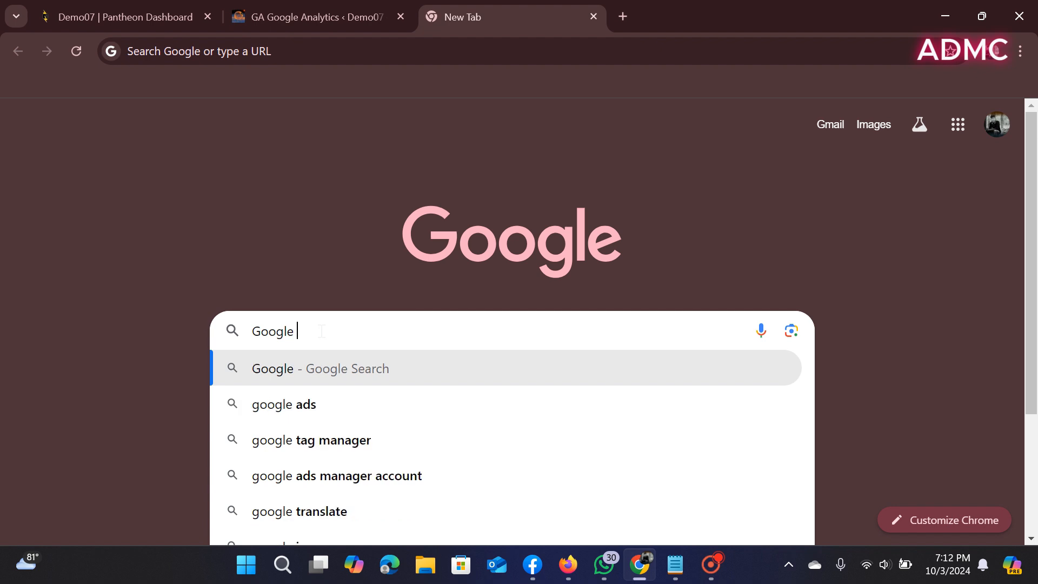
text(a)
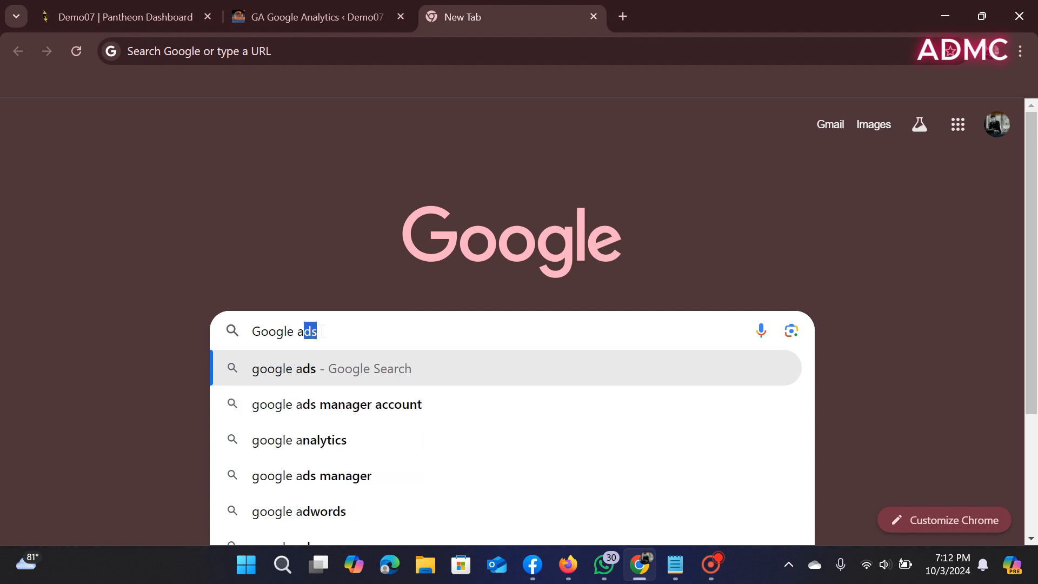
text(na)
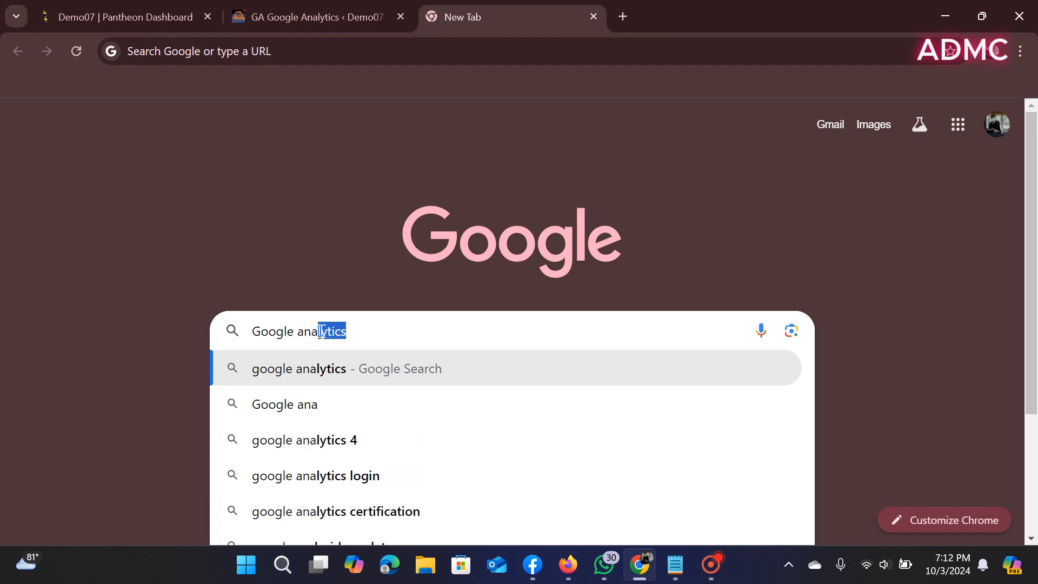
text(l)
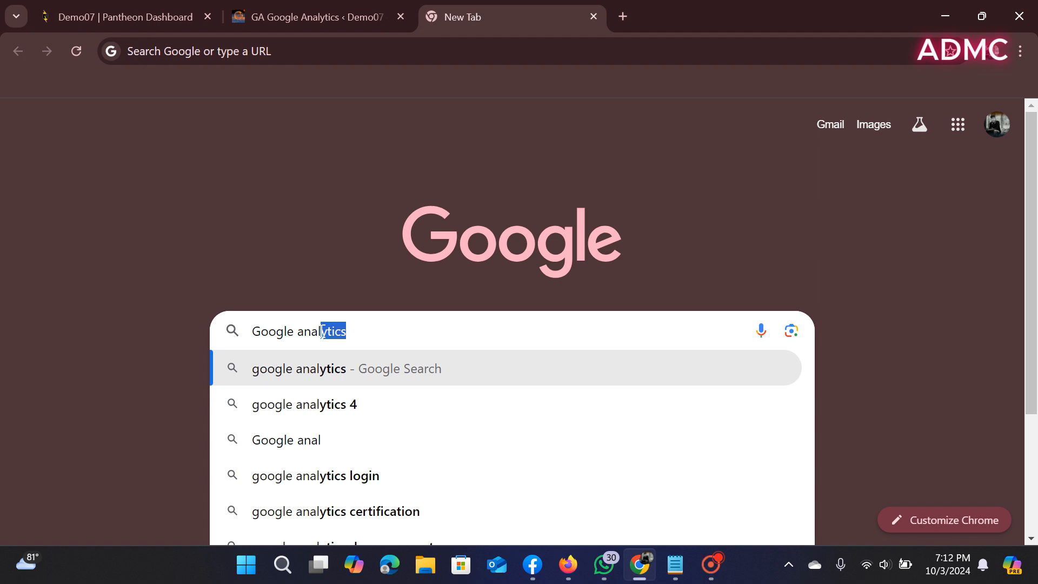
text(yt)
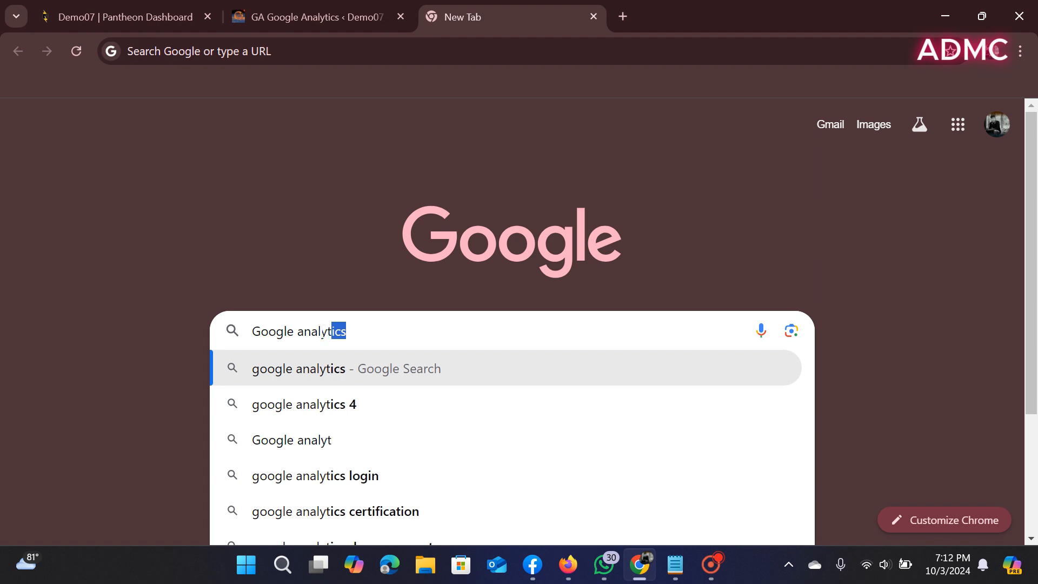
text(ics)
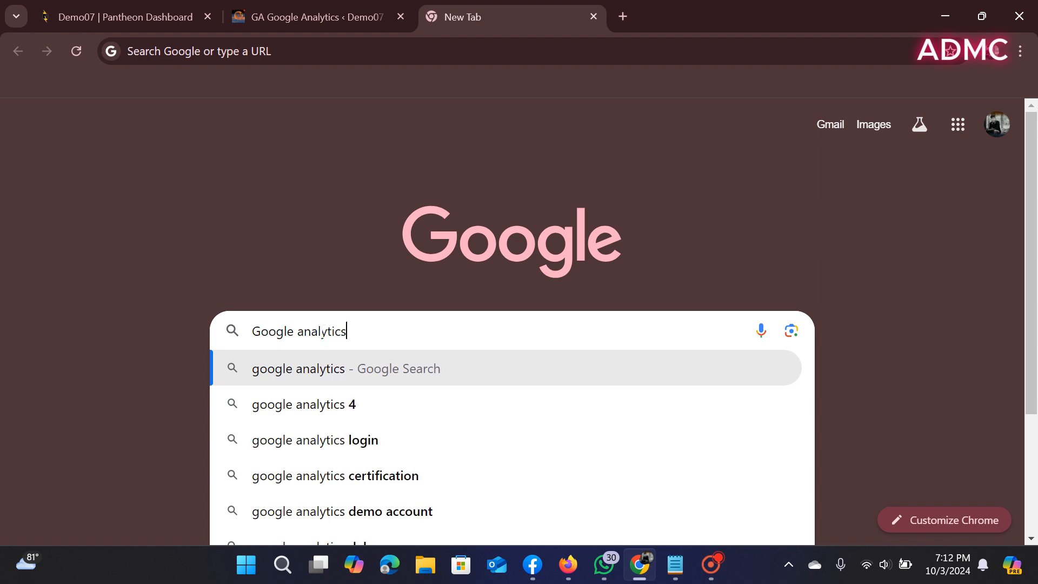
key(Return)
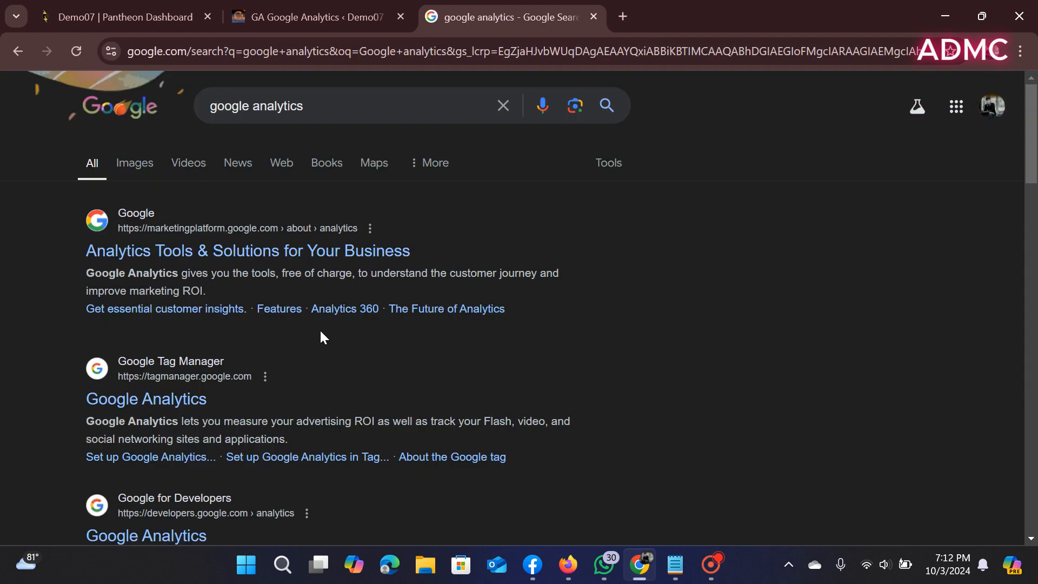
Open the Google Marketing Platform result "Analytics Tools & Solutions for Your Business" and find its option for getting started.
click(188, 402)
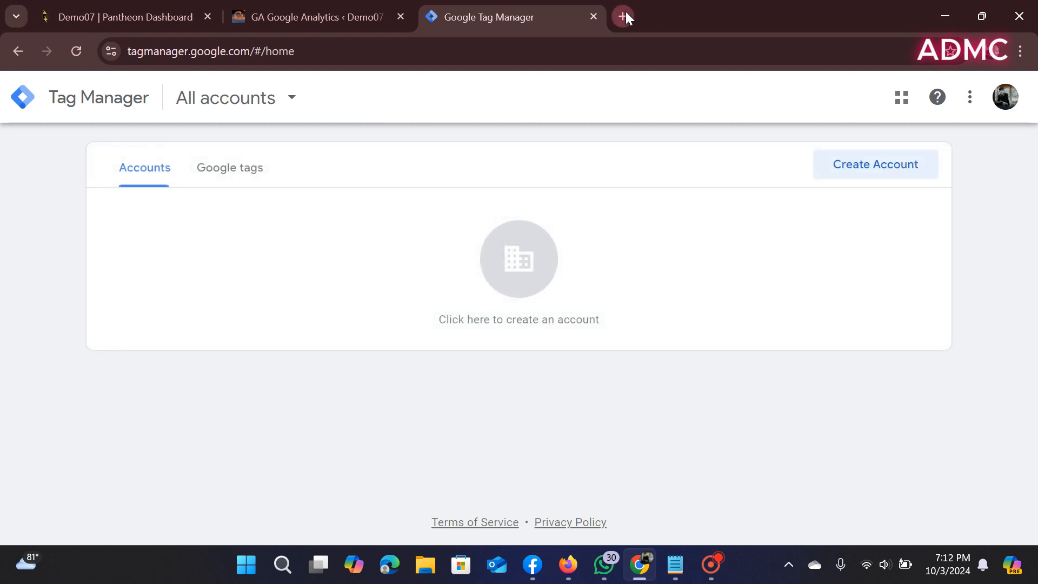
click(12, 53)
click(228, 254)
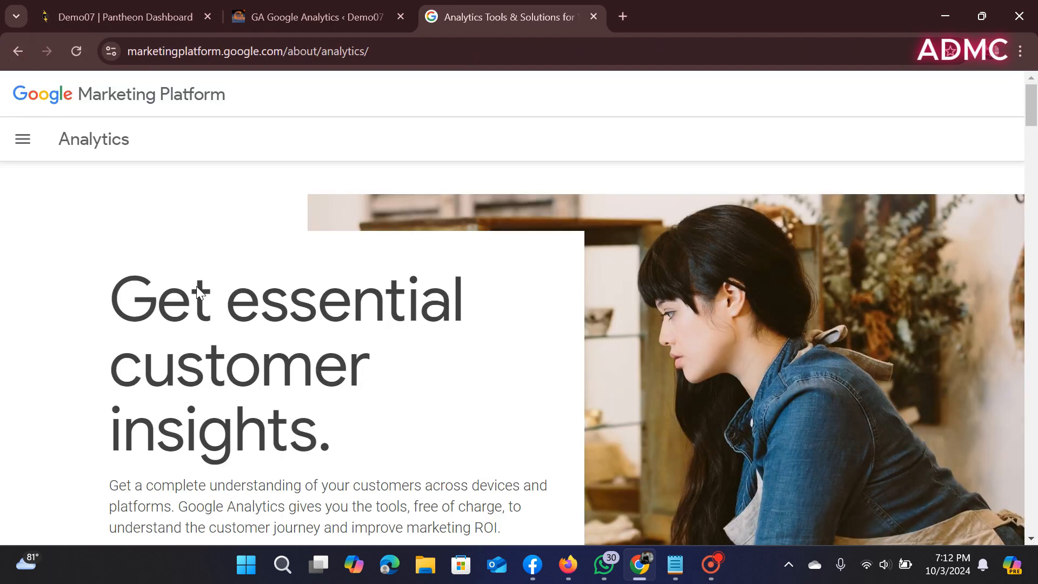
scroll(200, 294, down, 1)
scroll(120, 490, down, 1)
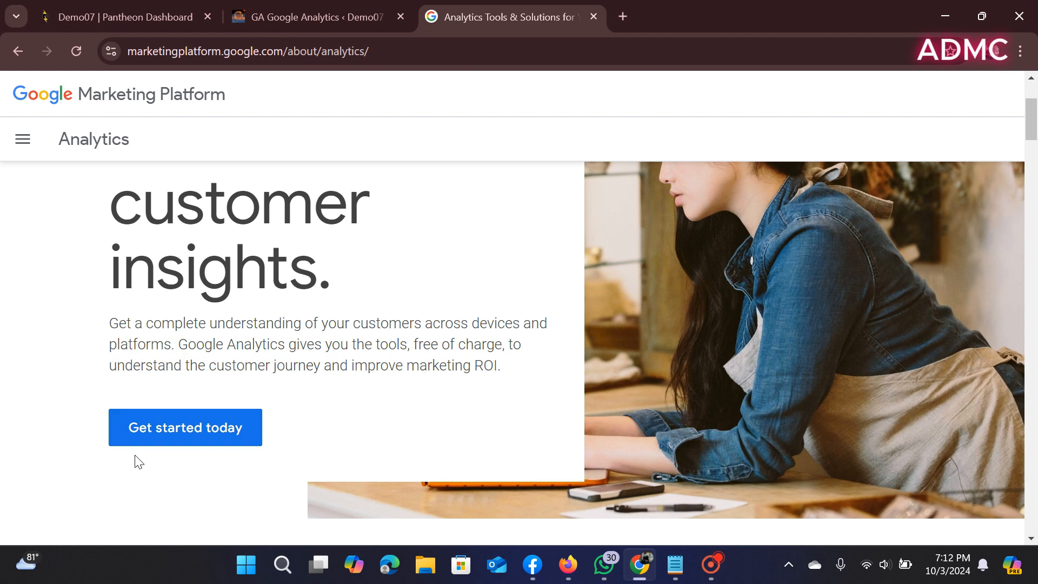
Get started with Google Analytics and begin measuring to reach the account creation form.
click(175, 435)
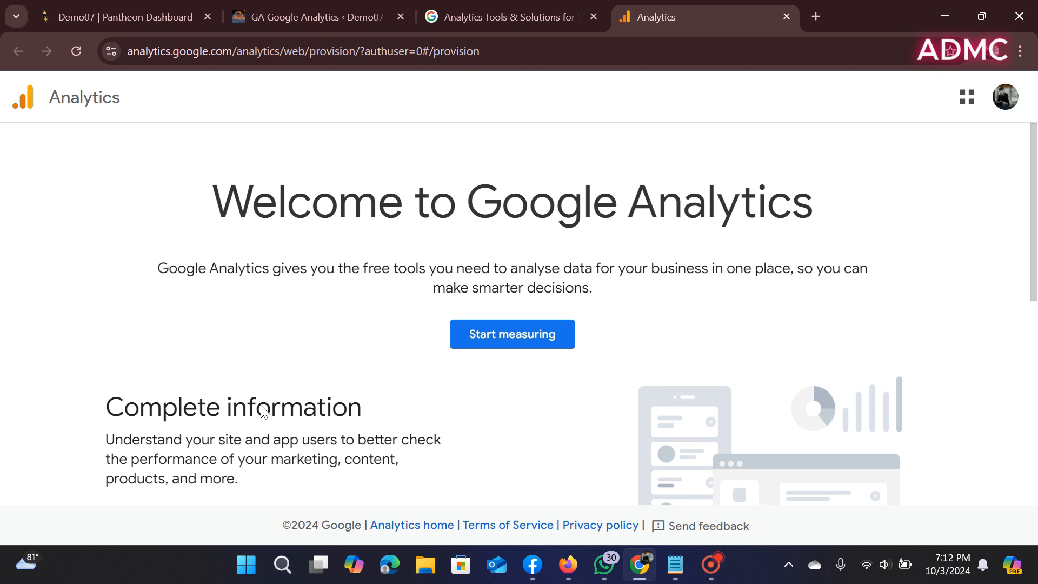
click(546, 349)
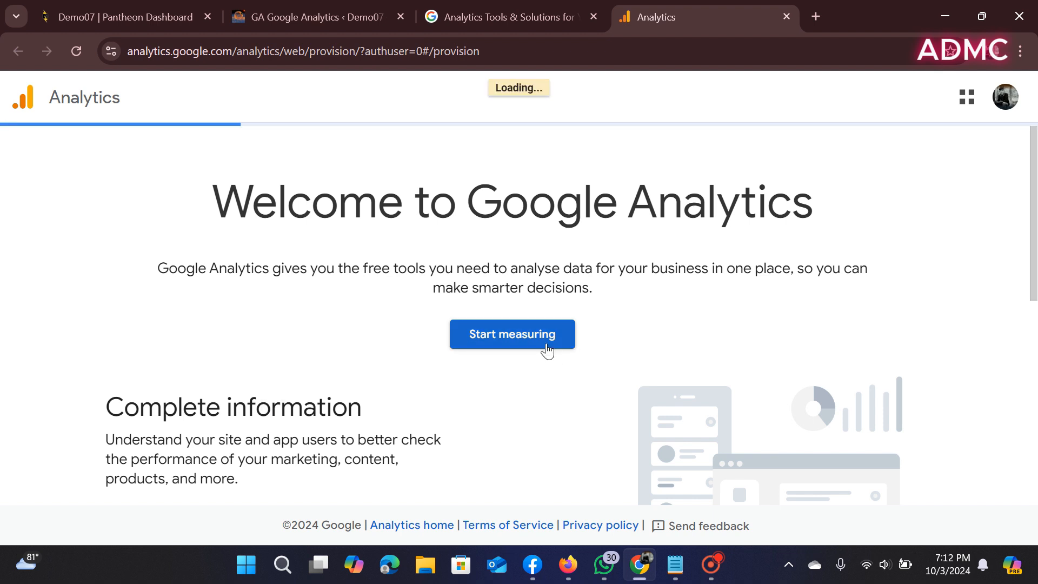
click(547, 349)
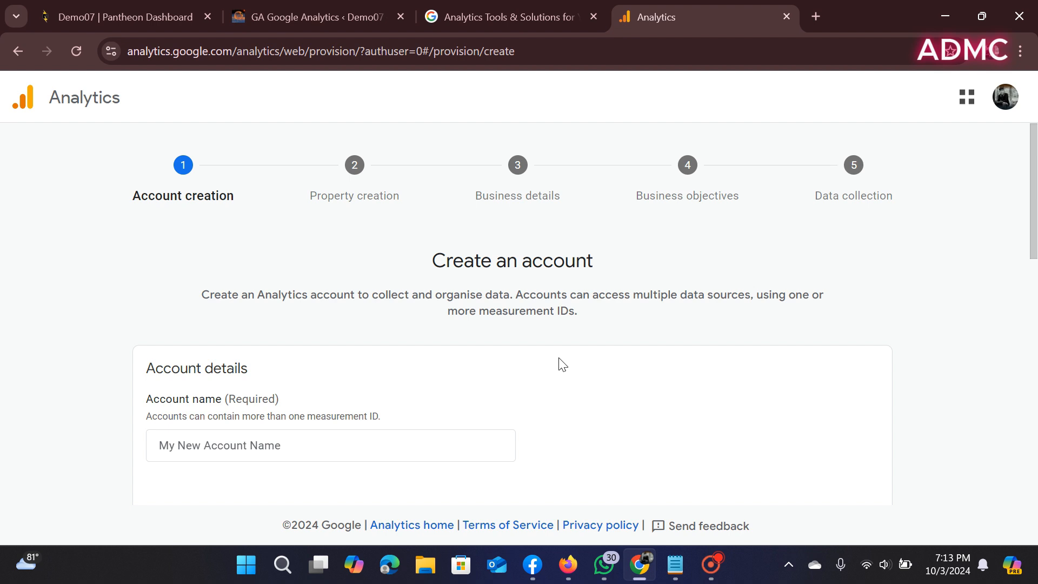
Enter "demo07" as the name of the new Analytics account.
scroll(563, 362, down, 3)
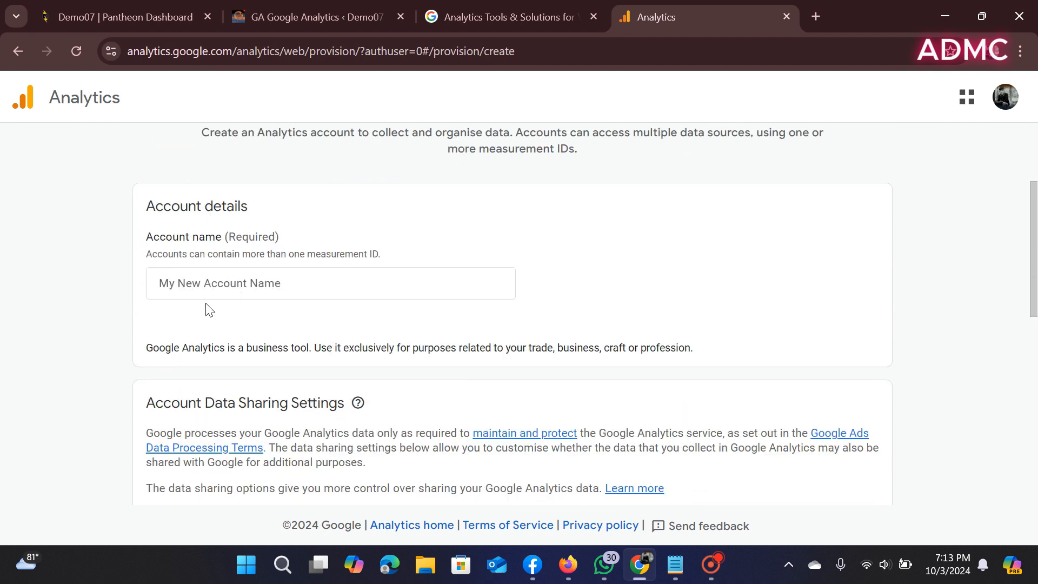
click(324, 282)
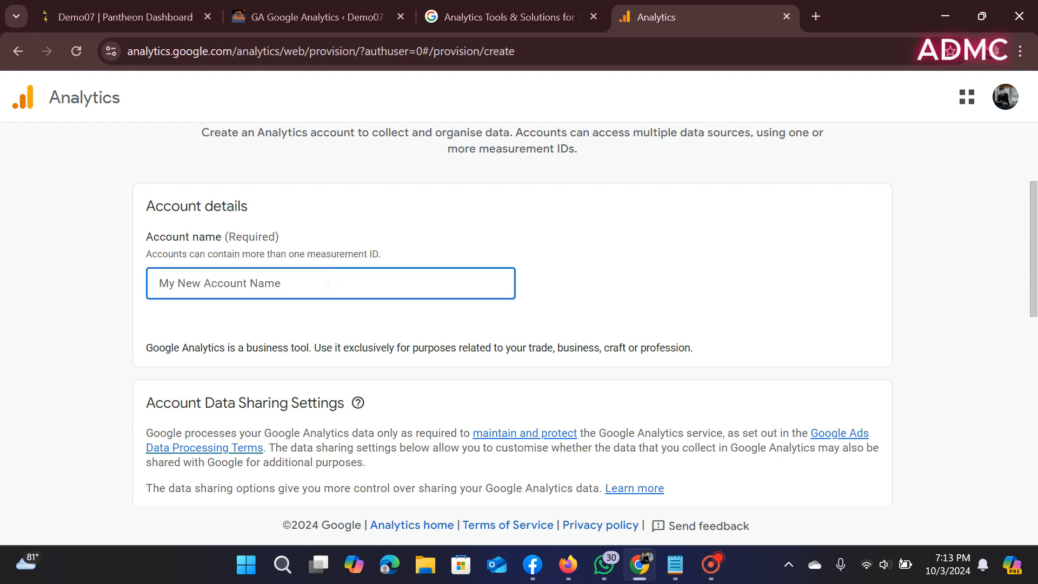
text(demo07)
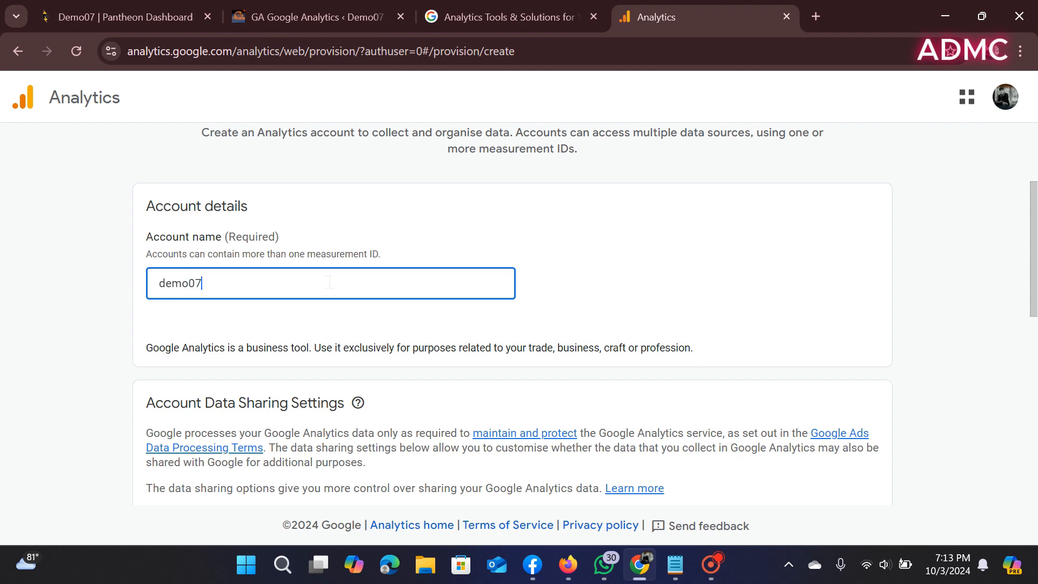
Enable the "Google products and services" data sharing setting and continue to property creation.
scroll(329, 281, down, 3)
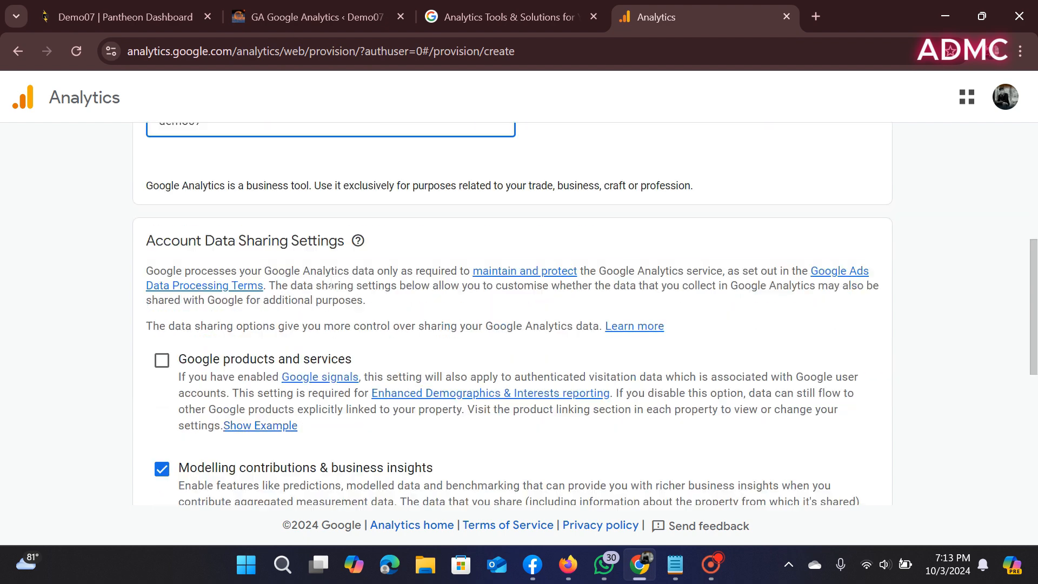
click(161, 359)
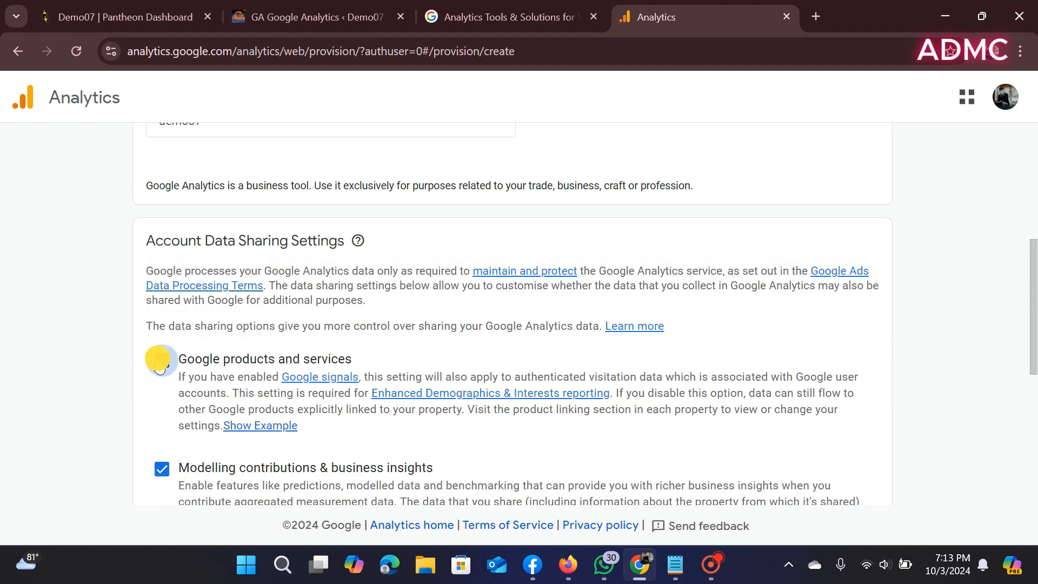
scroll(178, 363, down, 1)
scroll(195, 369, down, 5)
click(165, 494)
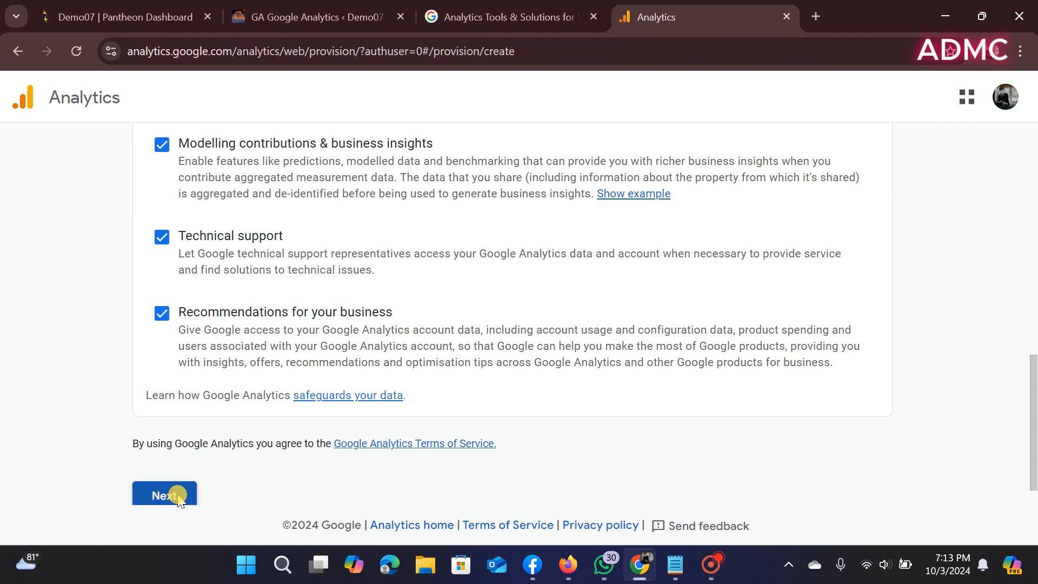
Enter "mobile" as the property name in the property details.
scroll(402, 403, down, 3)
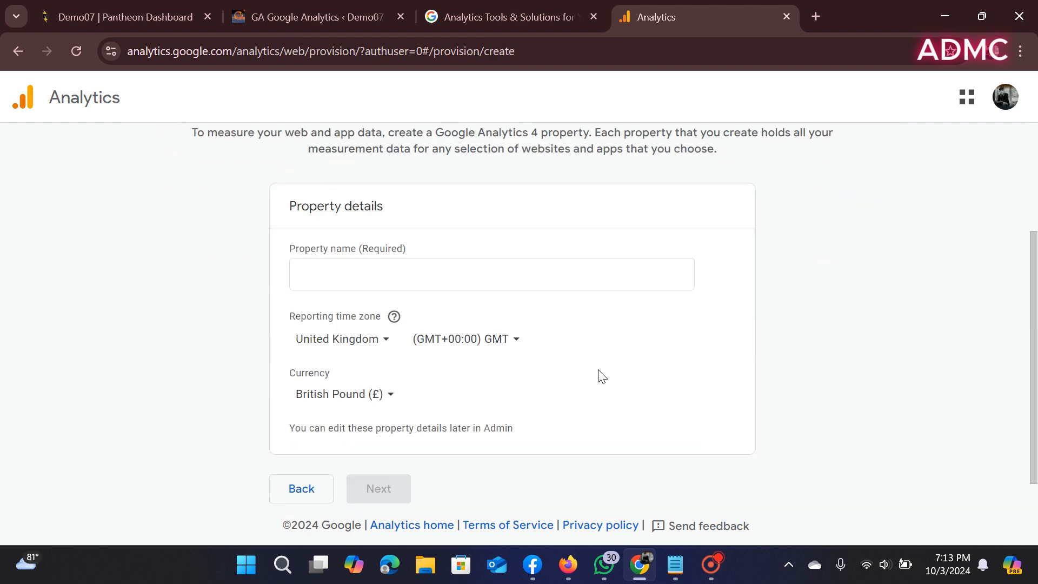
click(377, 270)
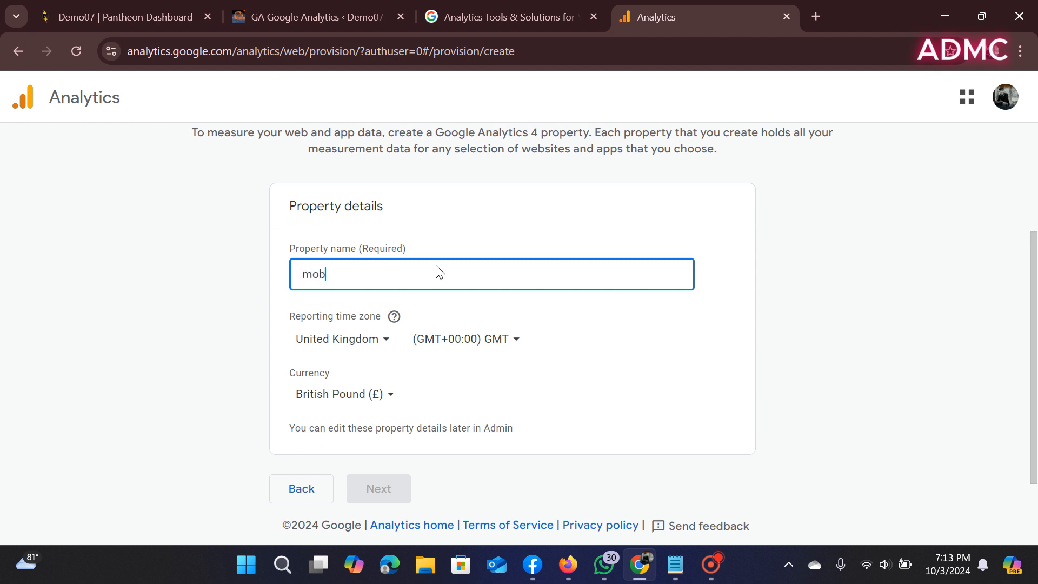
text(ile)
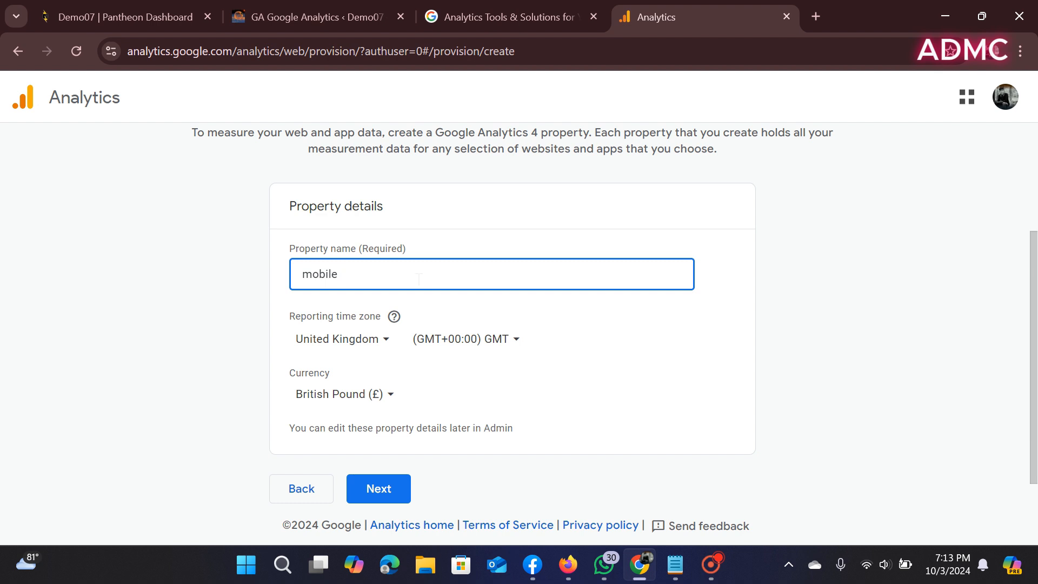
Set the country of the property's reporting time zone to Bangladesh.
click(385, 340)
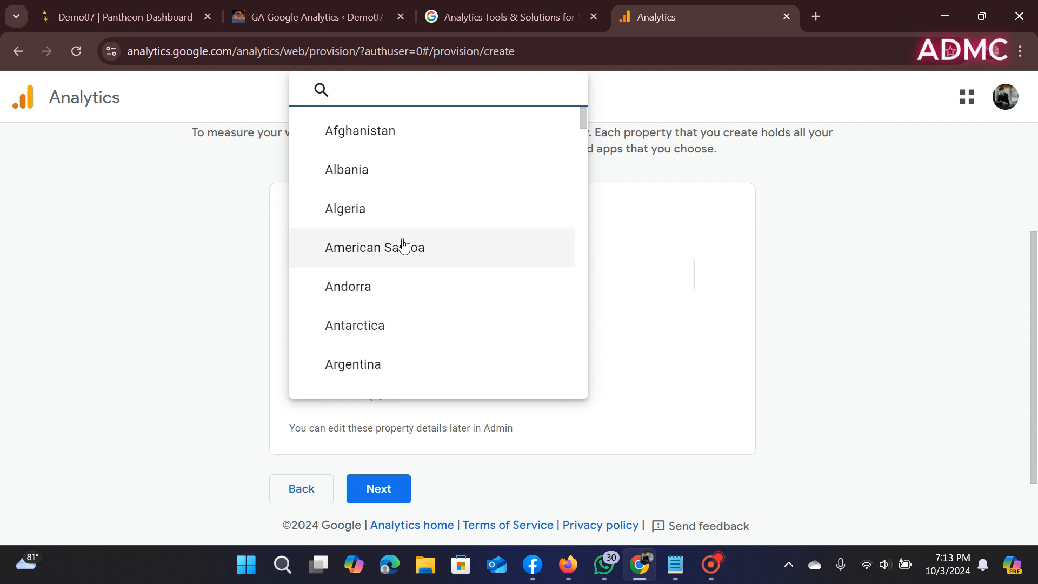
scroll(404, 219, down, 3)
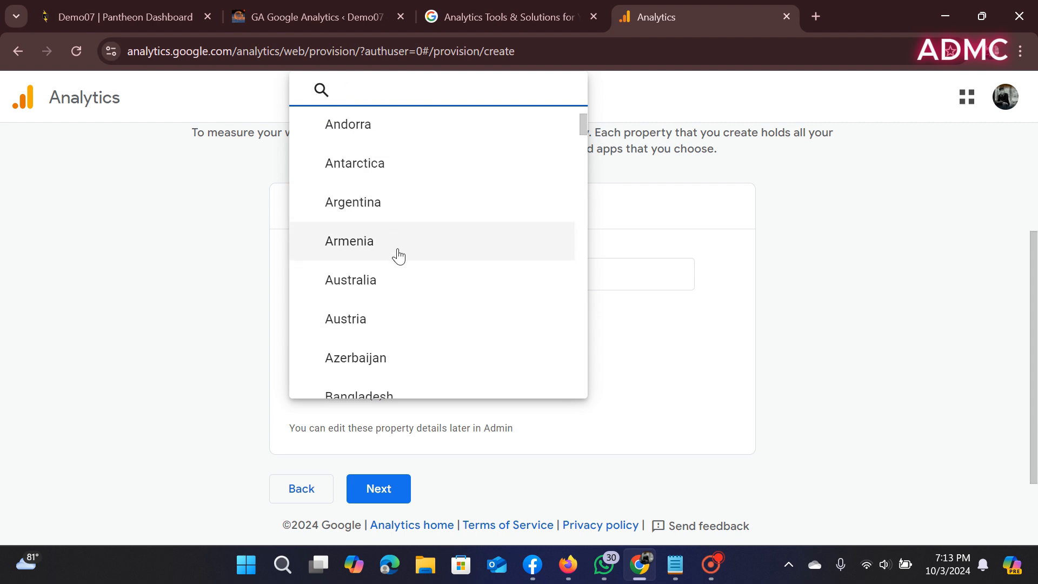
scroll(399, 256, up, 2)
scroll(398, 257, down, 4)
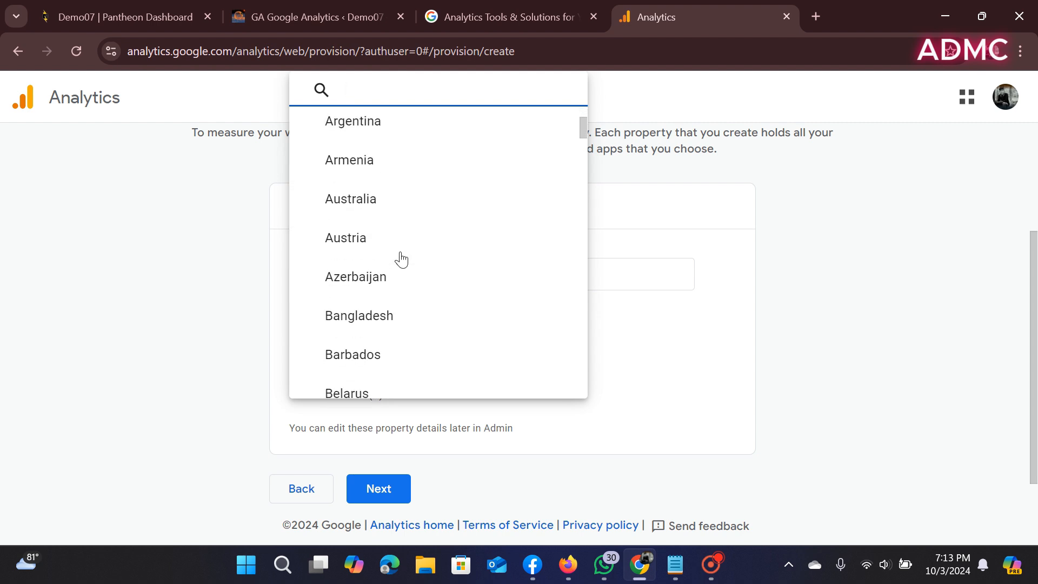
click(377, 238)
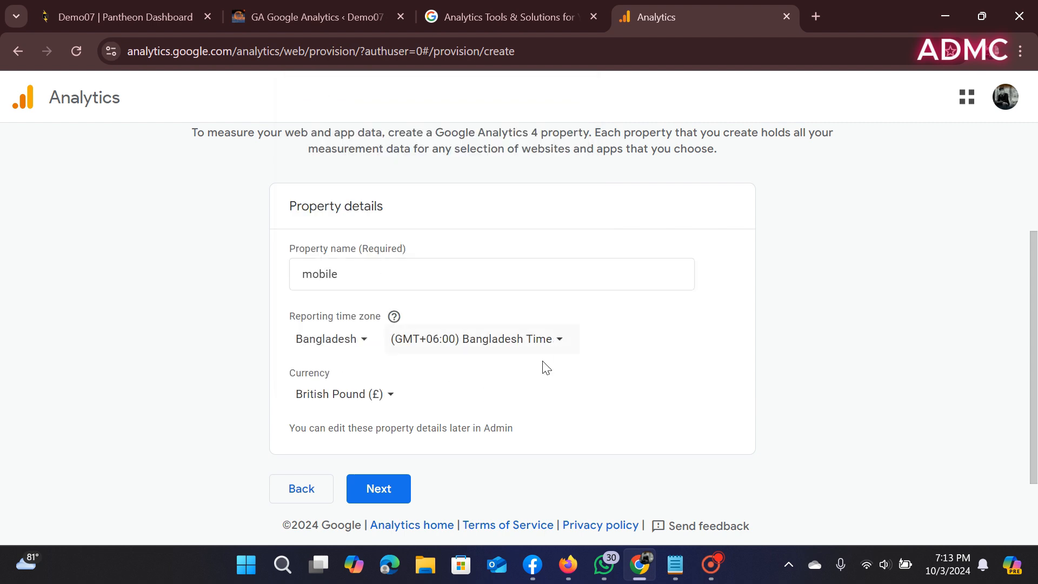
Set the property's currency to US Dollar ($) and continue to the business details.
click(391, 397)
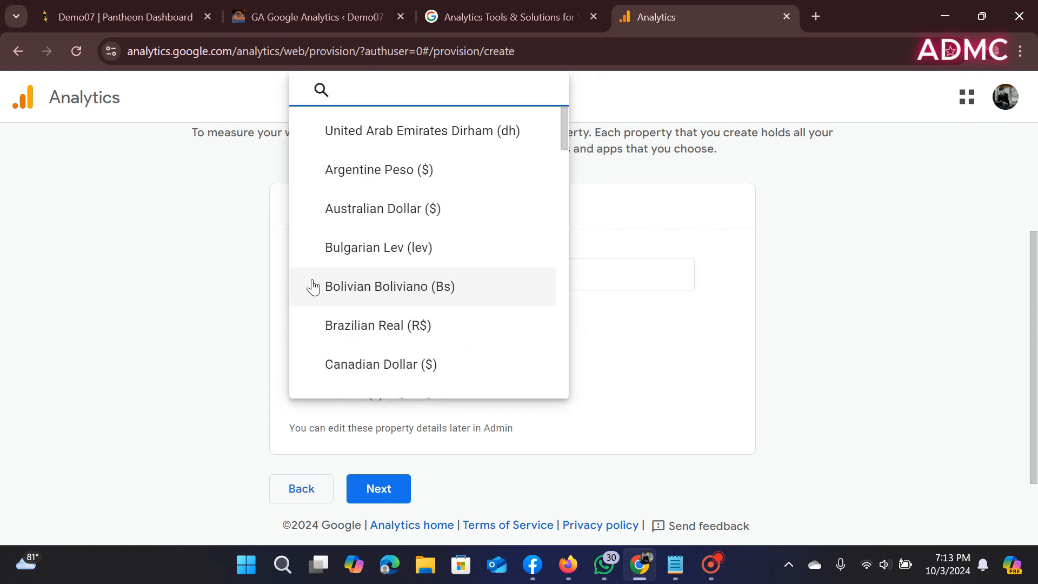
scroll(352, 268, down, 7)
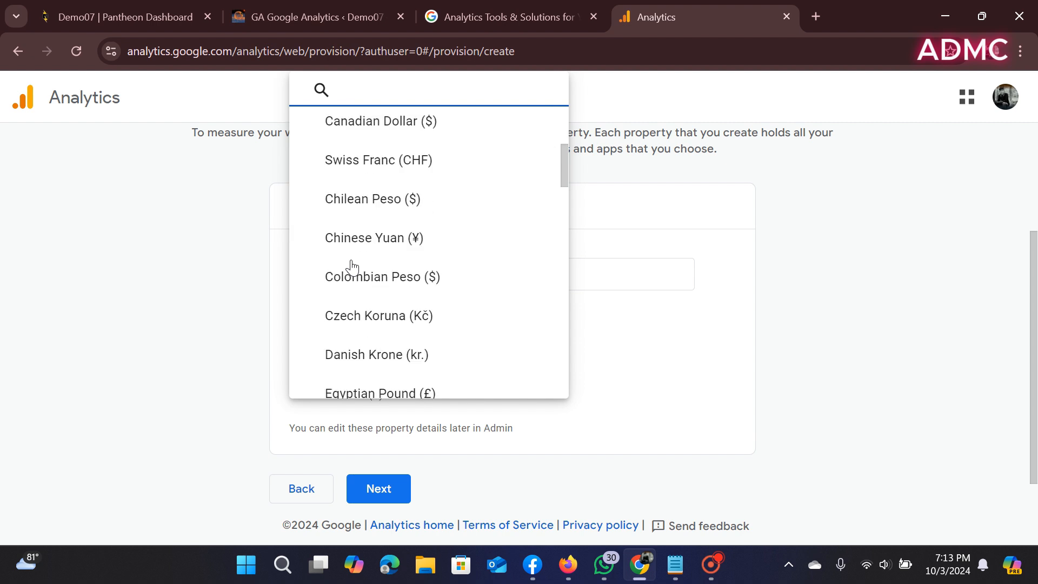
scroll(353, 267, down, 2)
scroll(352, 268, down, 4)
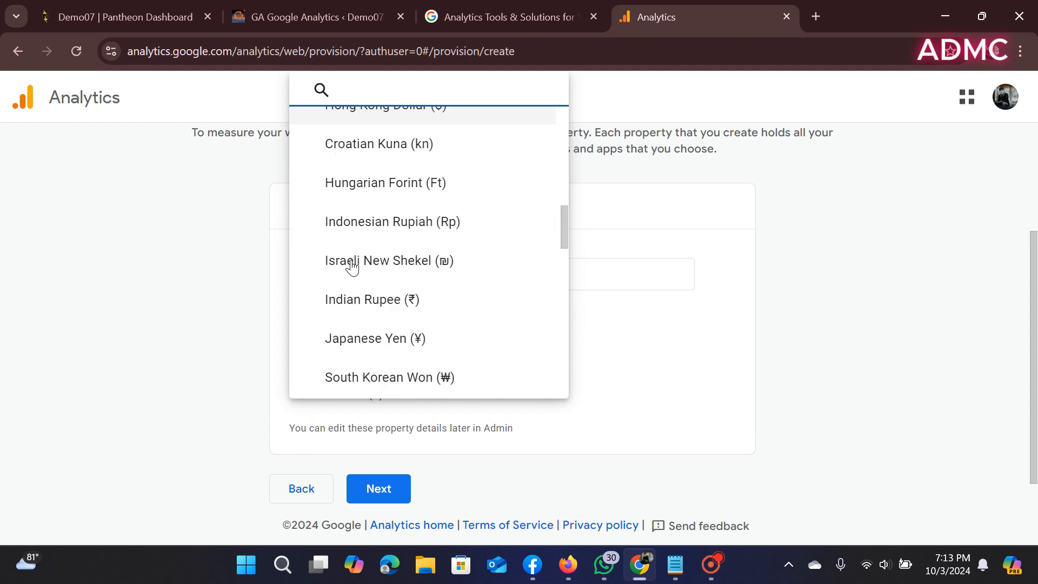
scroll(353, 267, down, 7)
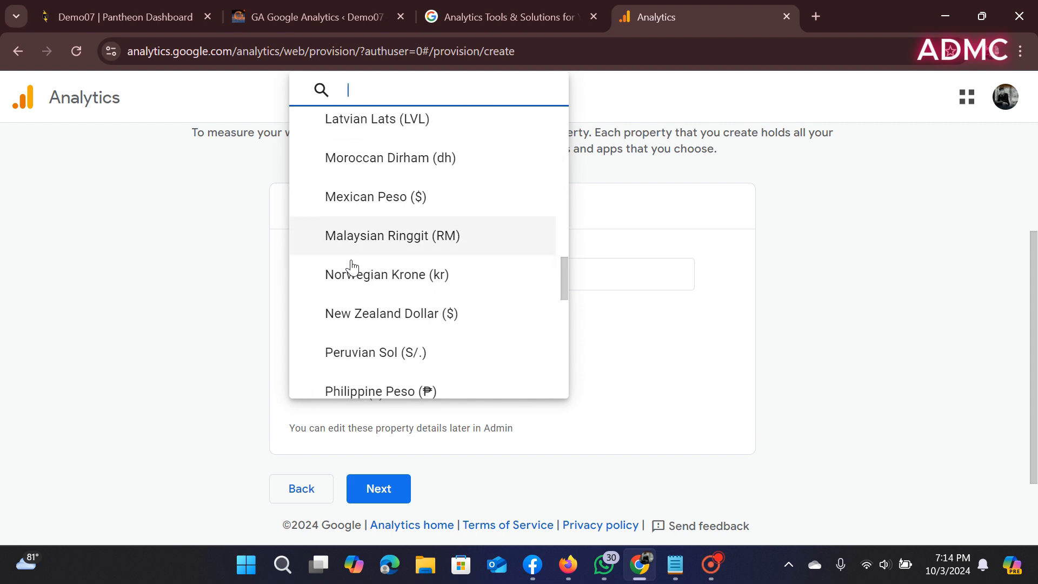
scroll(352, 268, down, 5)
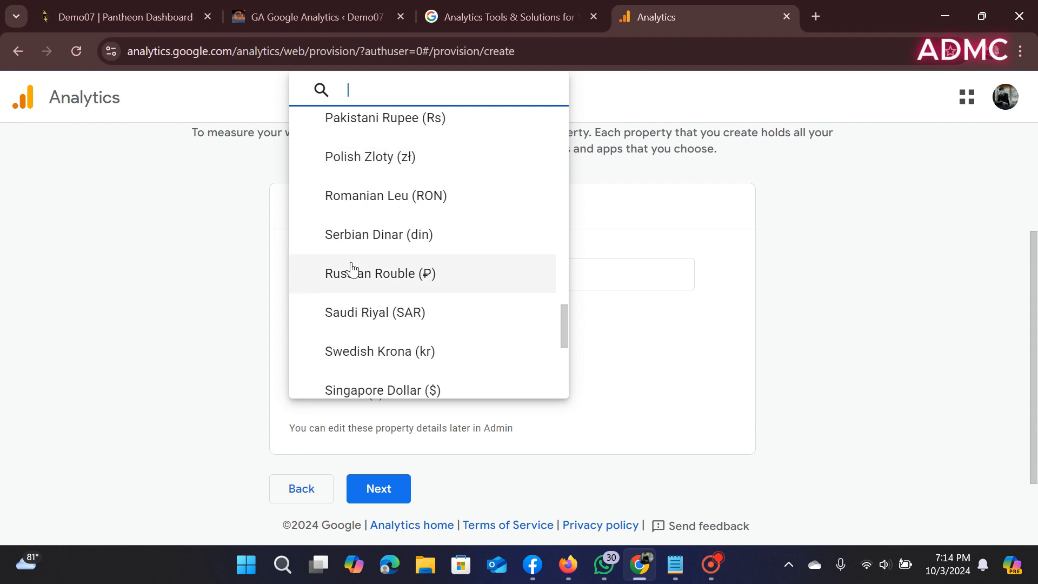
scroll(351, 265, down, 5)
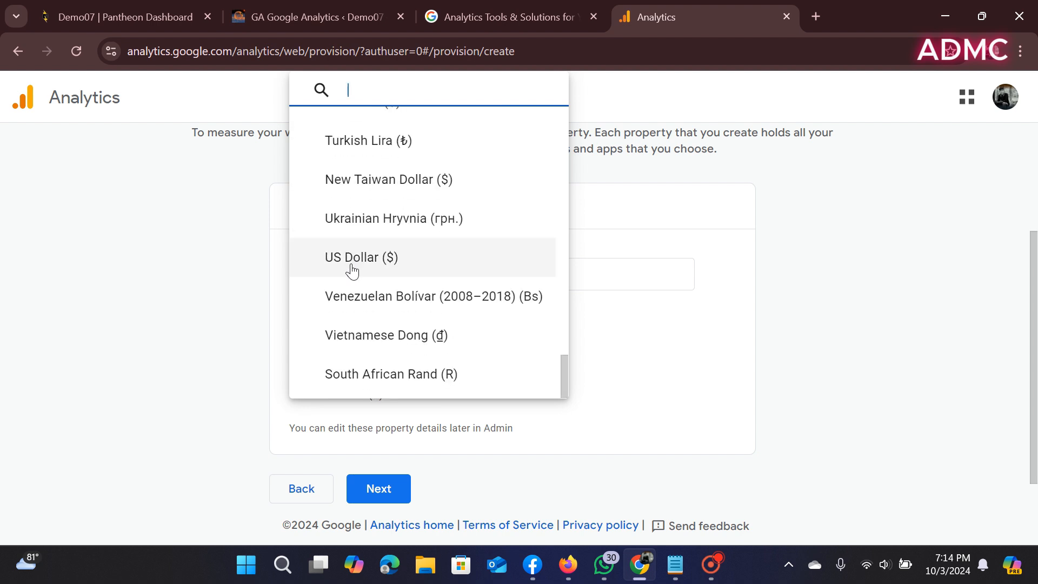
click(352, 257)
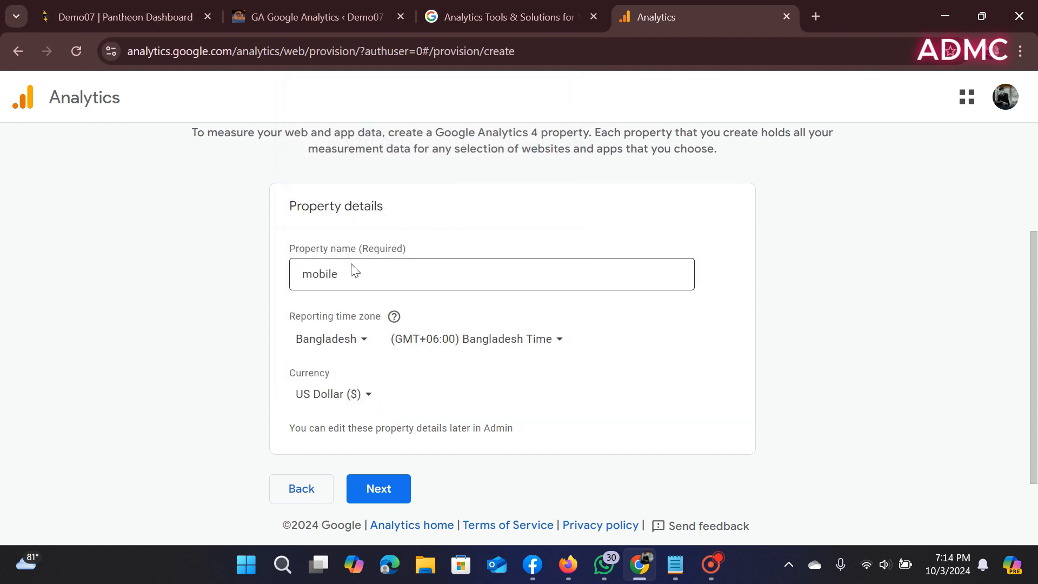
click(375, 487)
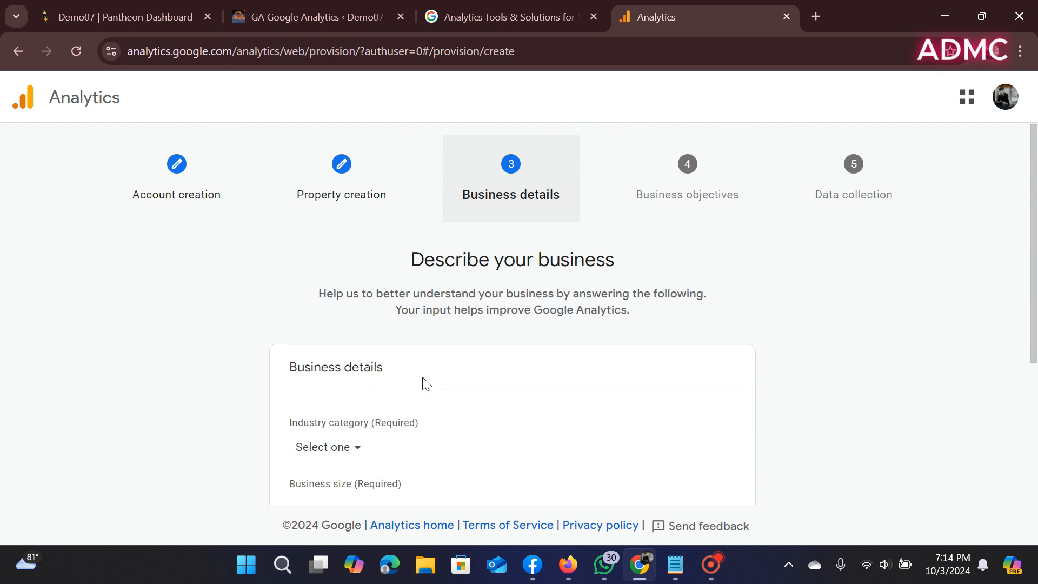
Set the industry category to Computers & Electronics and the business size to Medium – 11 to 100 employees.
scroll(416, 378, down, 2)
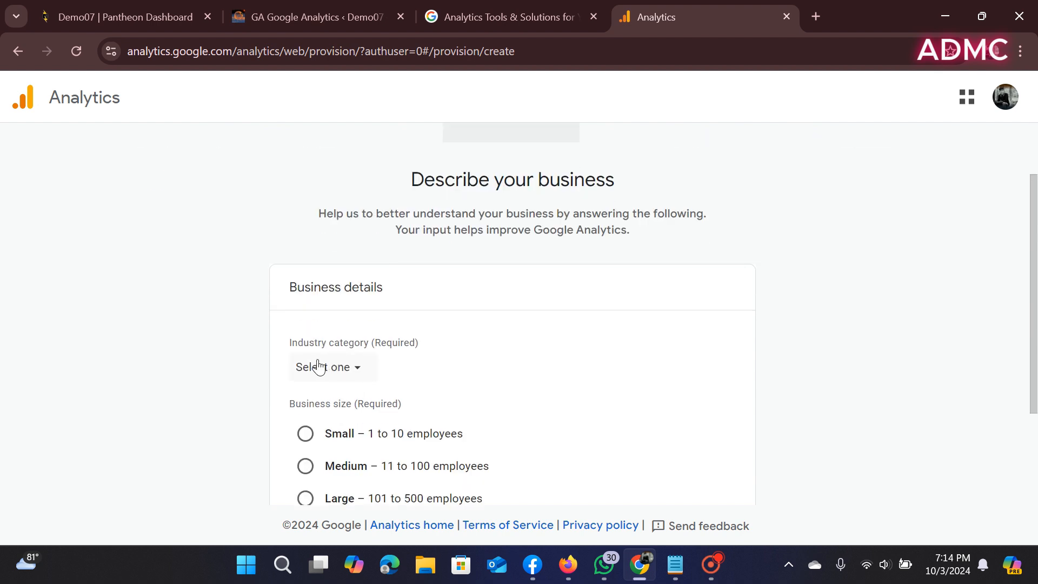
scroll(358, 365, down, 2)
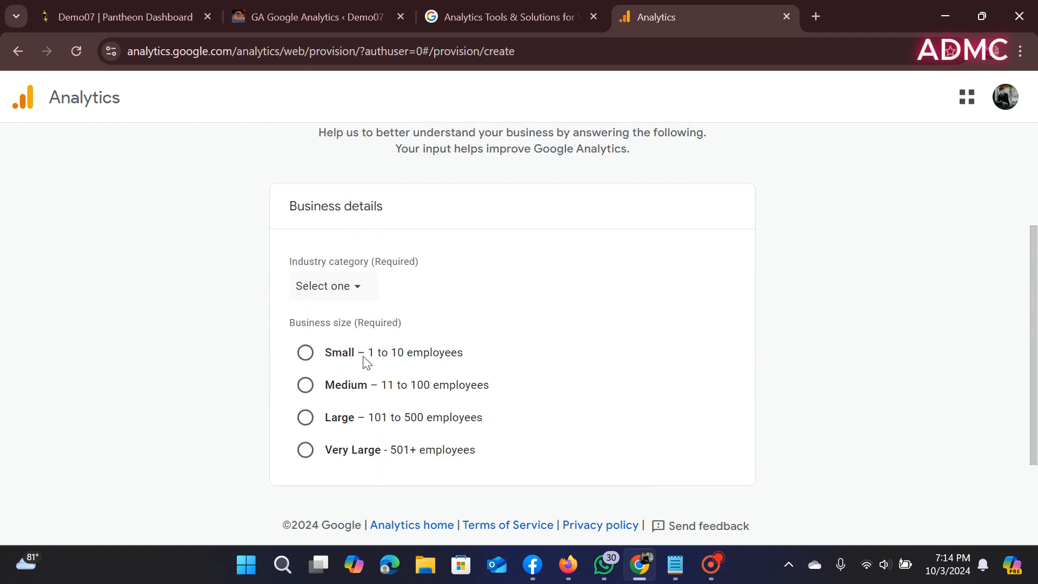
click(356, 285)
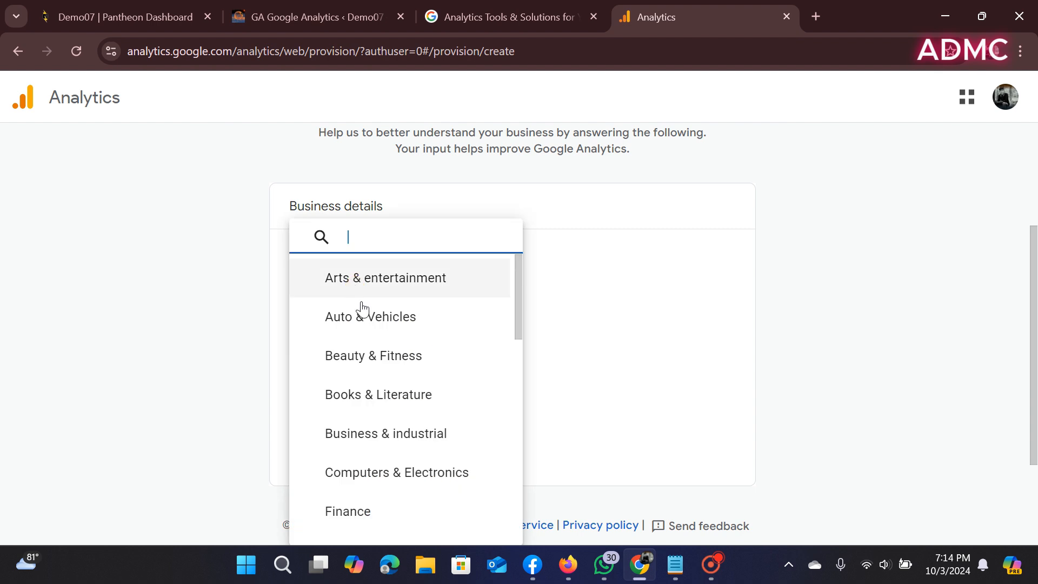
scroll(398, 332, down, 1)
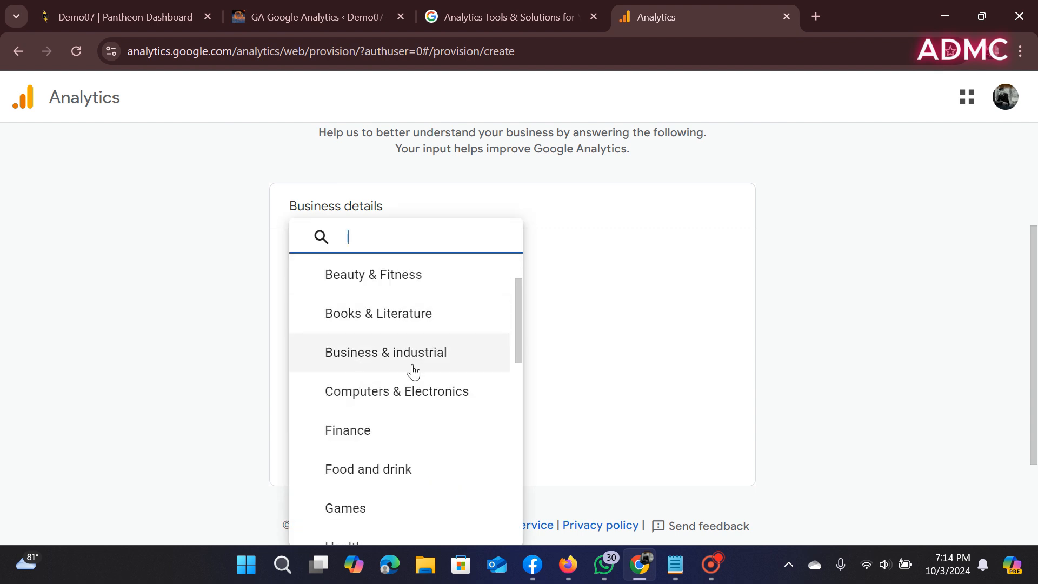
scroll(406, 396, down, 2)
scroll(406, 396, down, 2)
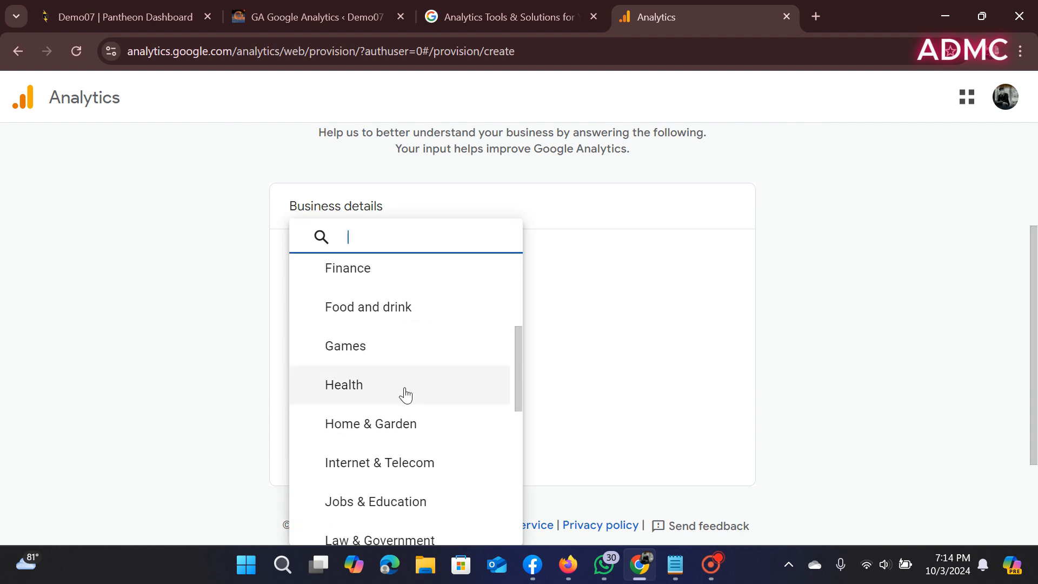
scroll(406, 396, down, 3)
scroll(406, 396, down, 4)
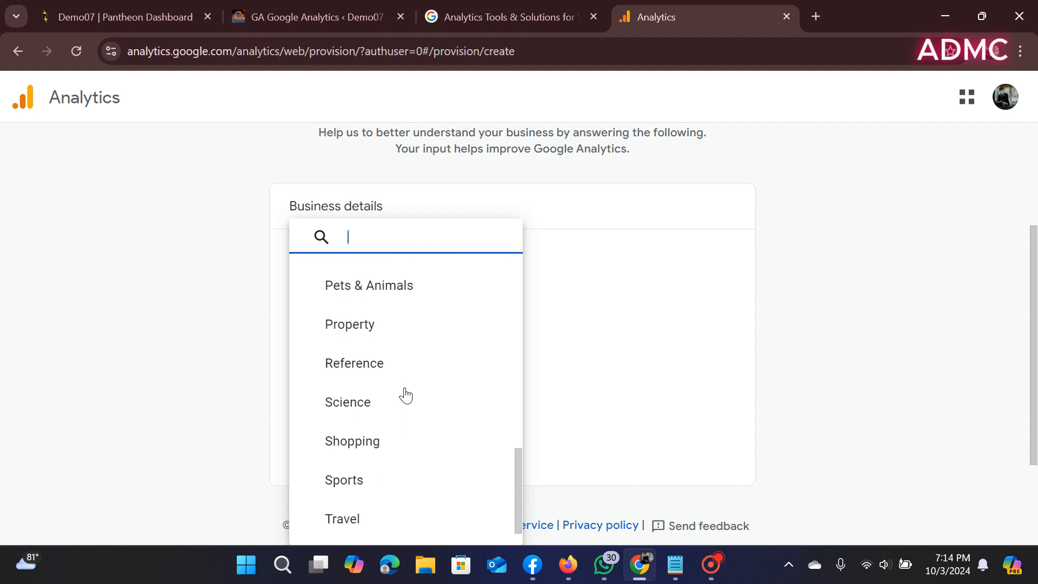
scroll(406, 394, up, 2)
scroll(408, 427, up, 2)
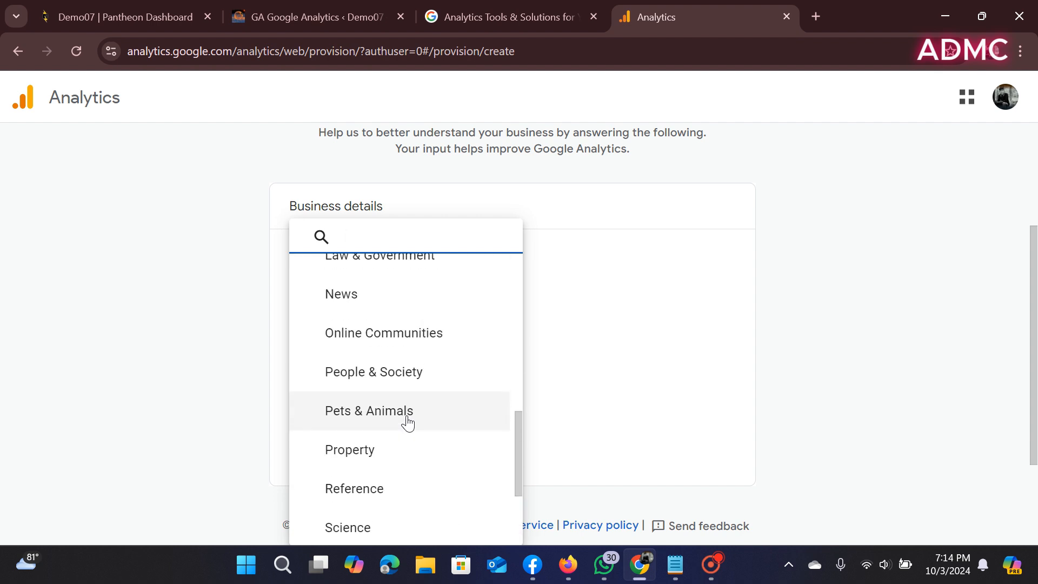
scroll(407, 423, up, 3)
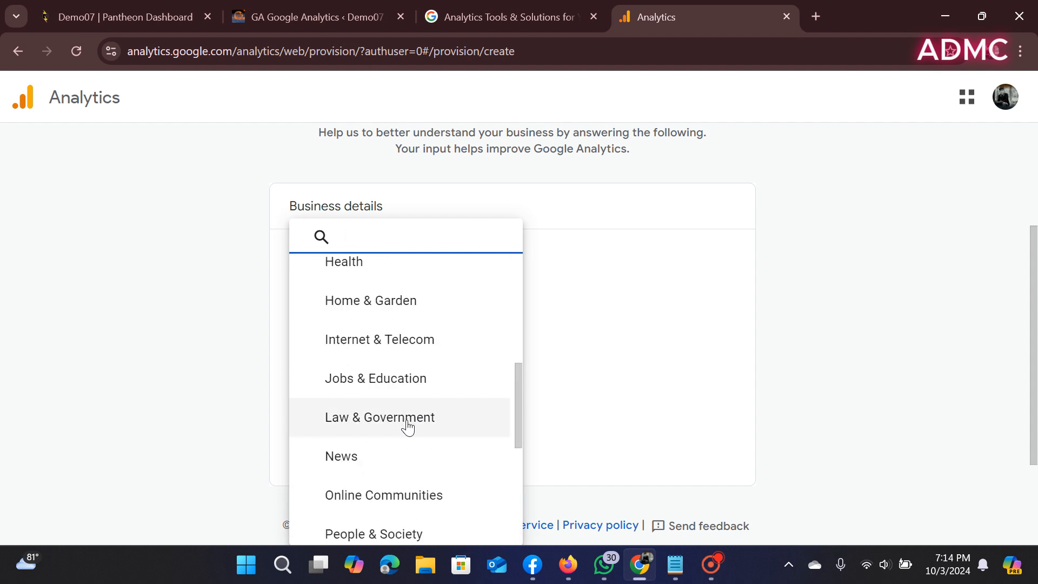
scroll(408, 423, down, 2)
scroll(407, 422, up, 8)
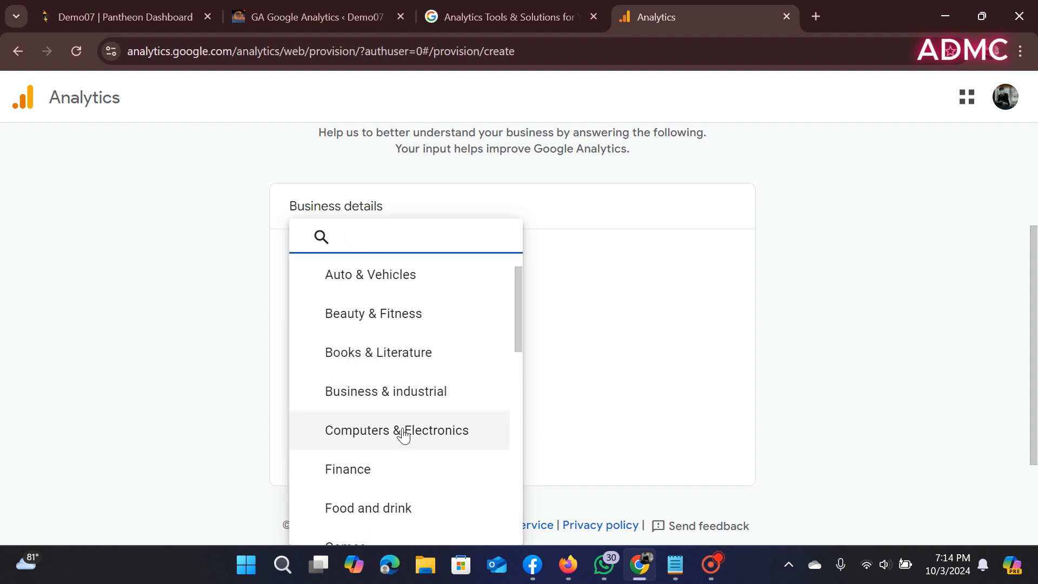
click(402, 432)
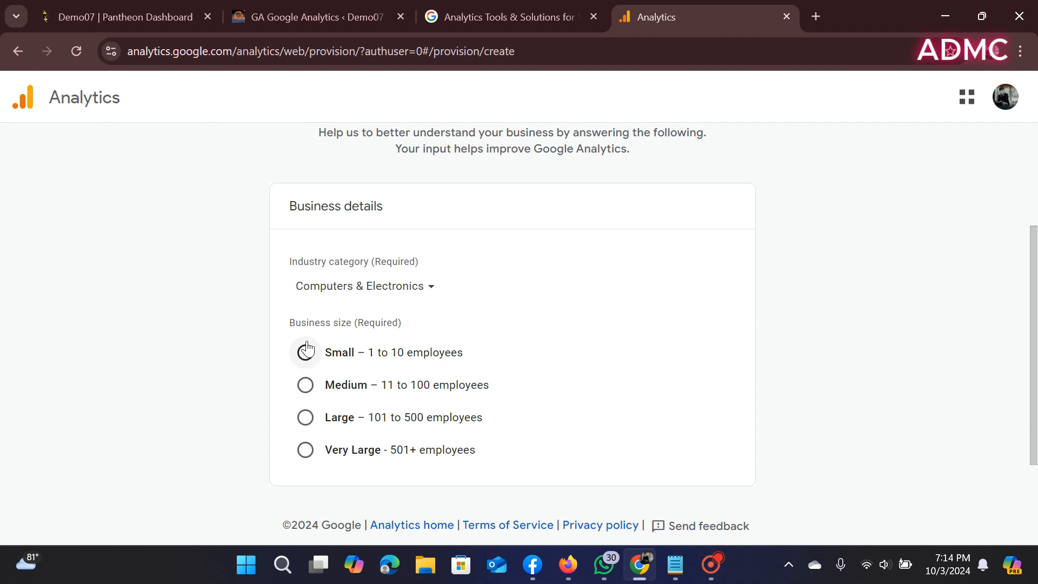
click(304, 386)
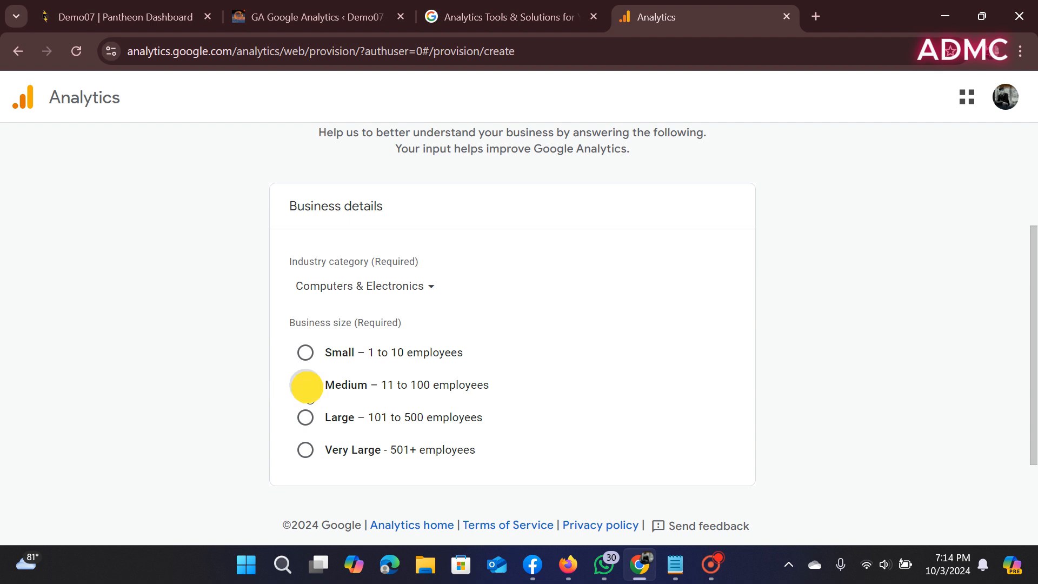
Continue to the business objectives, select Leads, Sales, Traffic, and User engagement and retention, and create the account and property.
scroll(455, 400, down, 1)
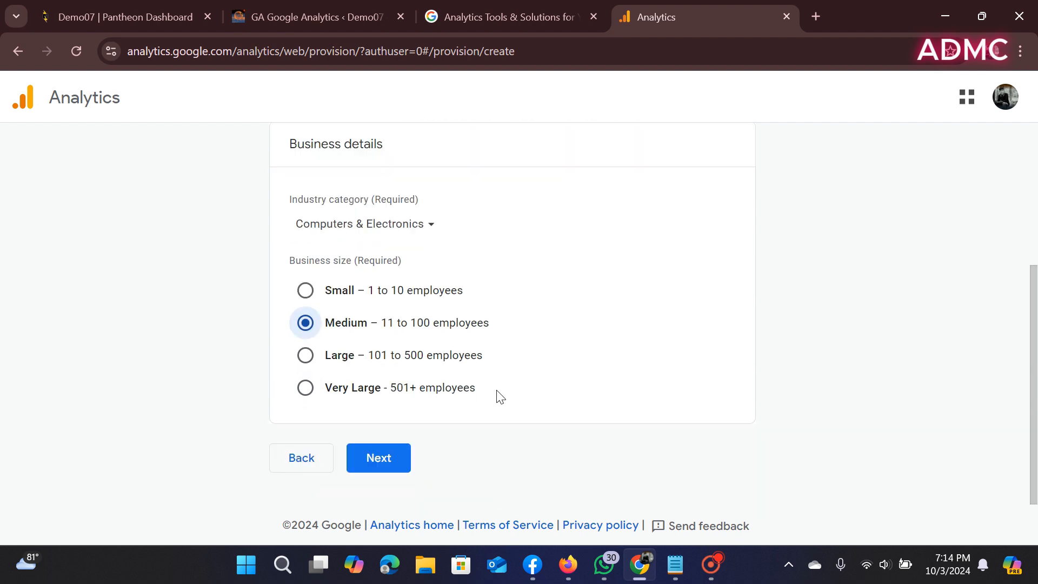
click(375, 455)
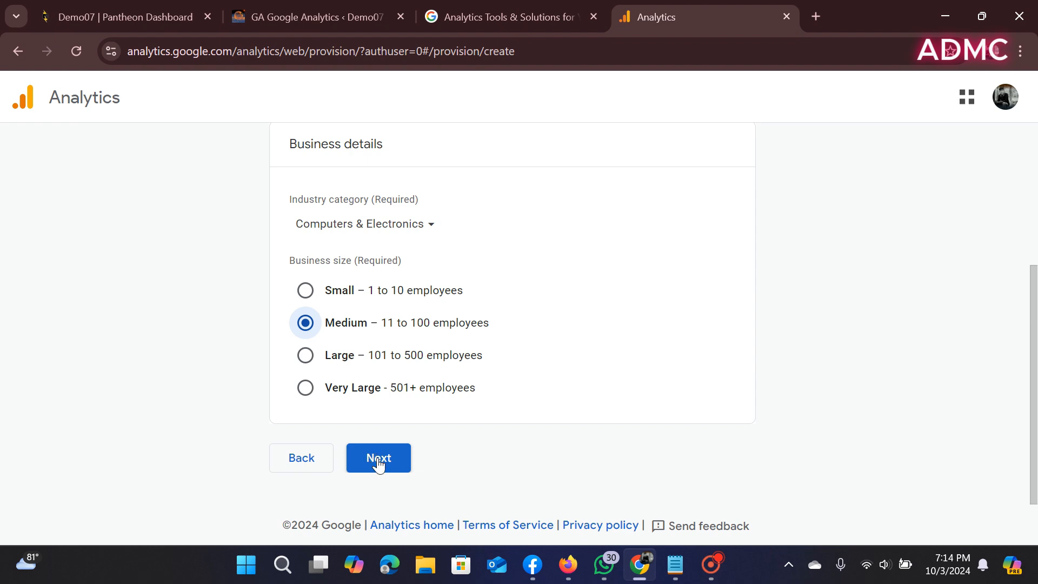
scroll(436, 426, down, 5)
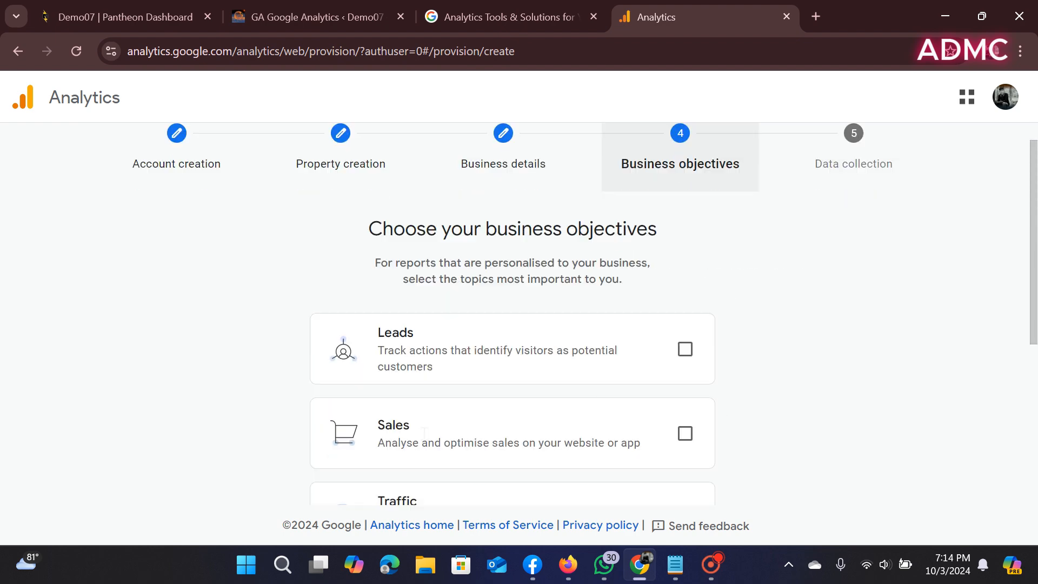
scroll(438, 427, up, 4)
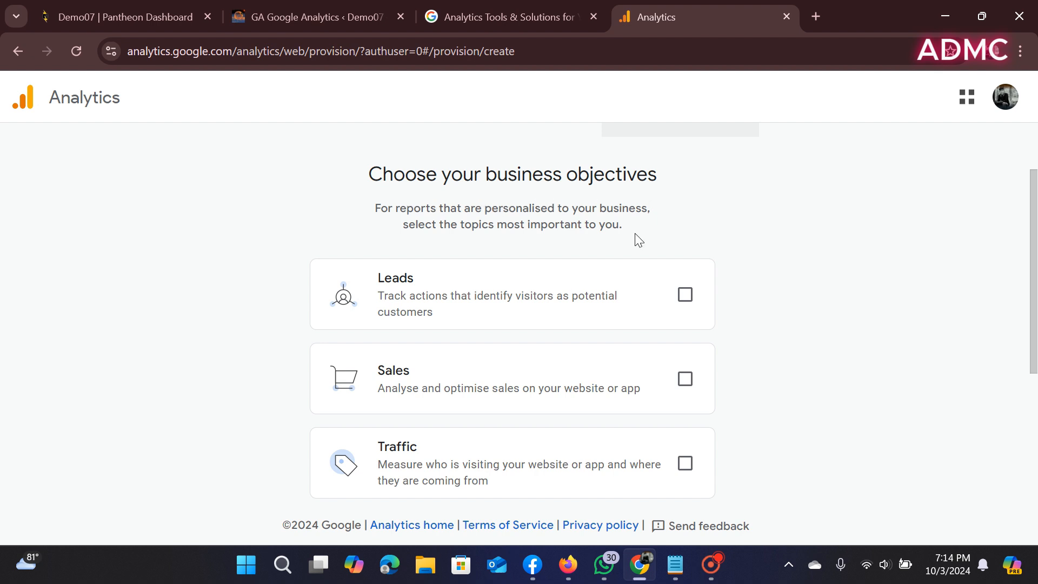
click(684, 294)
scroll(685, 301, down, 1)
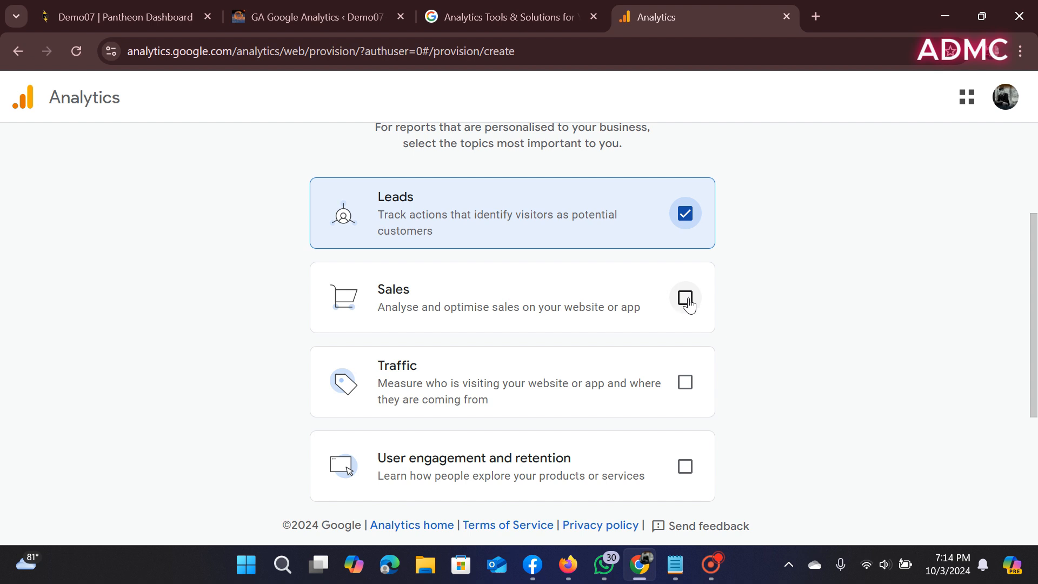
click(685, 297)
scroll(685, 308, down, 3)
click(685, 224)
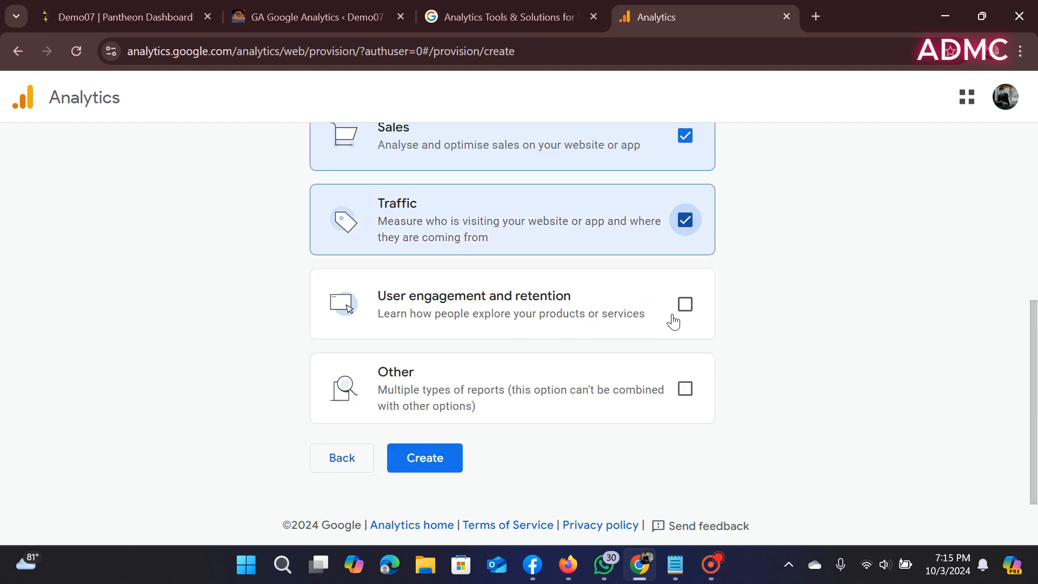
click(685, 305)
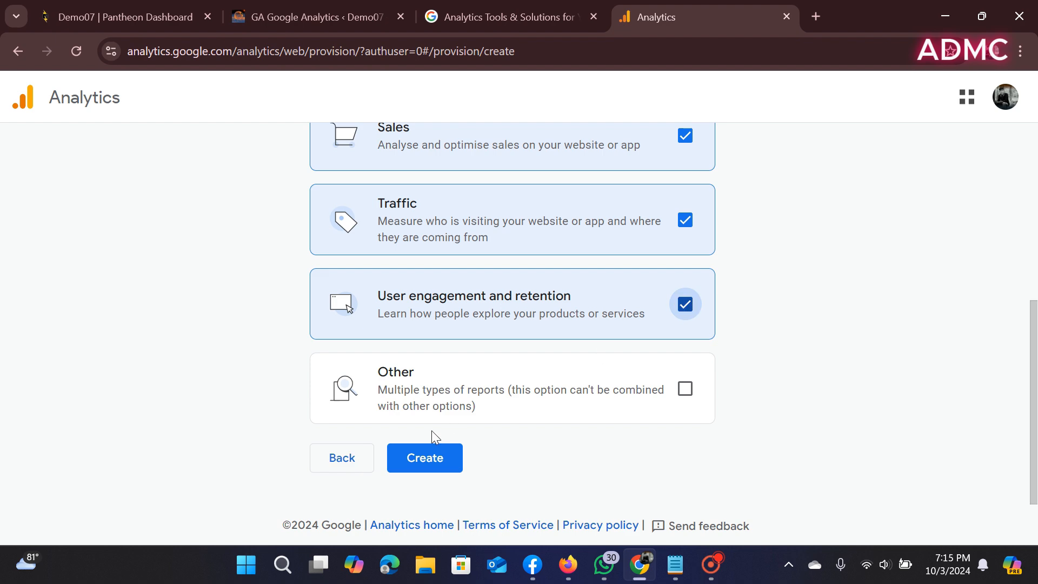
click(424, 457)
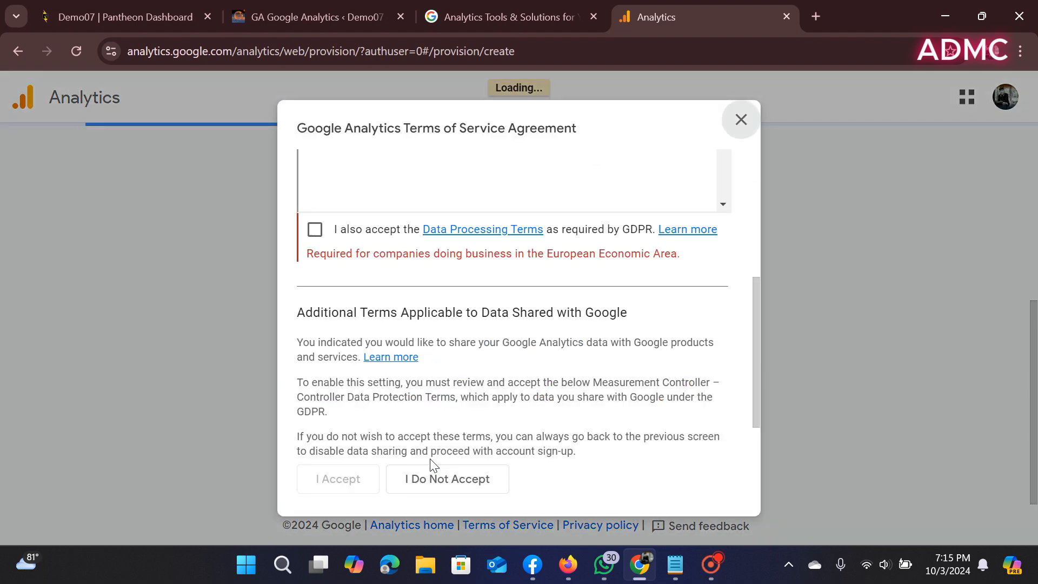
Accept the Google Analytics Terms of Service, including the GDPR Data Processing Terms and the Measurement Controller–Controller Data Protection Terms.
scroll(427, 448, down, 2)
scroll(313, 324, up, 3)
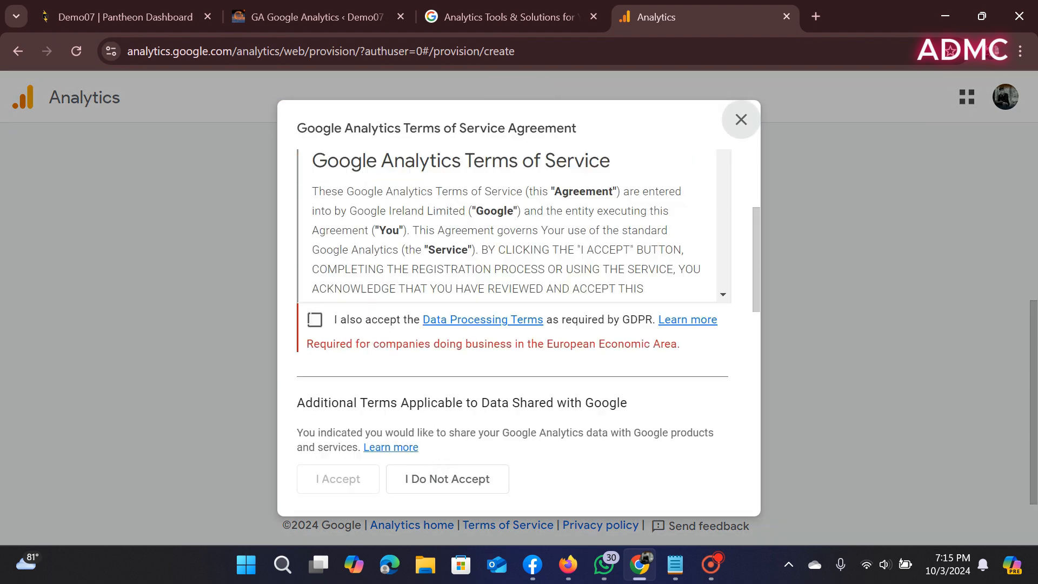
click(305, 328)
scroll(393, 348, down, 3)
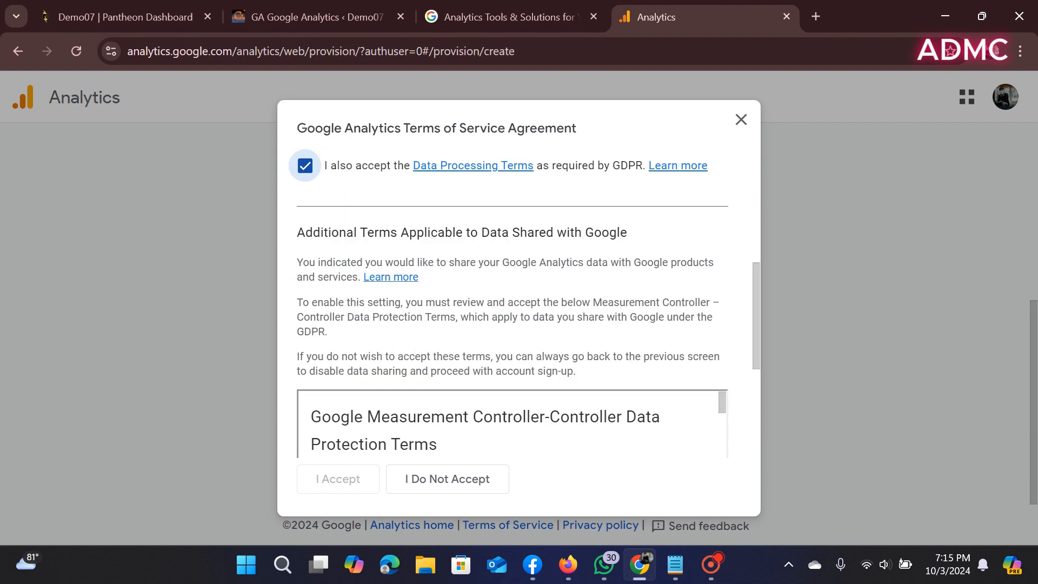
scroll(432, 411, down, 10)
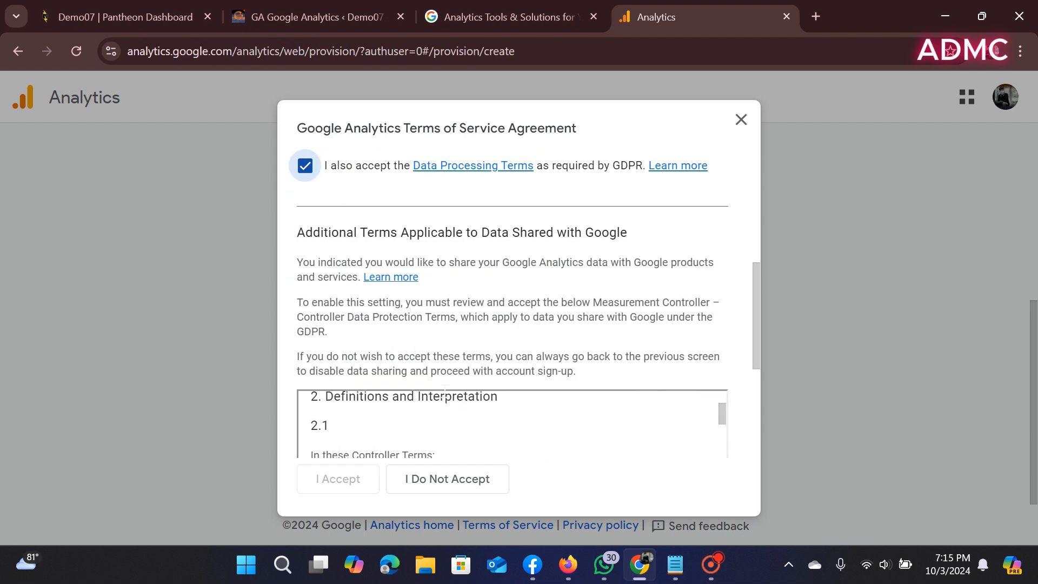
scroll(469, 397, down, 10)
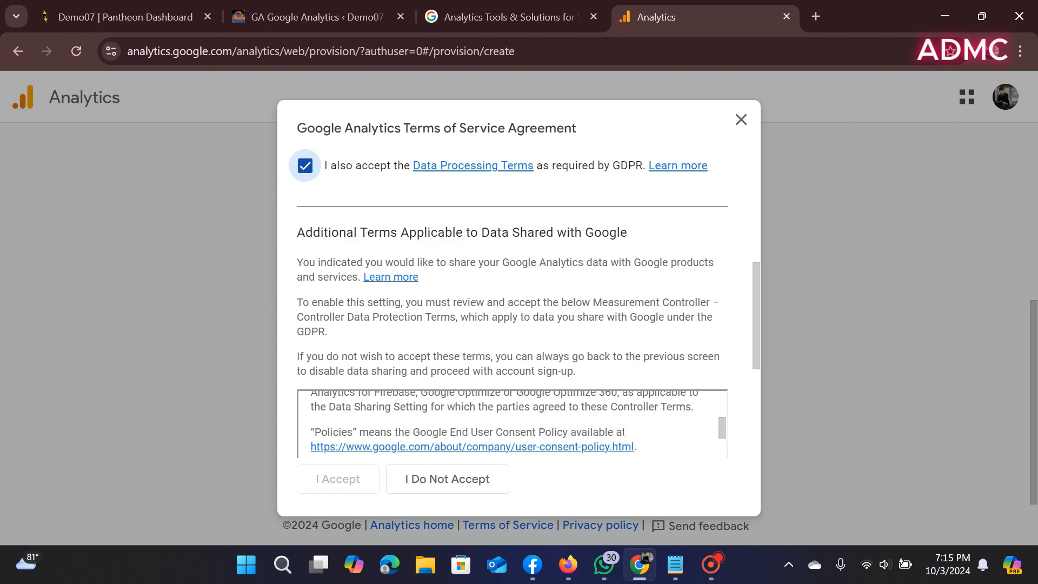
scroll(624, 430, down, 5)
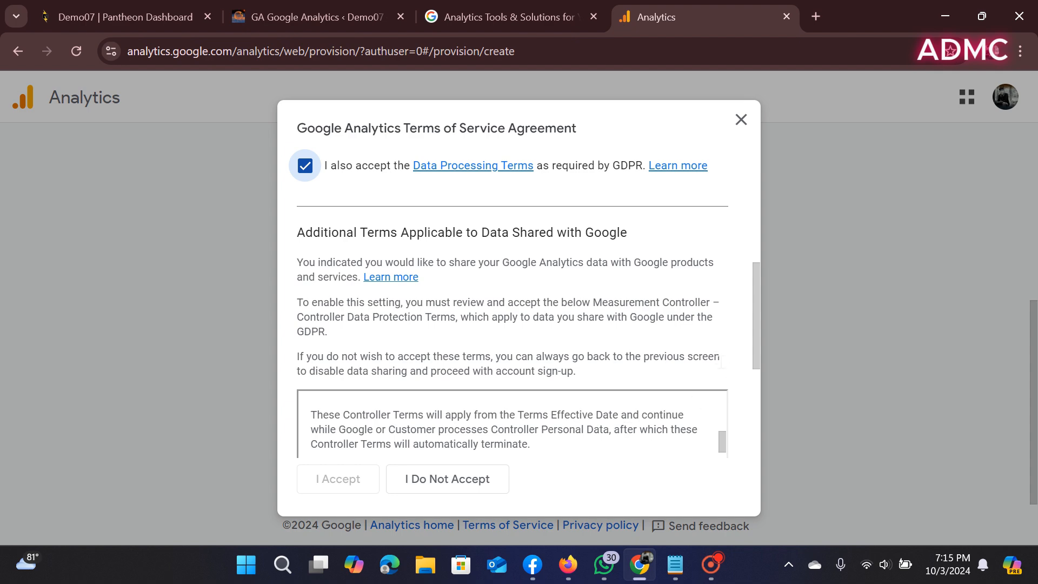
scroll(721, 361, down, 5)
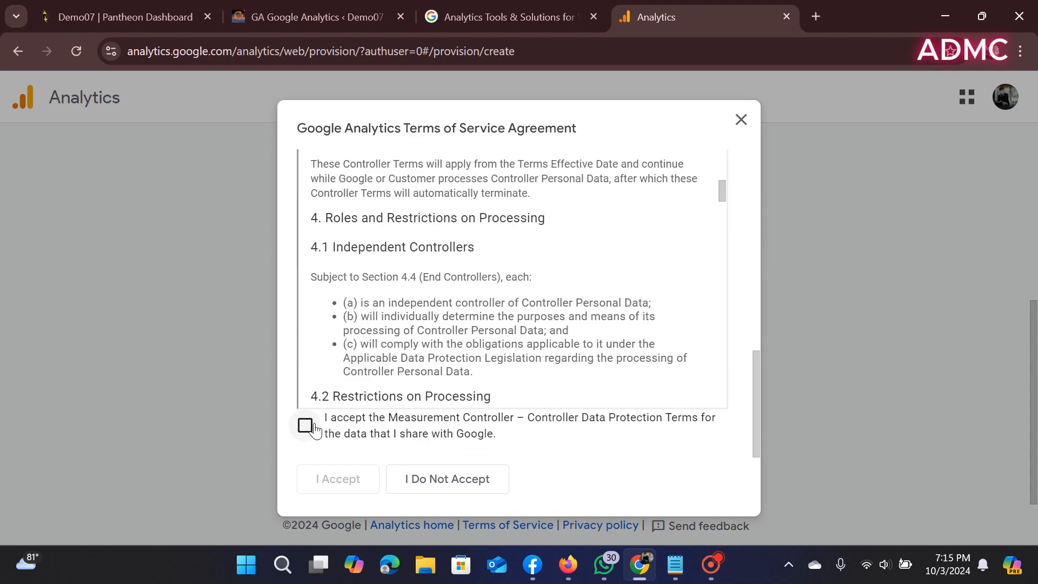
click(314, 428)
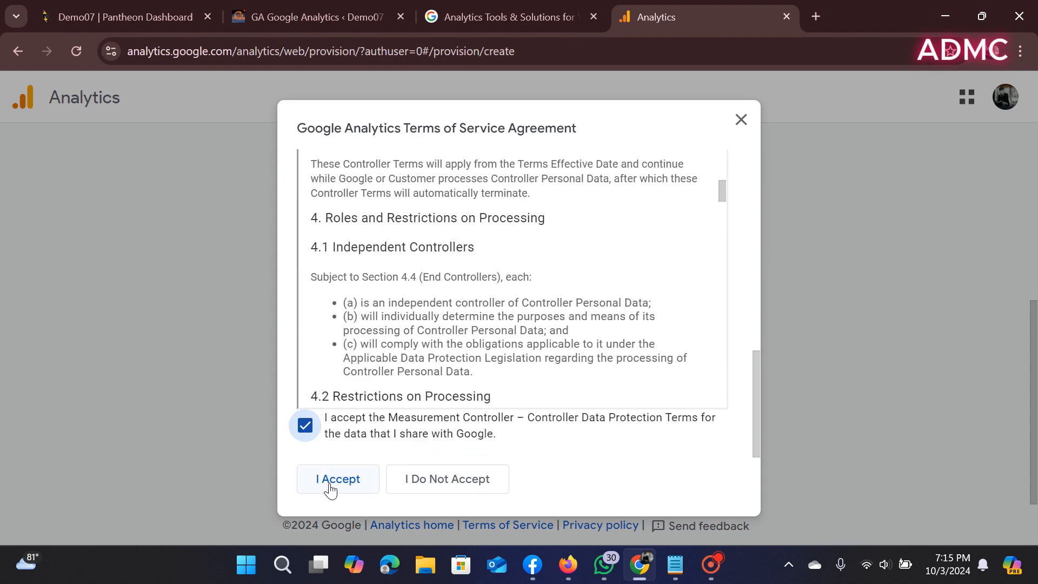
click(330, 480)
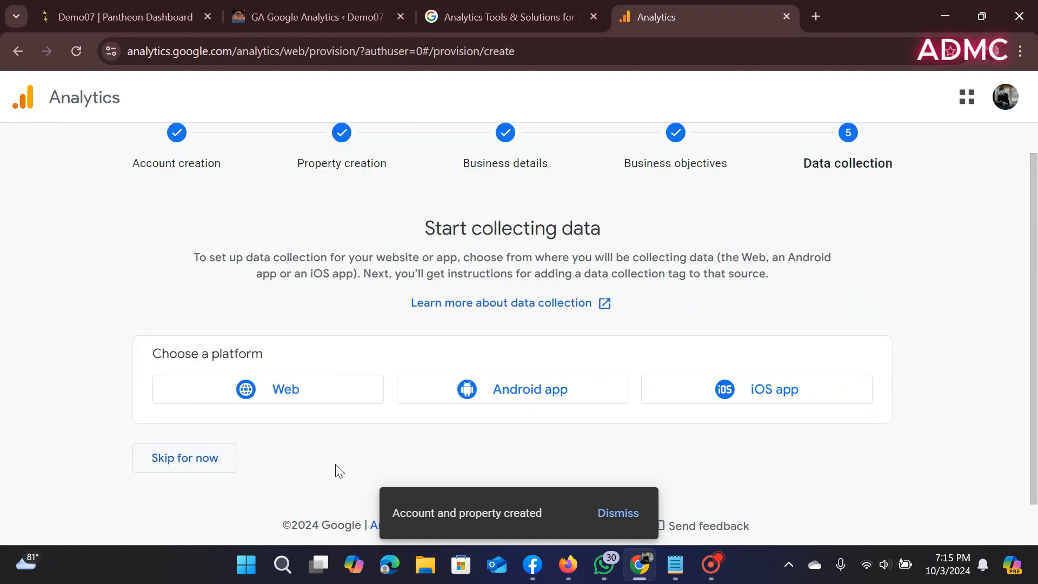
Choose Web as the data collection platform and copy the site's base address from the WordPress GA Google Analytics page.
click(291, 394)
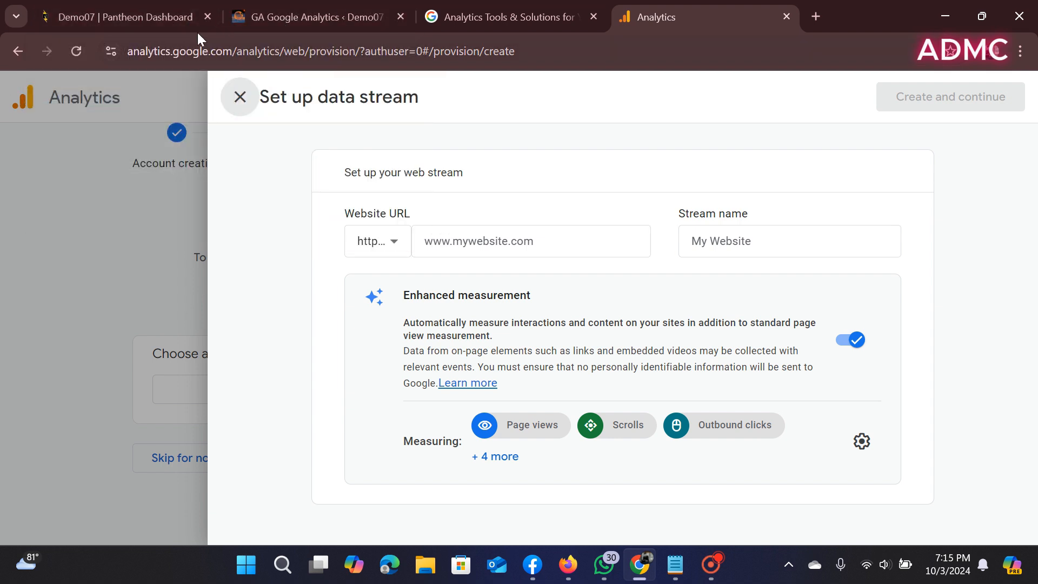
click(268, 20)
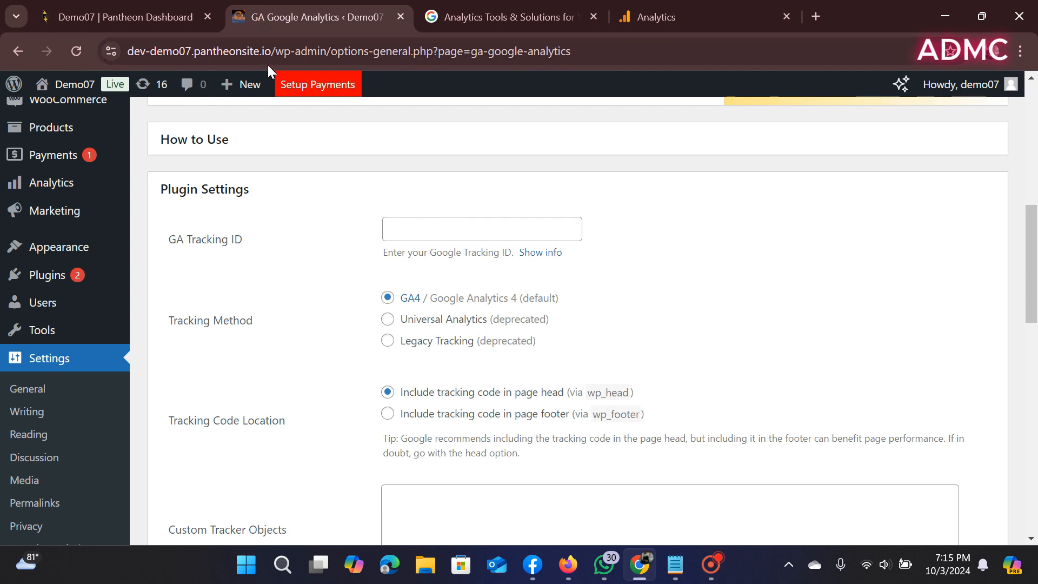
drag(271, 51, 119, 53)
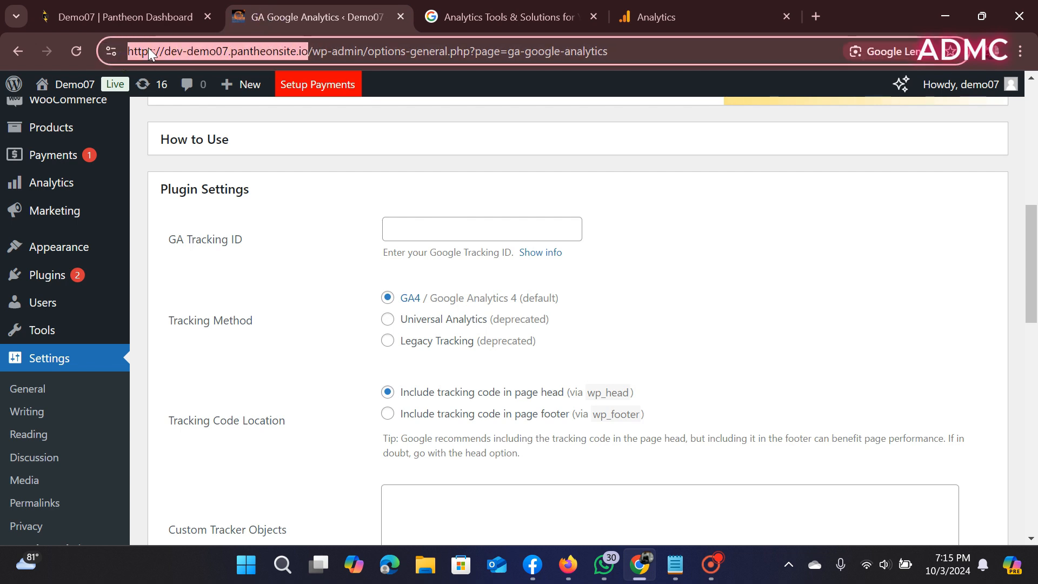
right_click(176, 46)
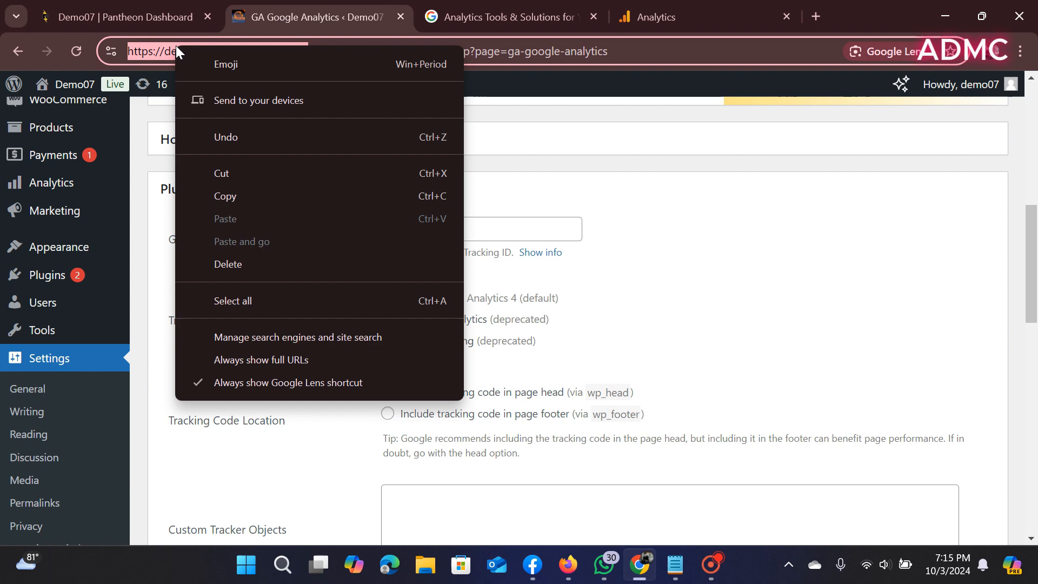
click(230, 196)
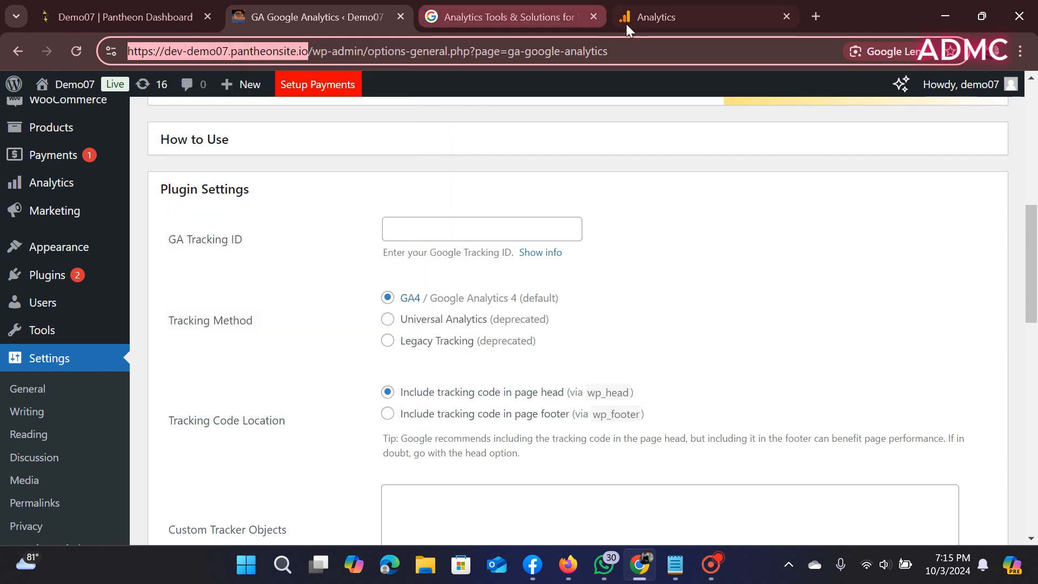
click(638, 17)
right_click(450, 239)
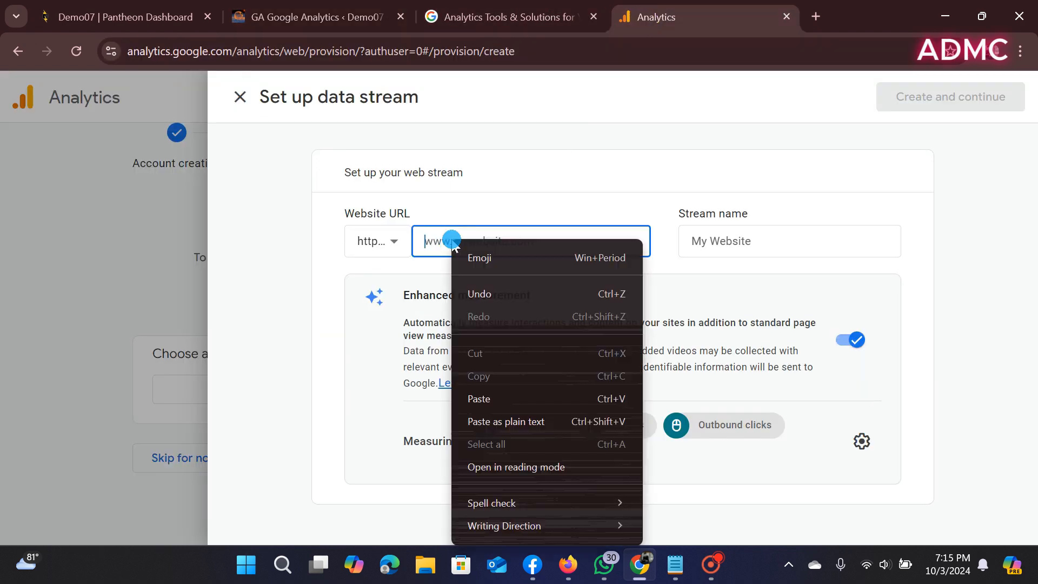
click(487, 398)
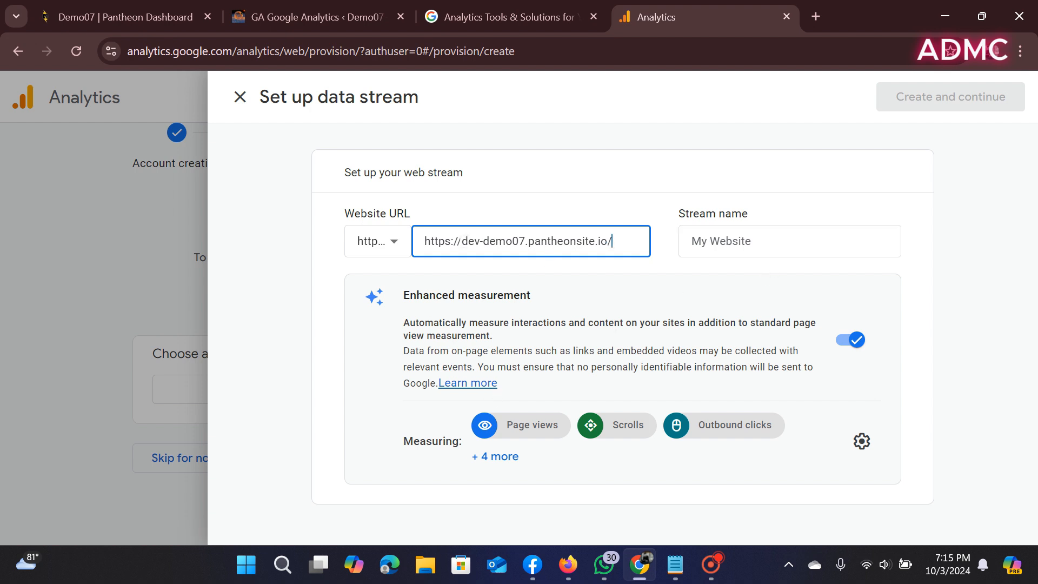
click(460, 241)
key(BackSpace)
key(BackSpace)
key(BackSpace)
key(BackSpace)
key(BackSpace)
key(BackSpace)
key(BackSpace)
key(BackSpace)
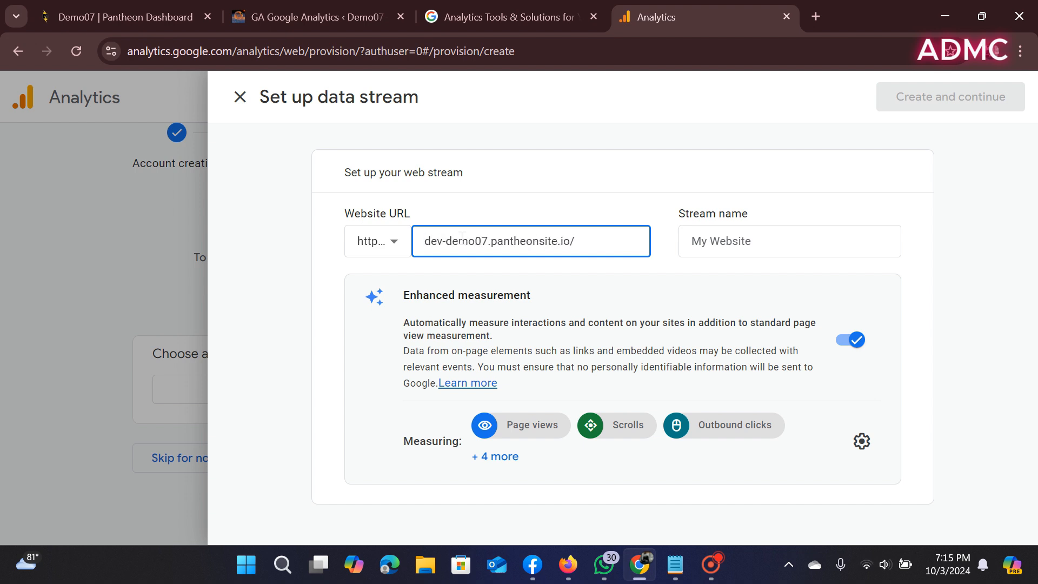
click(603, 238)
Name the web stream demo07 and create it.
click(775, 239)
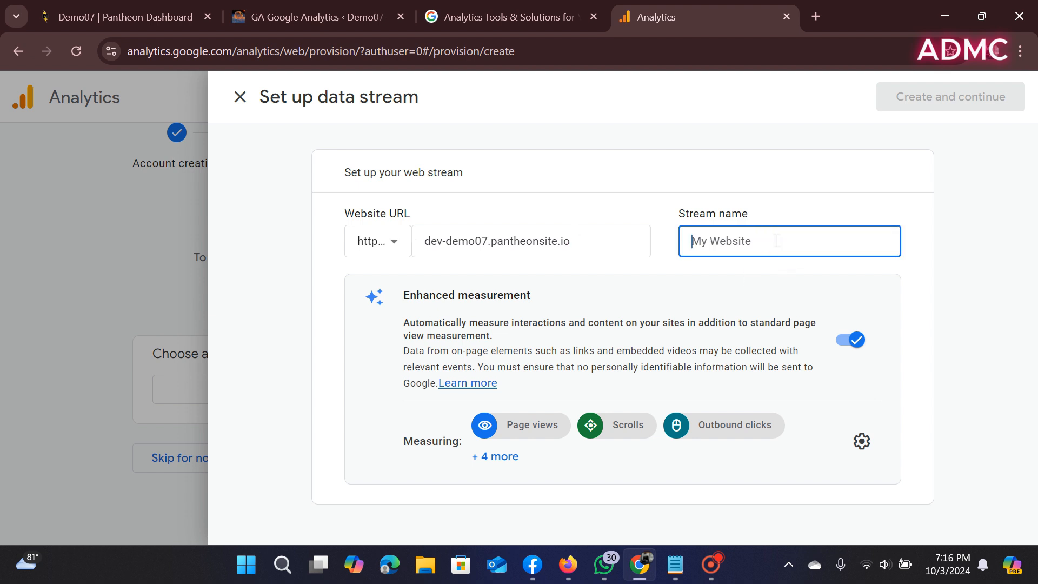
text(demo07)
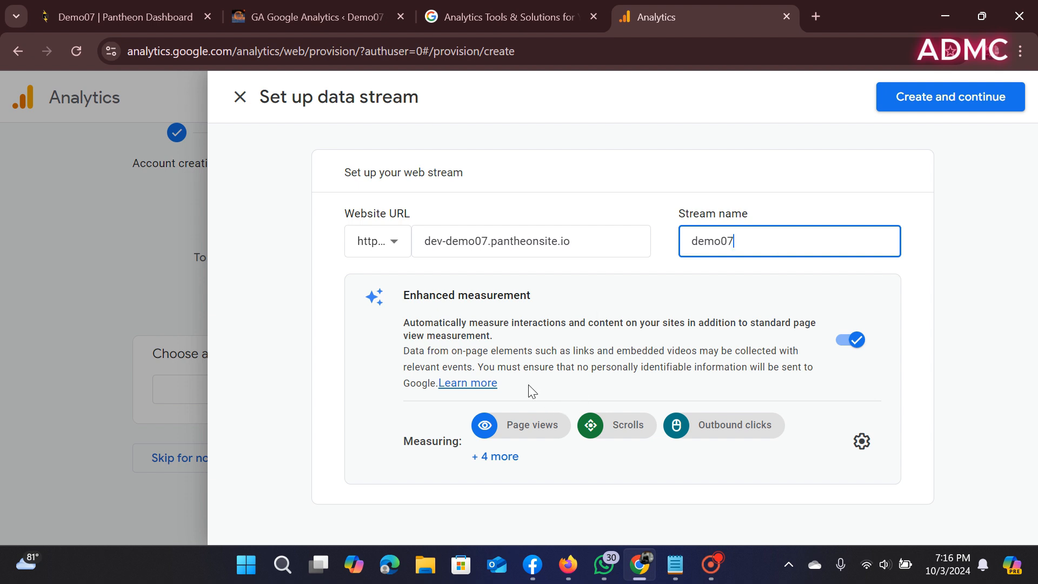
click(920, 107)
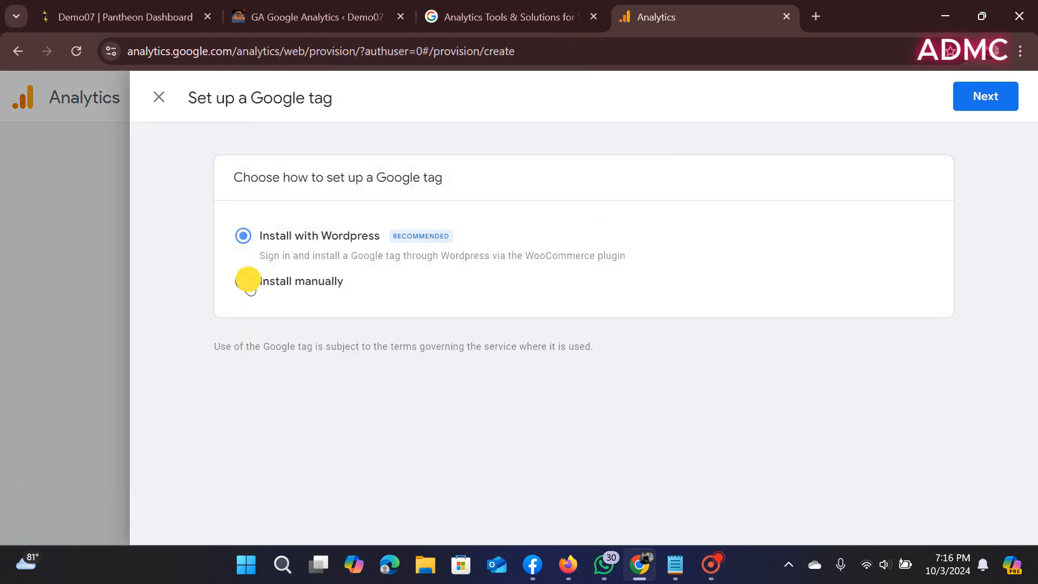
Choose manual installation for the Google tag and copy the tracking ID from the gtag config line of its code.
click(243, 281)
scroll(508, 442, down, 3)
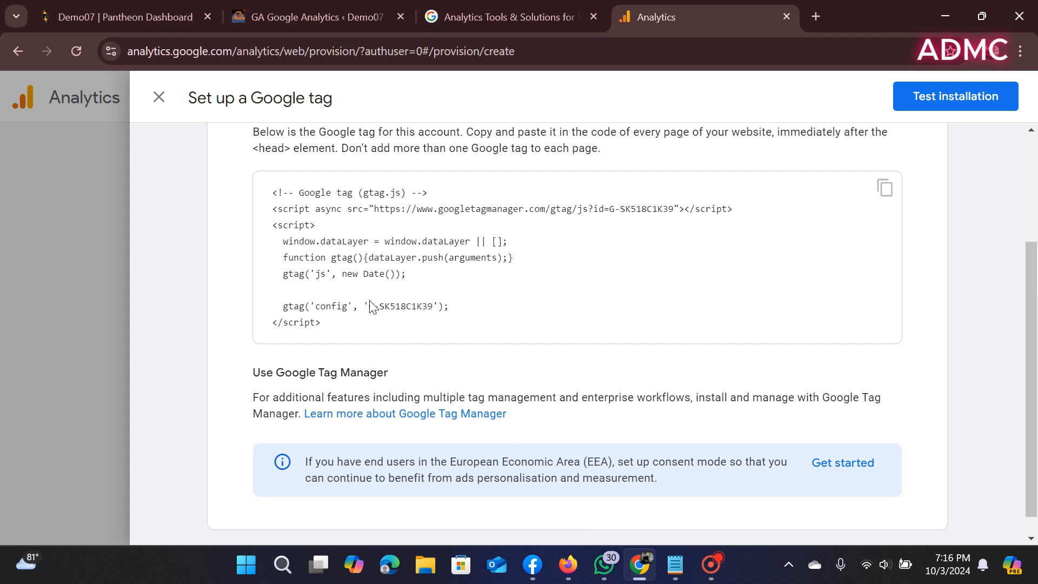
drag(434, 306, 370, 312)
right_click(382, 305)
click(414, 321)
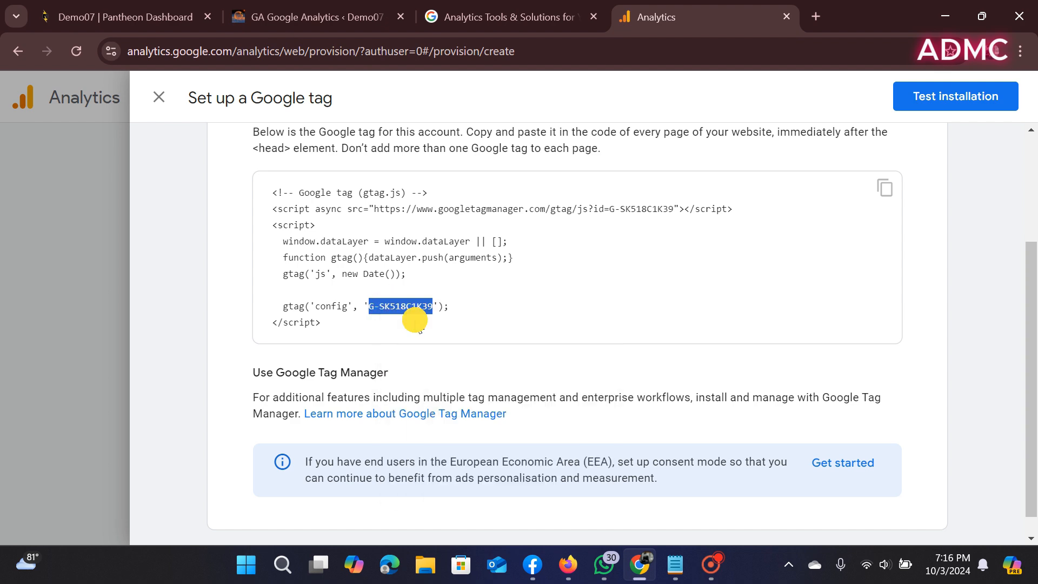
Paste the copied ID as the GA Tracking ID in the WordPress plugin settings, save the changes and check the saved entry.
click(293, 12)
click(437, 231)
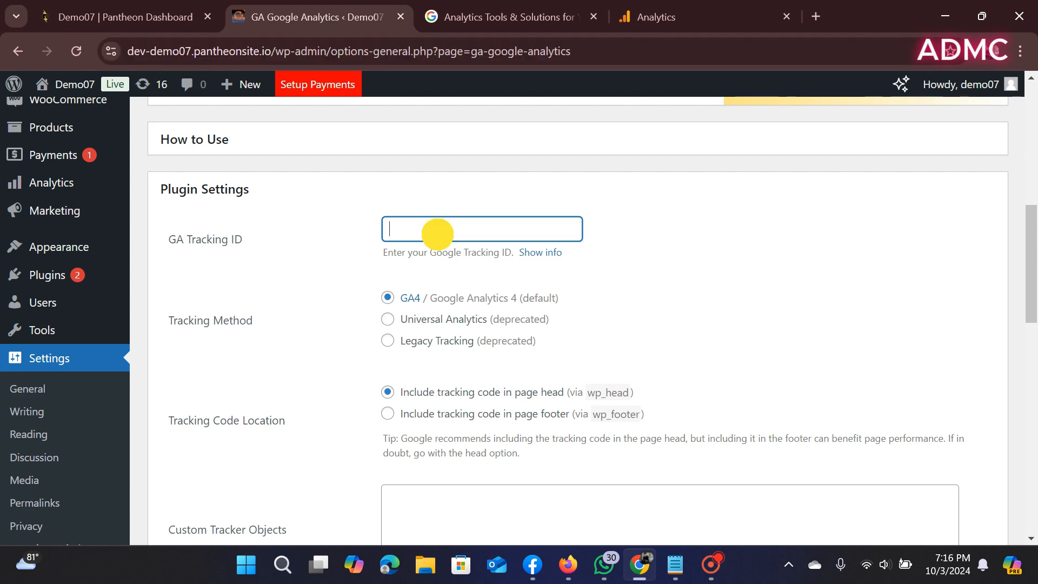
right_click(440, 235)
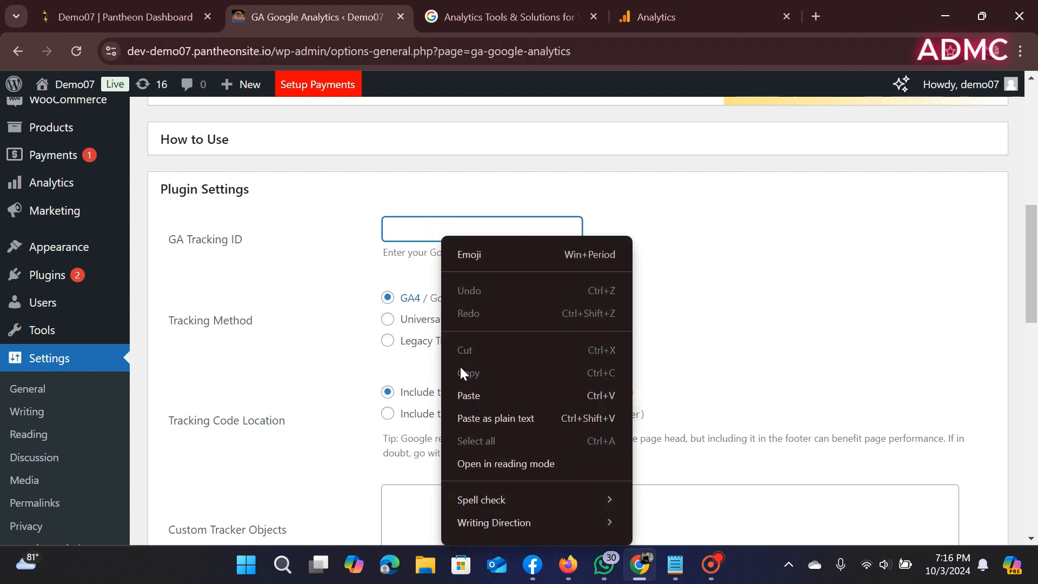
click(468, 395)
scroll(516, 308, down, 1)
scroll(515, 308, down, 10)
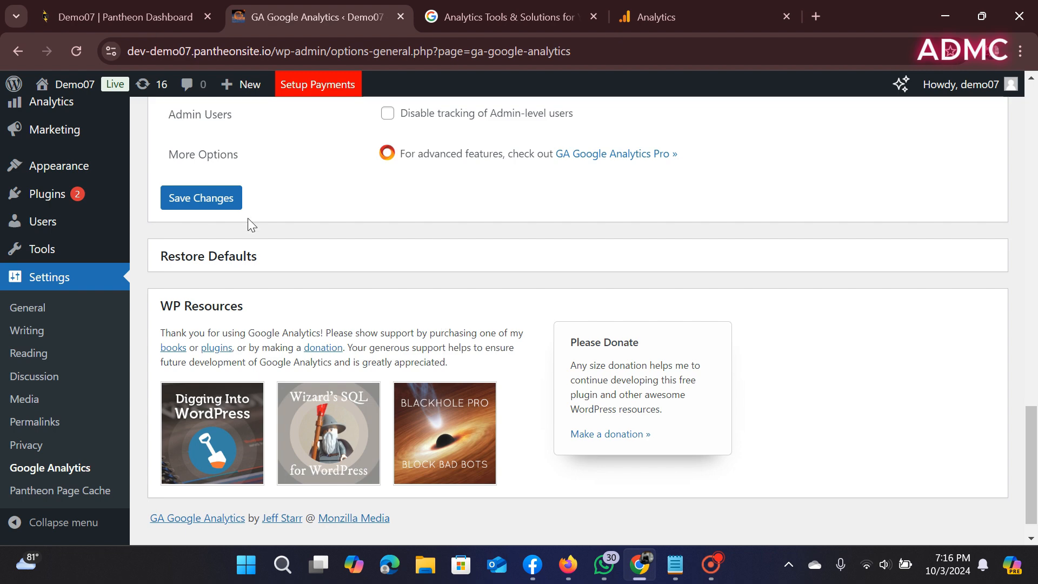
click(225, 199)
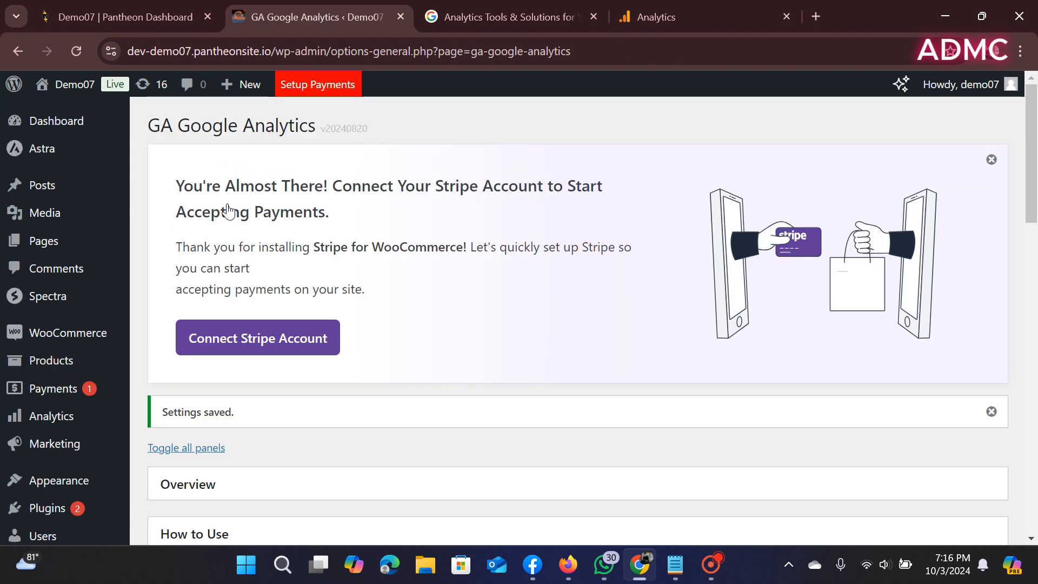
scroll(313, 216, down, 6)
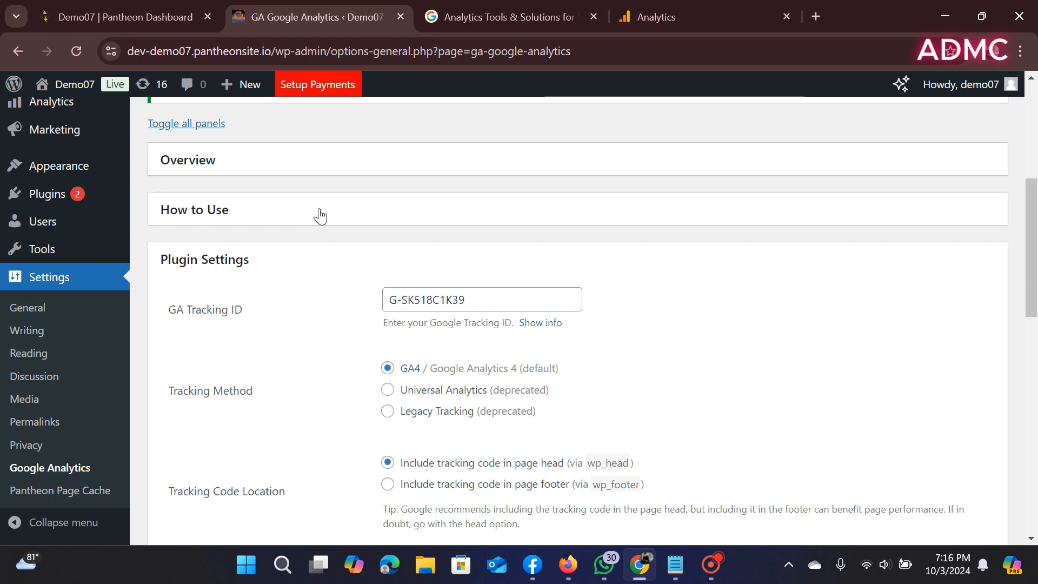
scroll(318, 215, up, 6)
Return to Google Analytics, test the manual Google tag installation for the site and review the setup page.
click(699, 25)
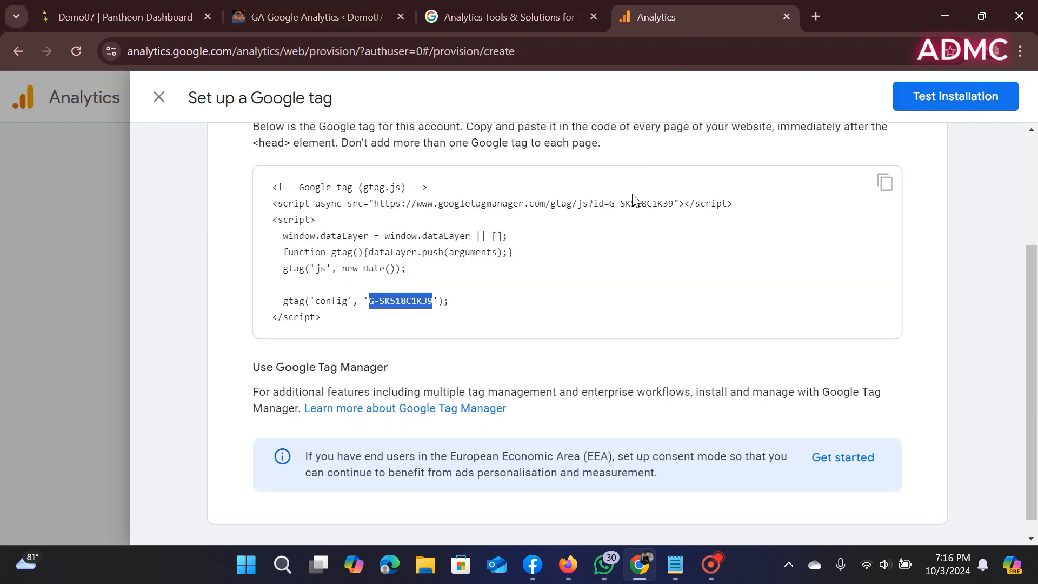
scroll(762, 316, down, 1)
click(950, 96)
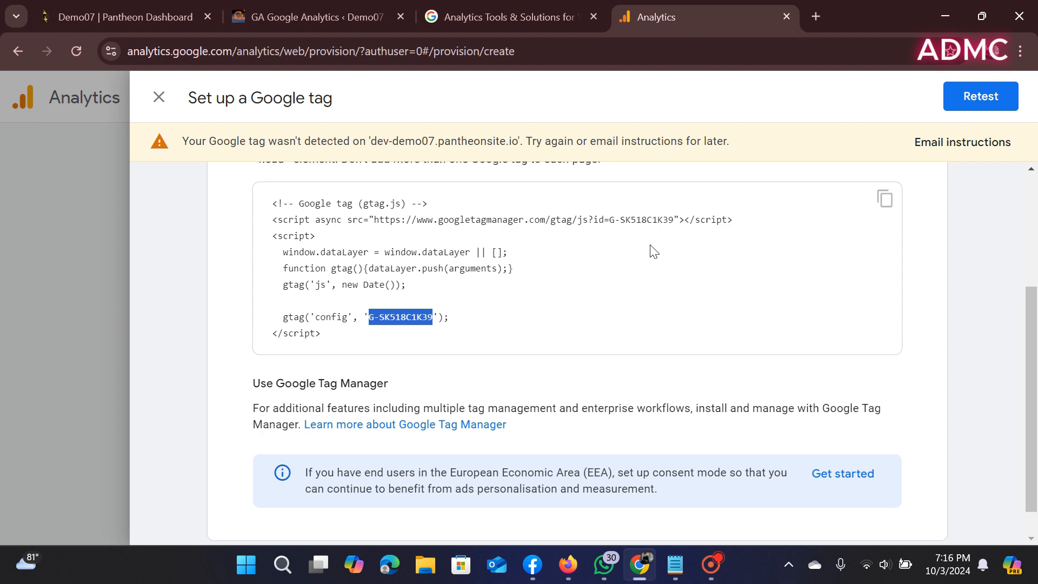
scroll(649, 250, down, 1)
scroll(648, 250, up, 4)
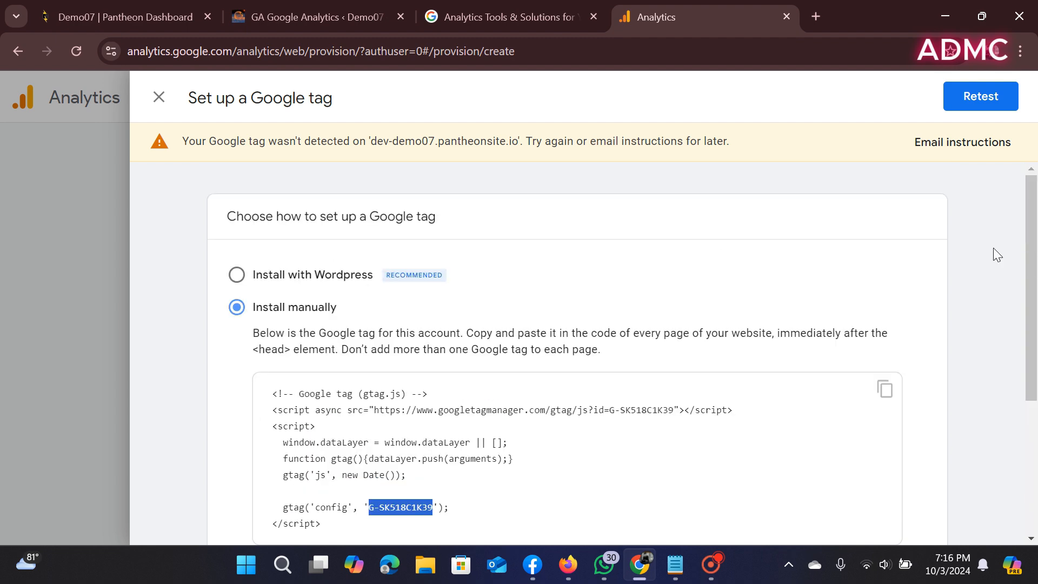
click(994, 250)
scroll(630, 307, down, 4)
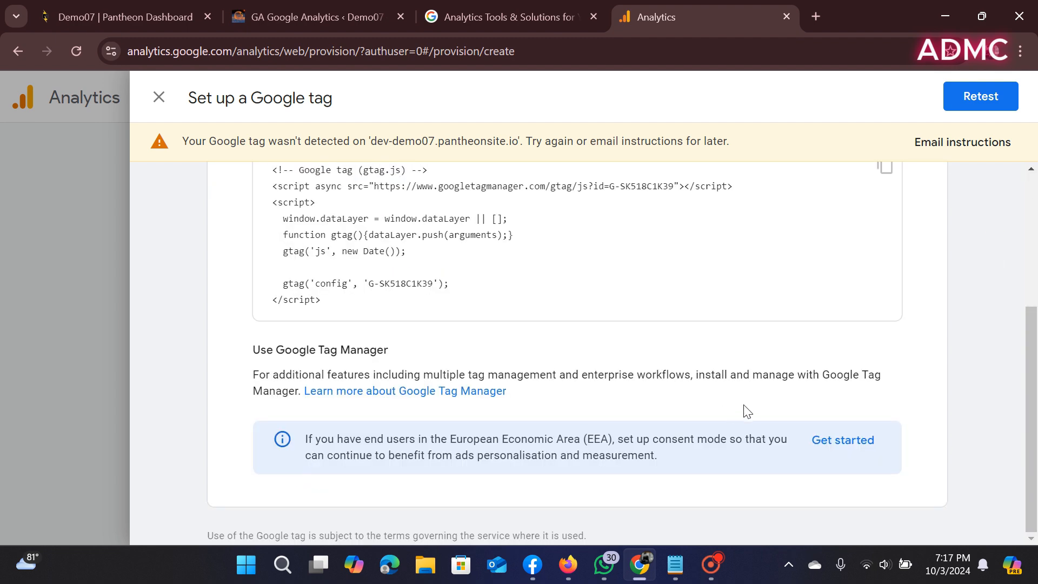
View the consent mode setup offered for end users in the European Economic Area and close it.
click(842, 442)
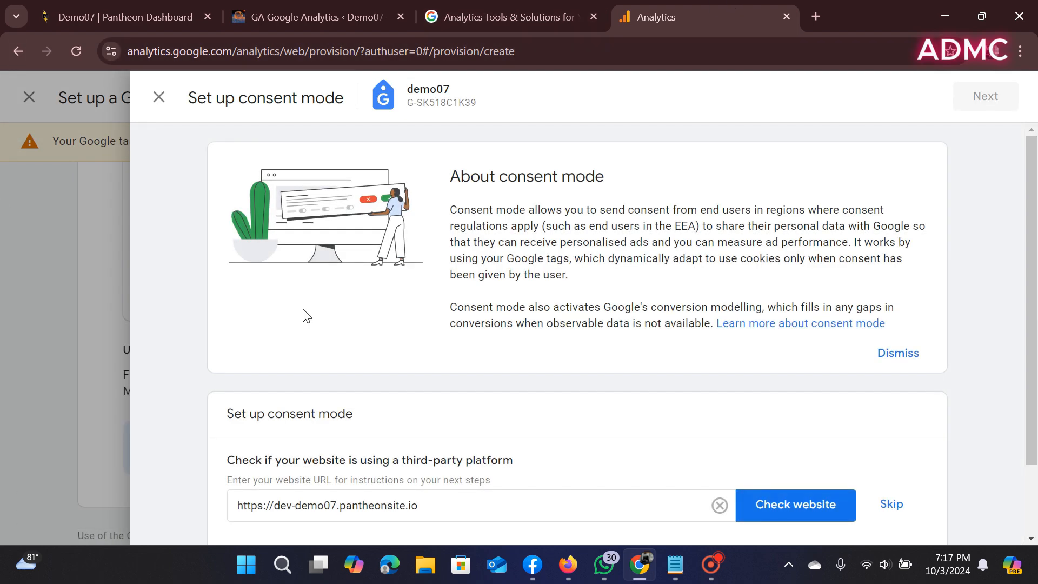
scroll(541, 335, down, 2)
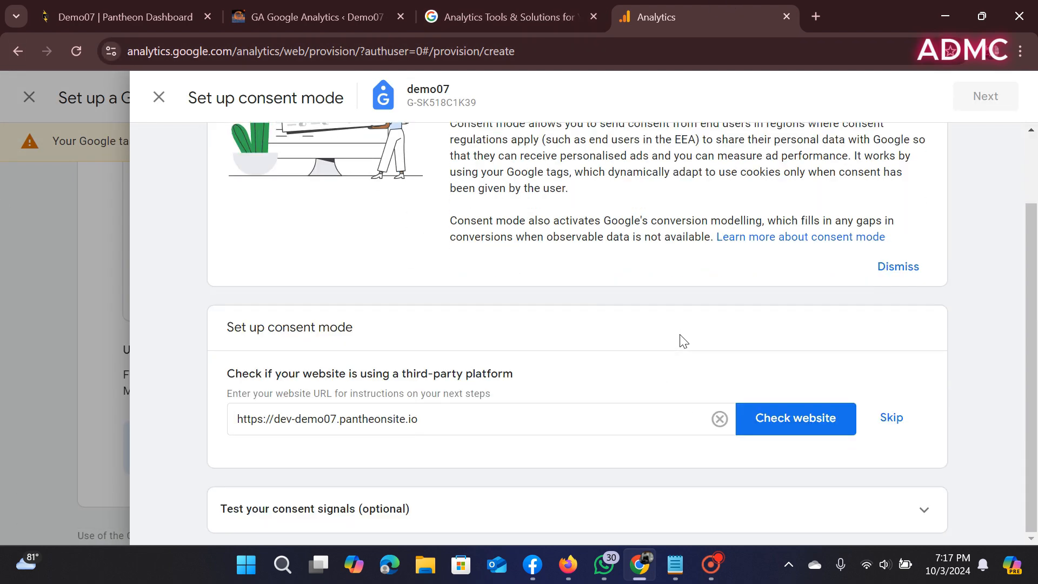
click(52, 321)
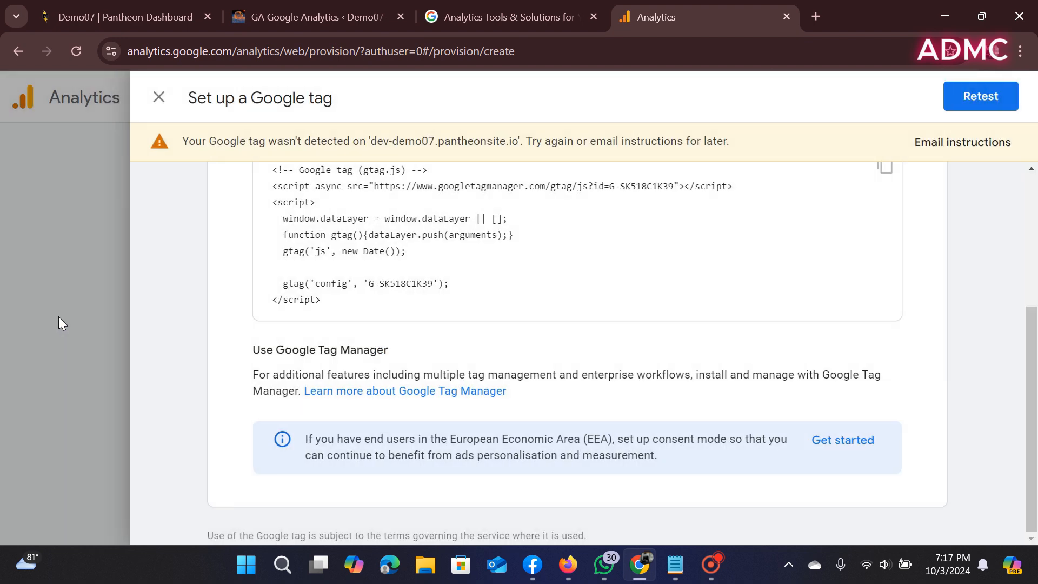
Copy the measurement ID from the web stream details and save the GA Google Analytics plugin settings in WordPress again.
click(153, 95)
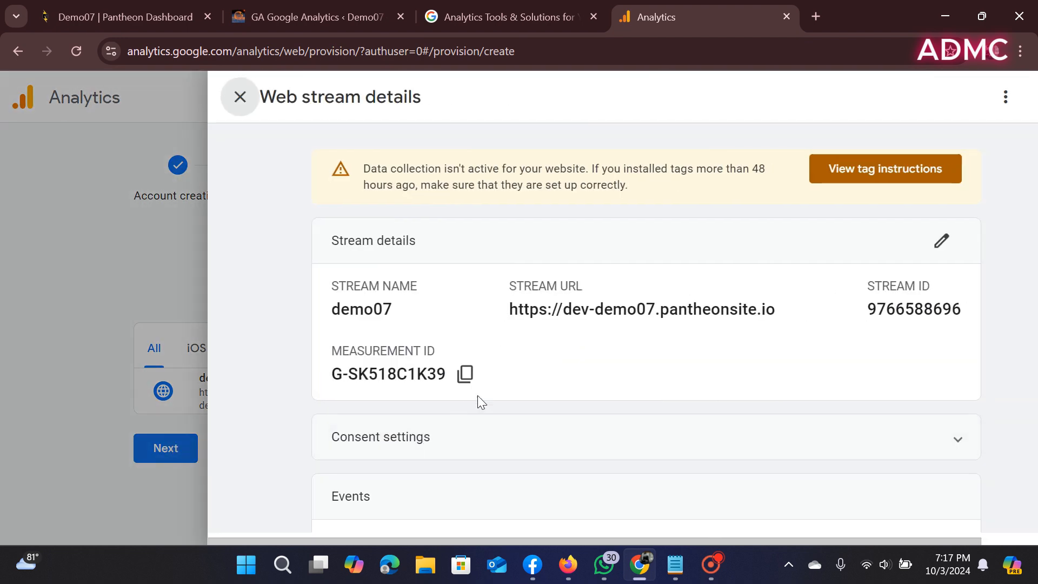
click(465, 374)
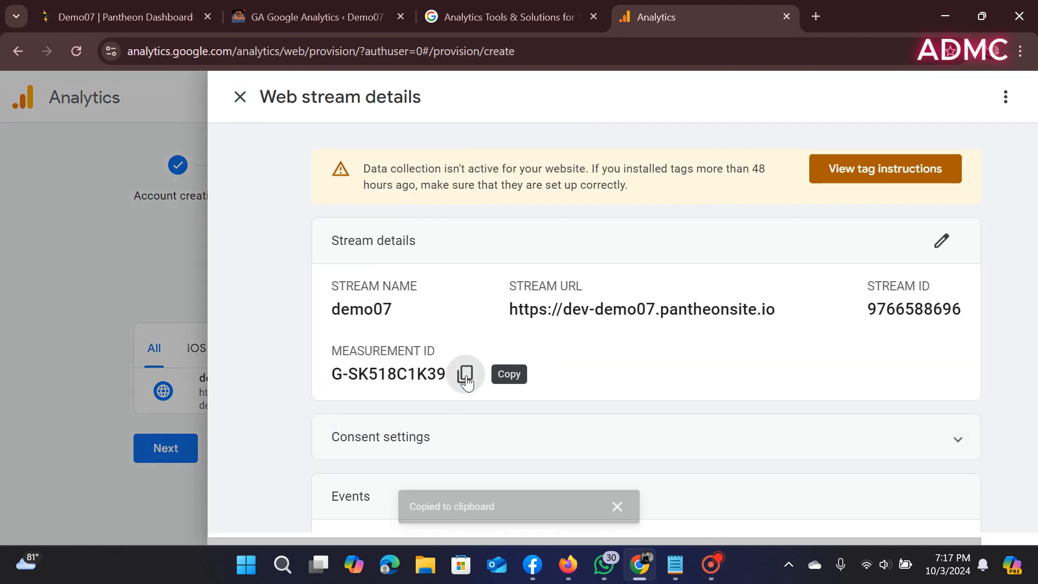
click(286, 14)
scroll(197, 382, down, 5)
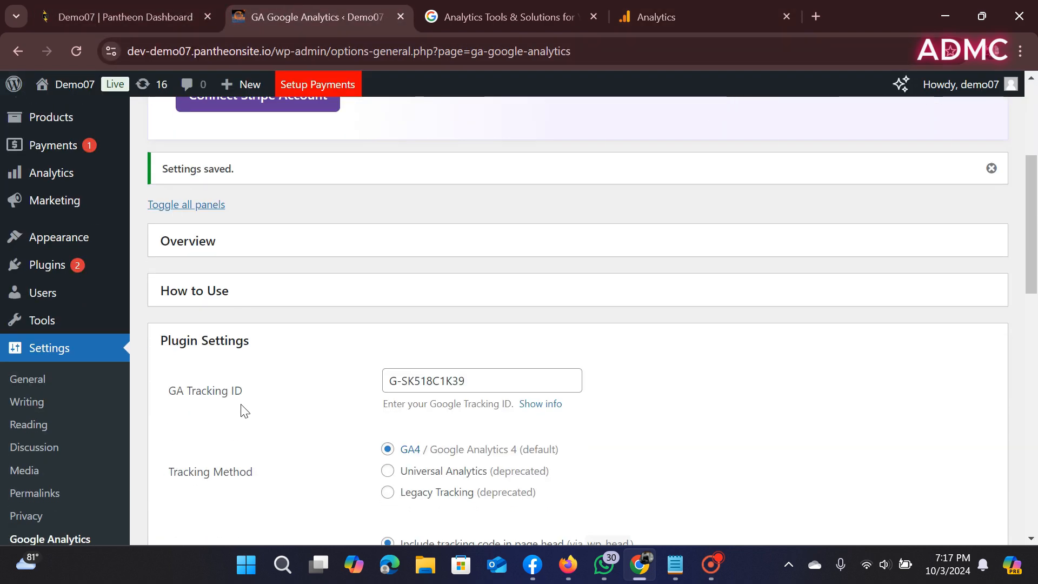
scroll(335, 487, down, 15)
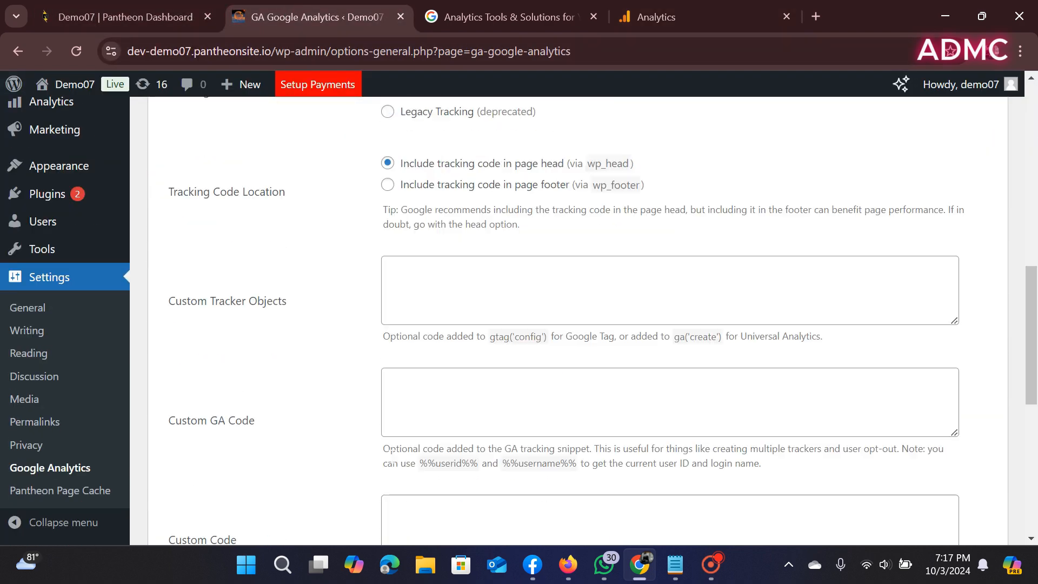
click(202, 346)
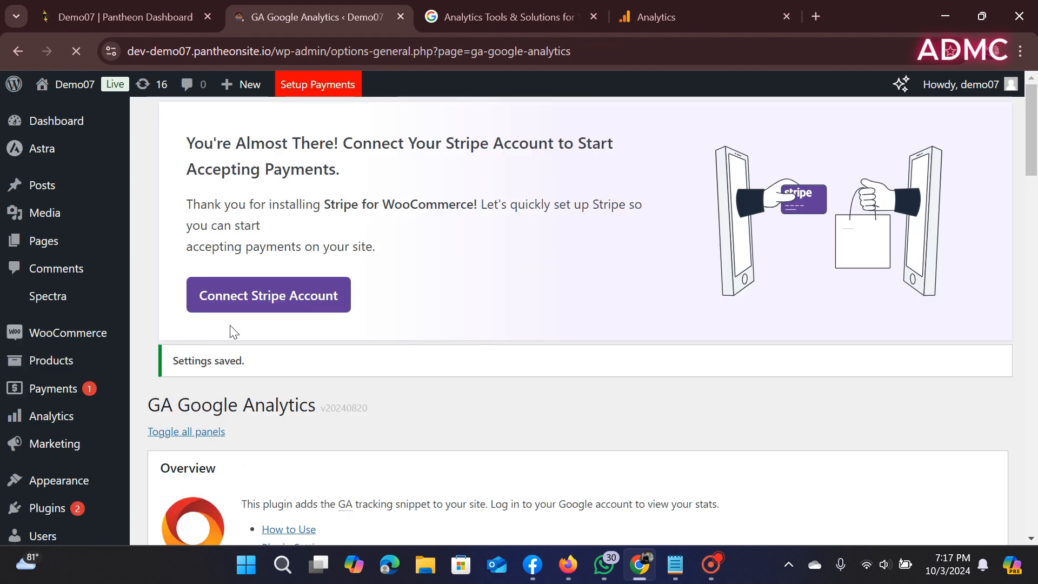
Back in Google Analytics, close the web stream details, complete the data collection stage and read the page that follows.
click(659, 13)
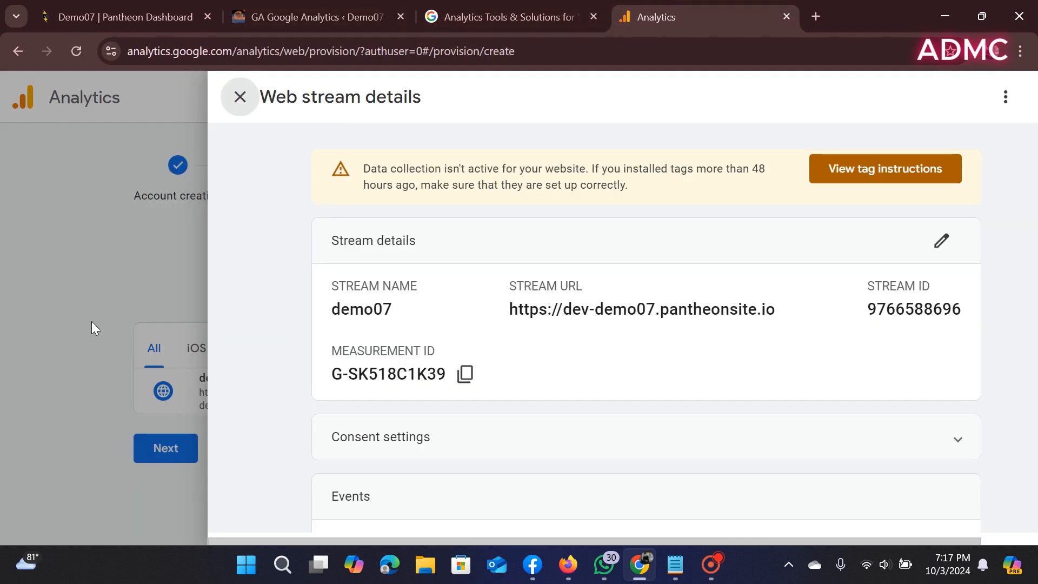
click(238, 97)
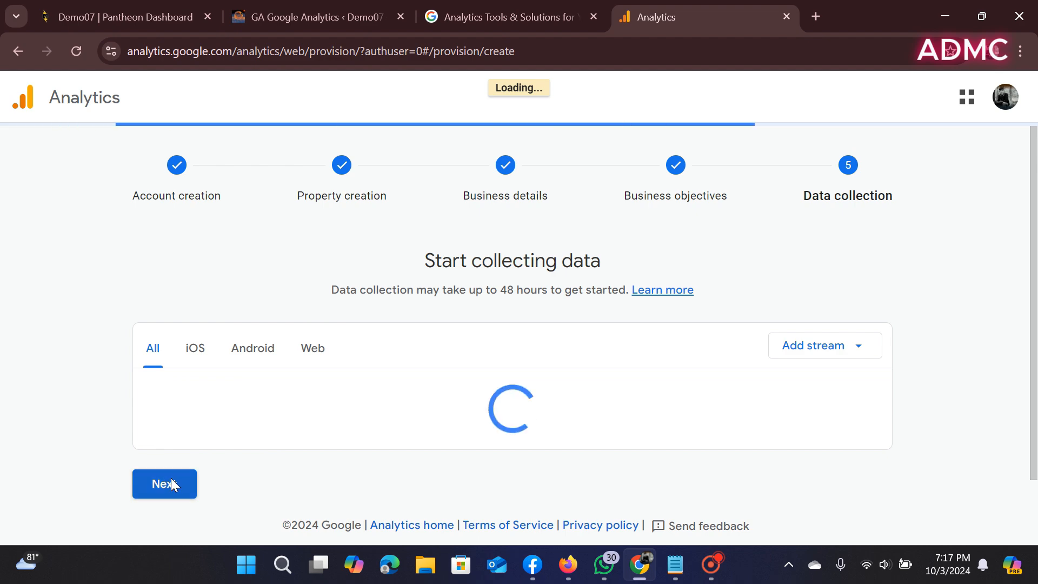
click(171, 454)
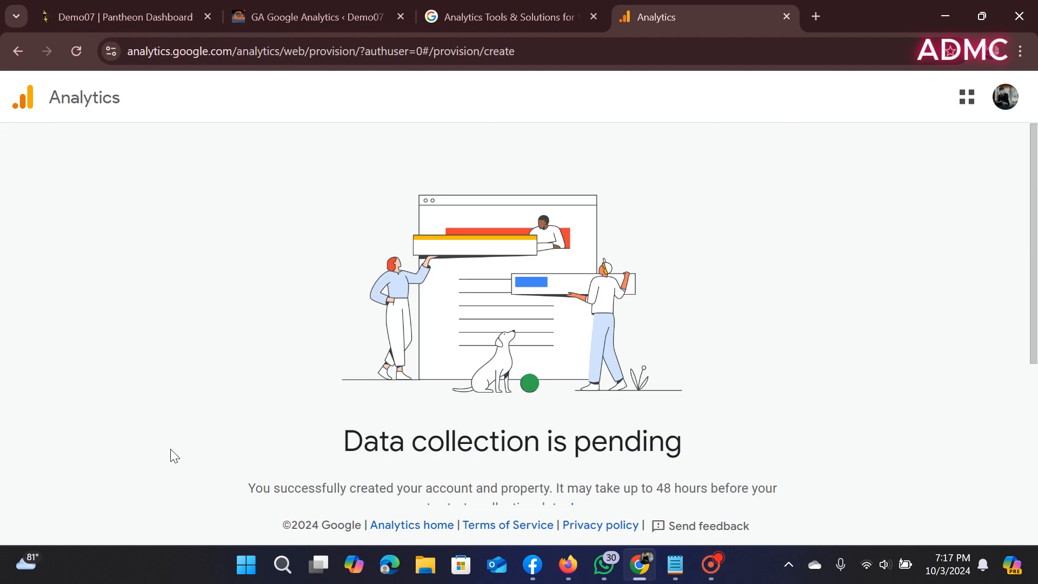
scroll(409, 470, down, 3)
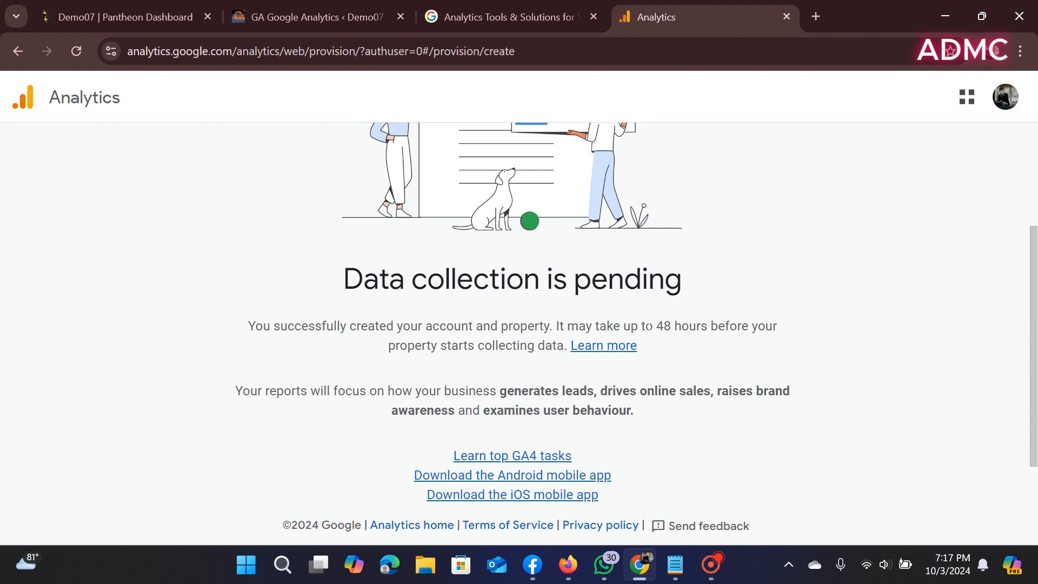
scroll(659, 345, up, 3)
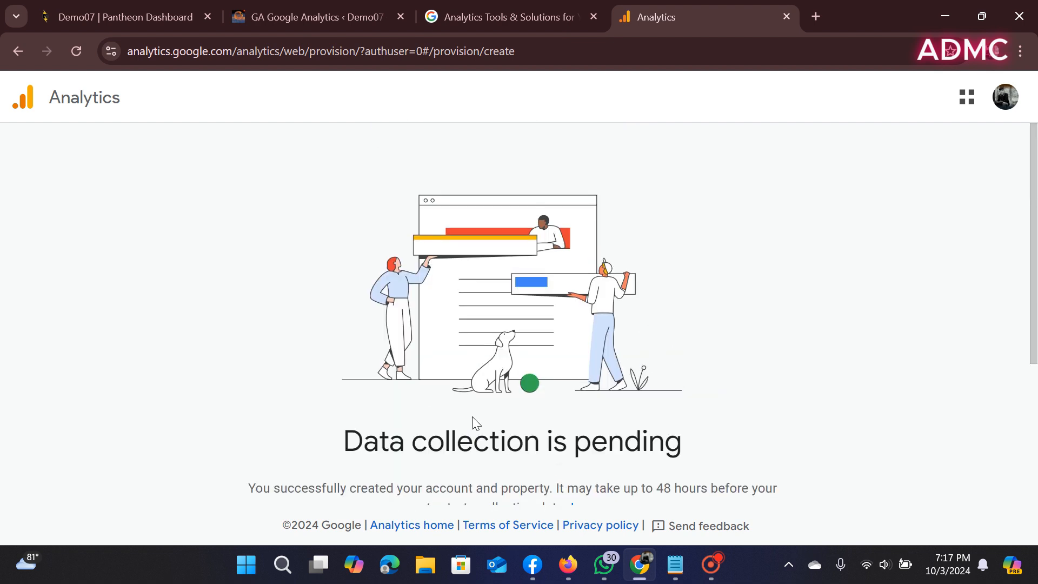
scroll(476, 423, down, 2)
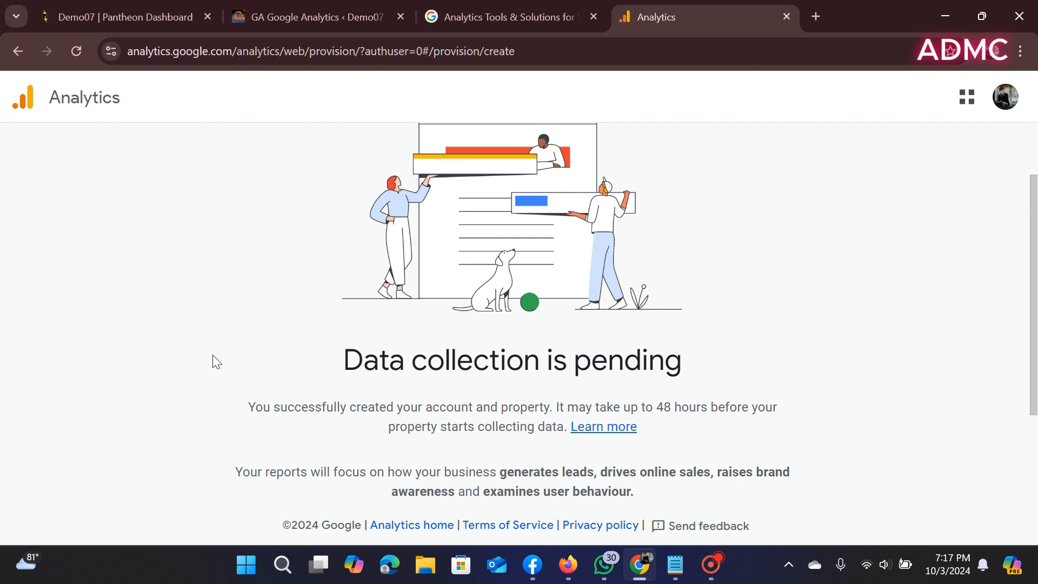
scroll(545, 324, down, 2)
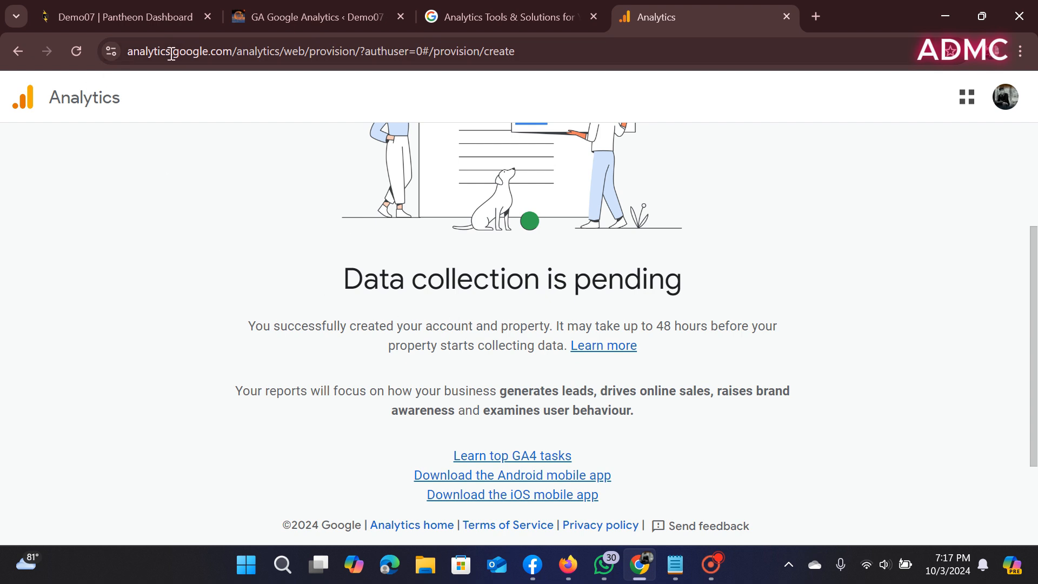
Recheck the GA Tracking ID, tracking method and code location in the WordPress plugin settings.
click(274, 8)
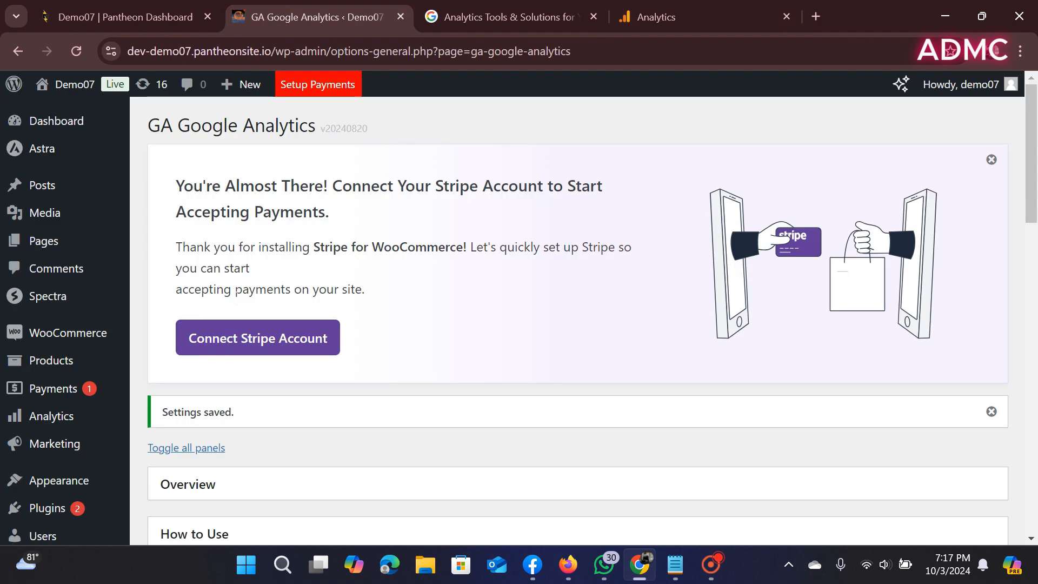
scroll(222, 355, down, 7)
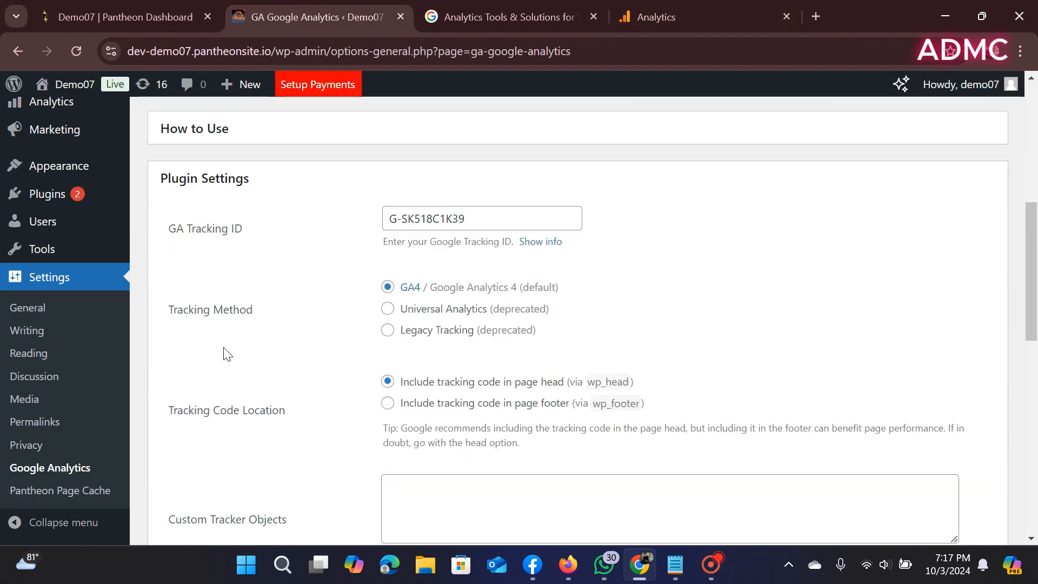
scroll(395, 368, down, 3)
scroll(389, 355, up, 9)
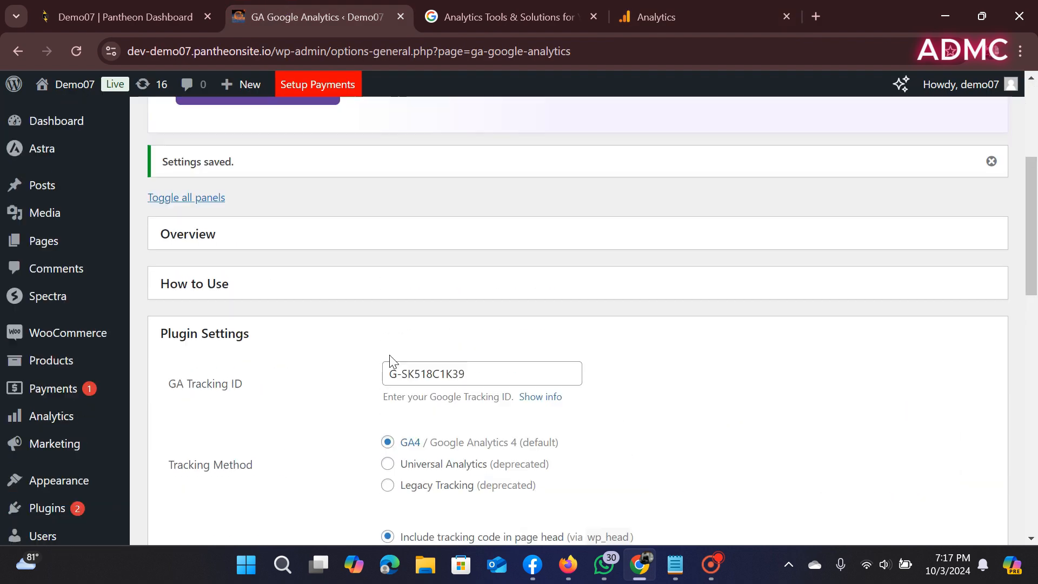
Continue from the Google Analytics setup to the Home page and close the announcement about renamed key events.
click(677, 15)
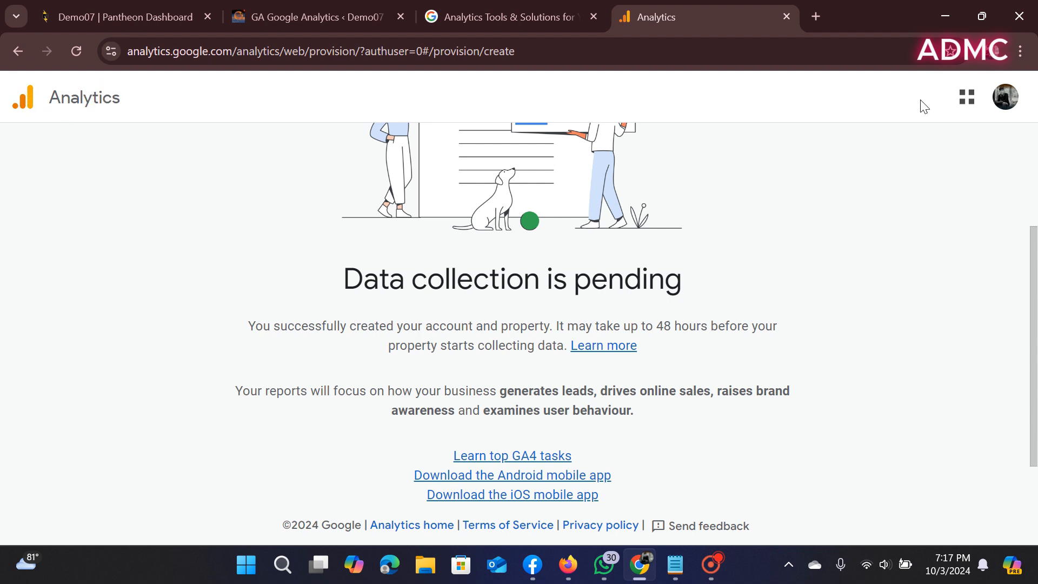
scroll(805, 265, down, 1)
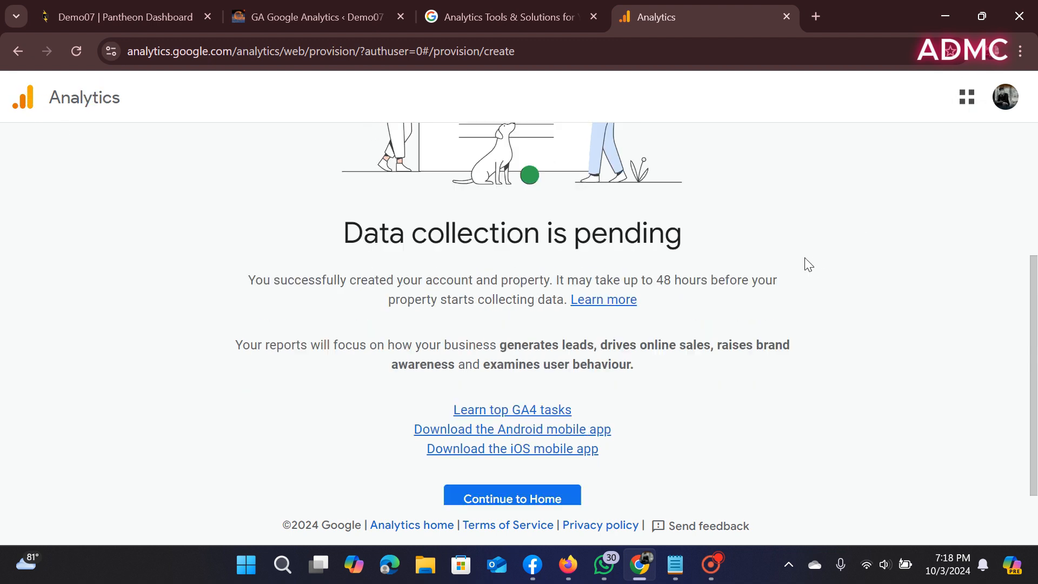
click(490, 488)
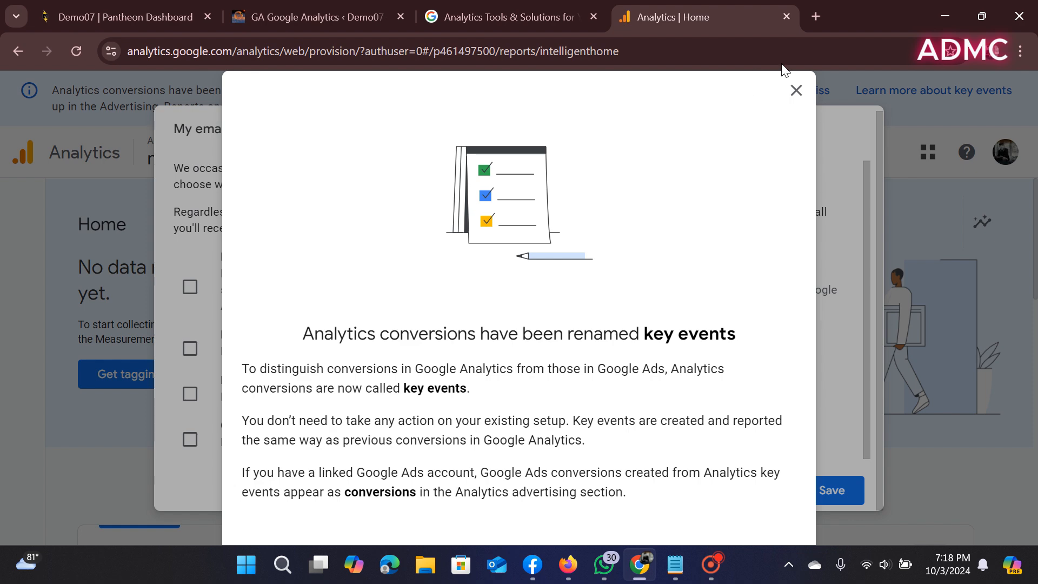
click(795, 90)
Opt in to Performance Suggestions and Updates in the email communication preferences and save them.
scroll(283, 441, down, 1)
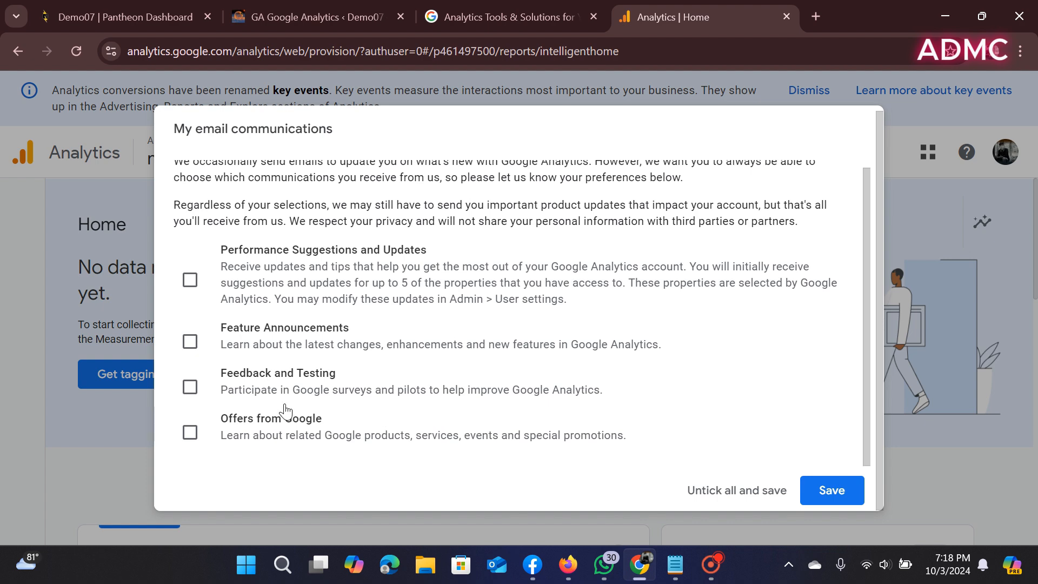
scroll(285, 412, up, 1)
click(1029, 378)
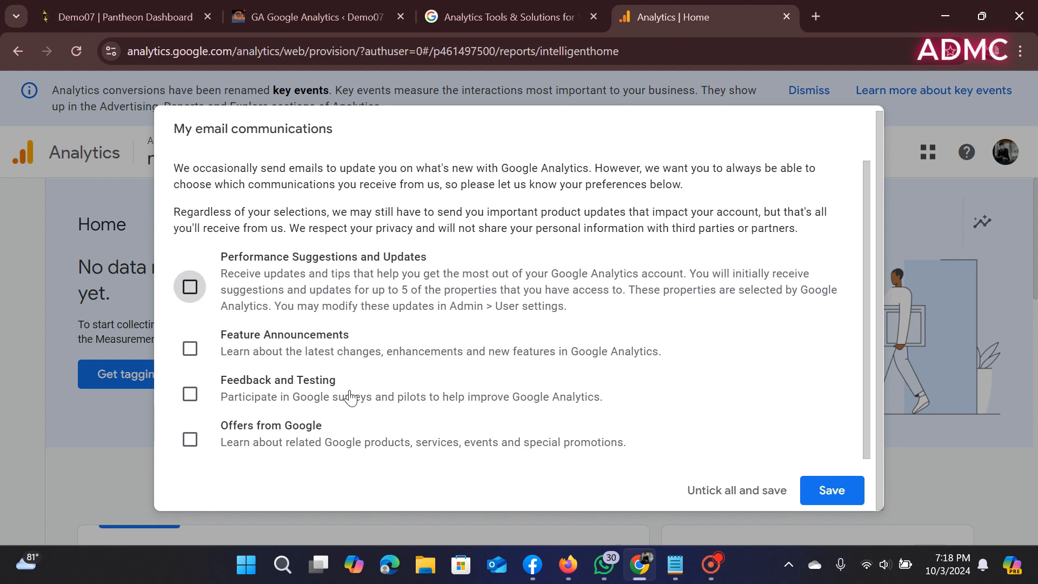
click(190, 287)
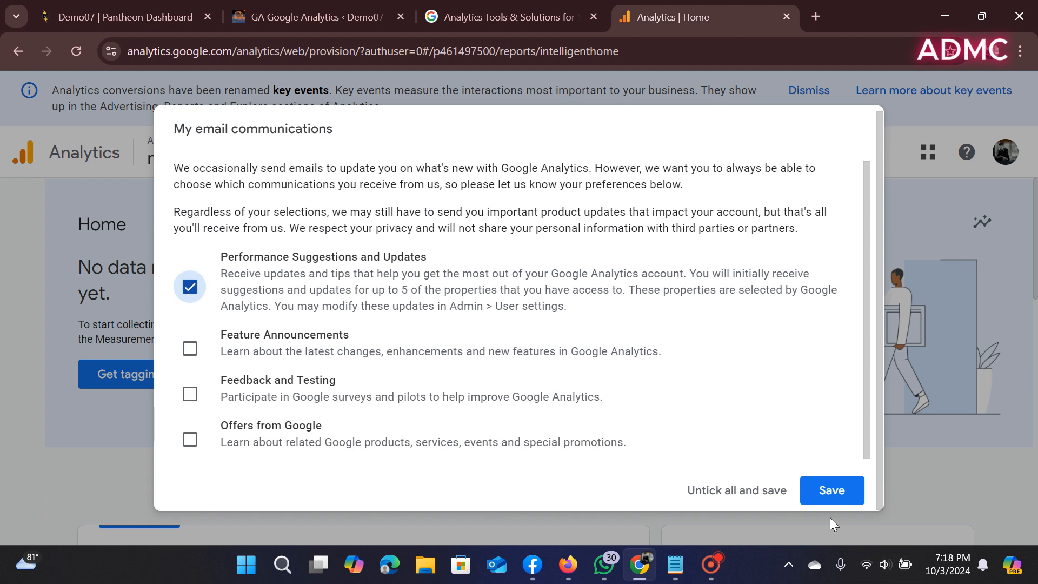
click(816, 489)
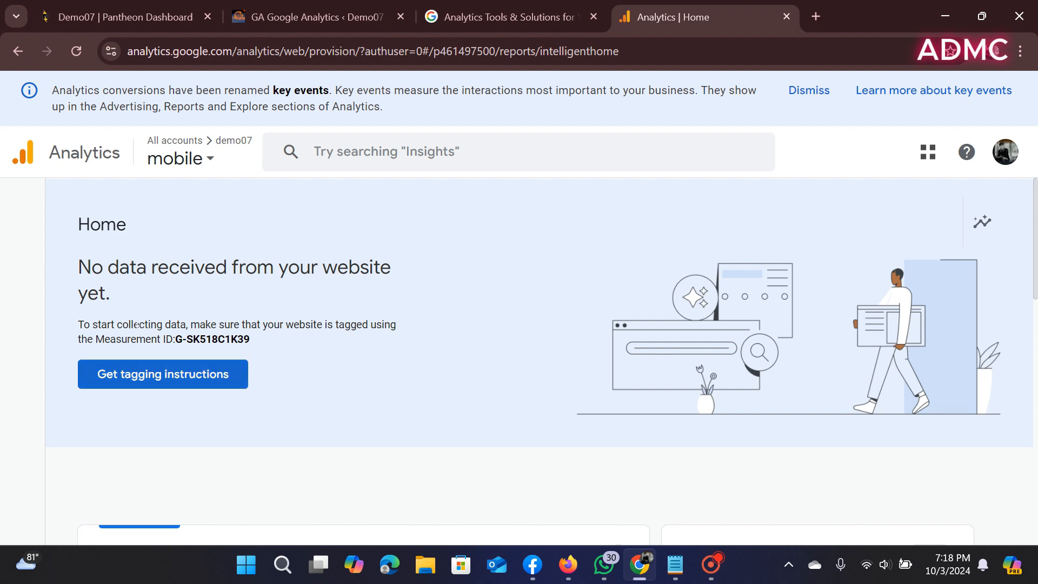
Examine the Home page's user activity, real-time and getting-started cards, and open the list of accounts and properties.
scroll(267, 375, down, 4)
scroll(405, 382, down, 4)
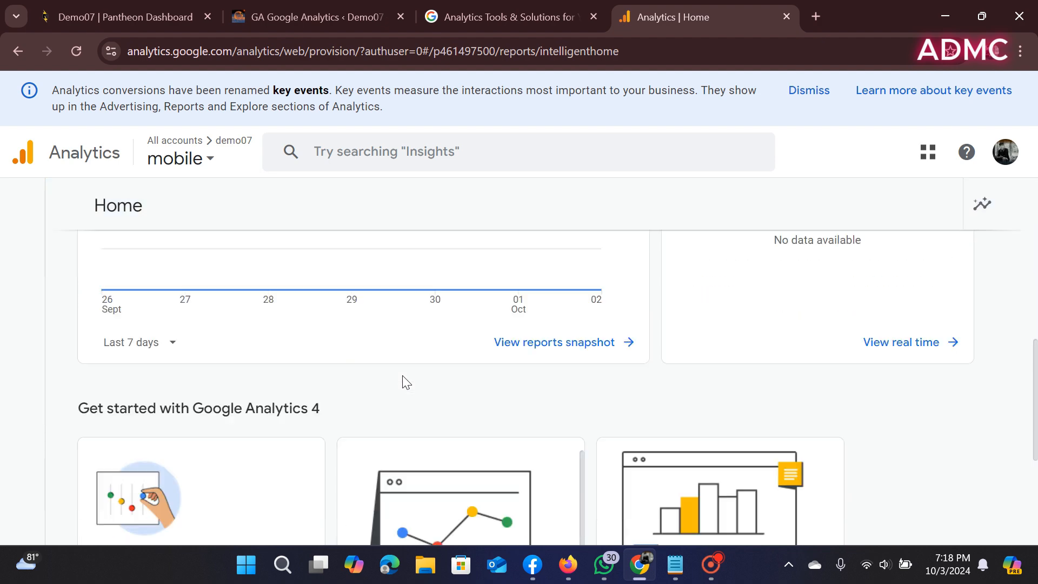
scroll(377, 355, down, 4)
scroll(957, 336, up, 6)
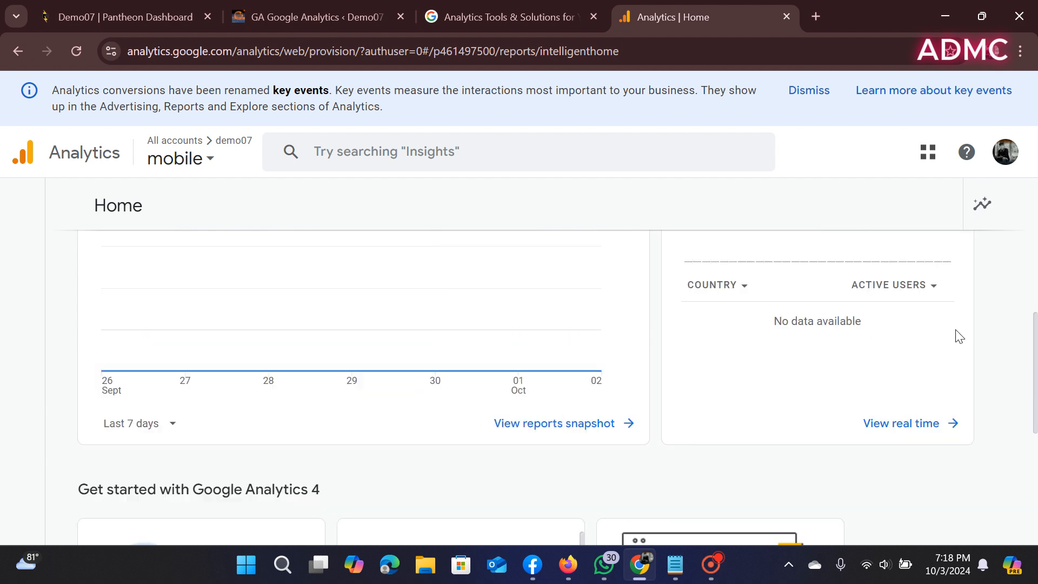
scroll(944, 337, down, 2)
scroll(945, 337, up, 4)
scroll(826, 359, down, 6)
scroll(392, 338, down, 5)
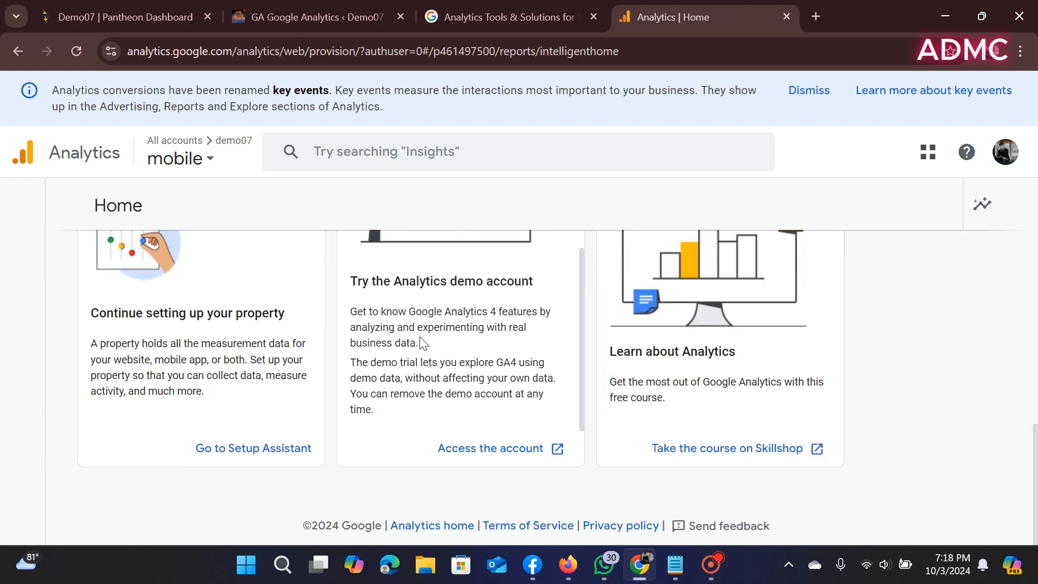
scroll(421, 335, up, 3)
scroll(767, 324, up, 10)
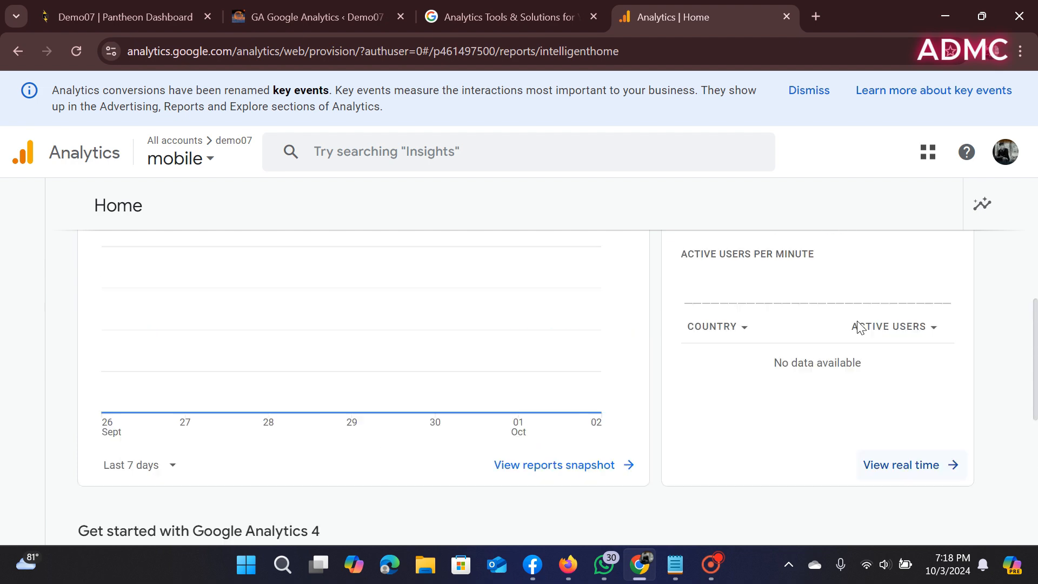
scroll(470, 416, up, 3)
scroll(475, 412, down, 6)
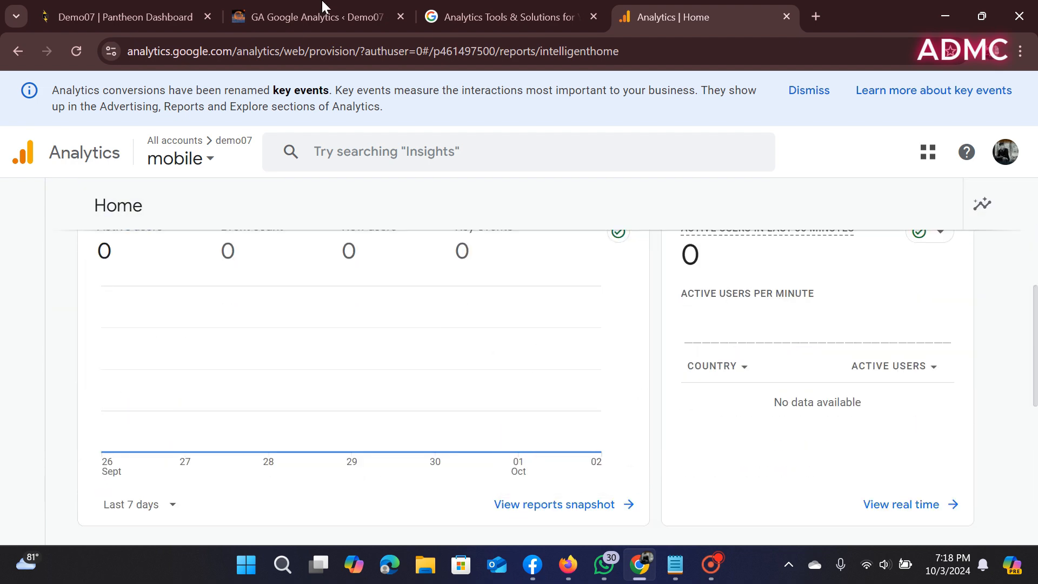
click(225, 150)
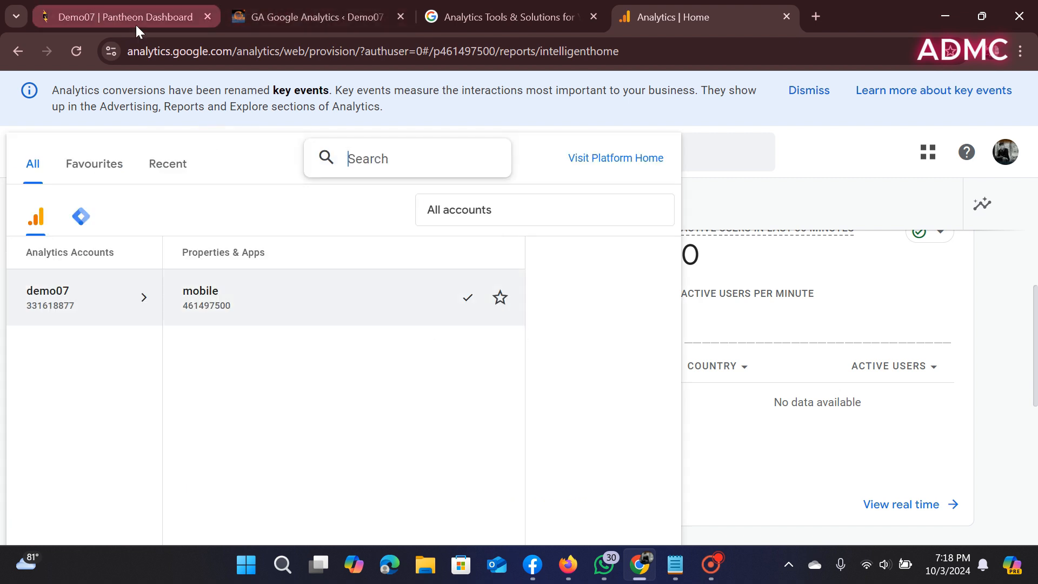
Visit the Demo07 storefront from the WordPress admin and browse its home page down to the featured products.
click(270, 16)
mouse_move(19, 93)
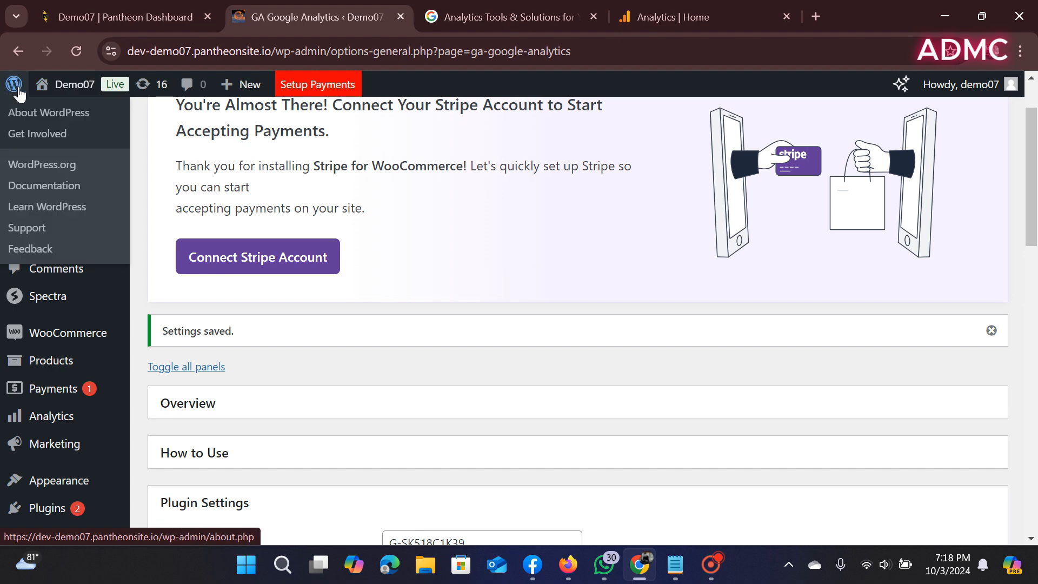
mouse_move(56, 87)
click(62, 112)
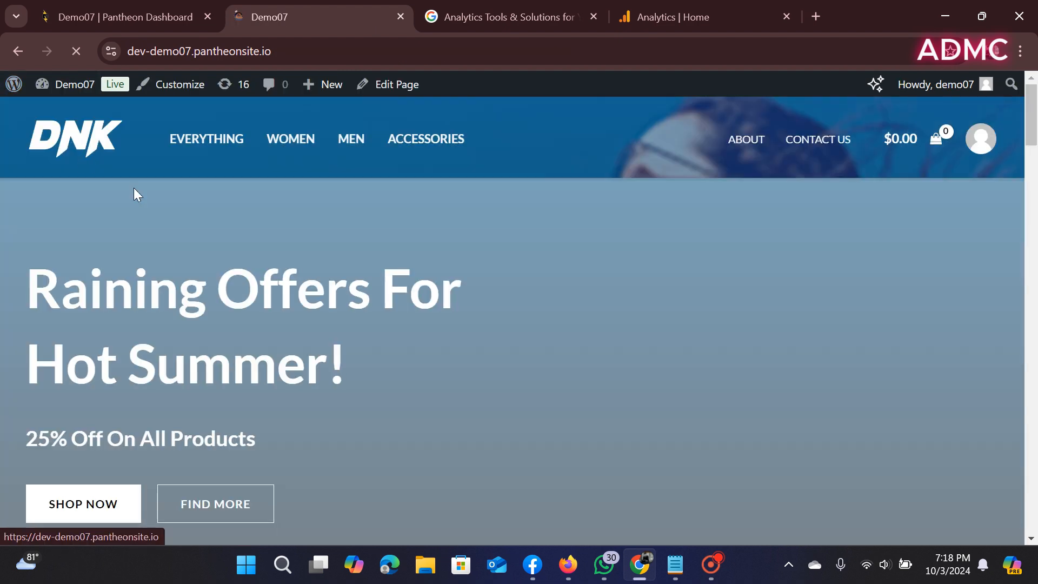
scroll(347, 309, down, 15)
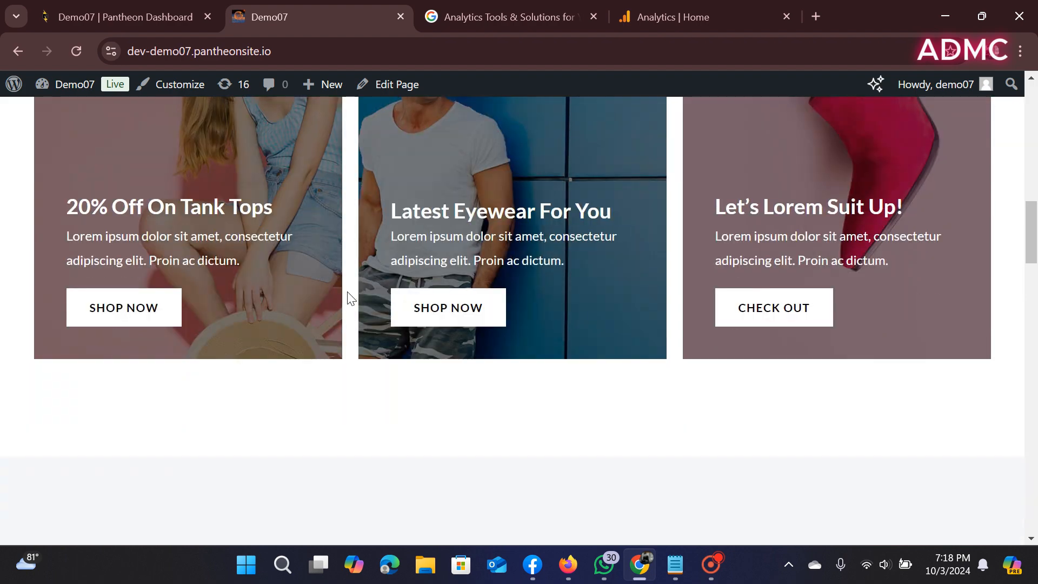
scroll(416, 336, down, 5)
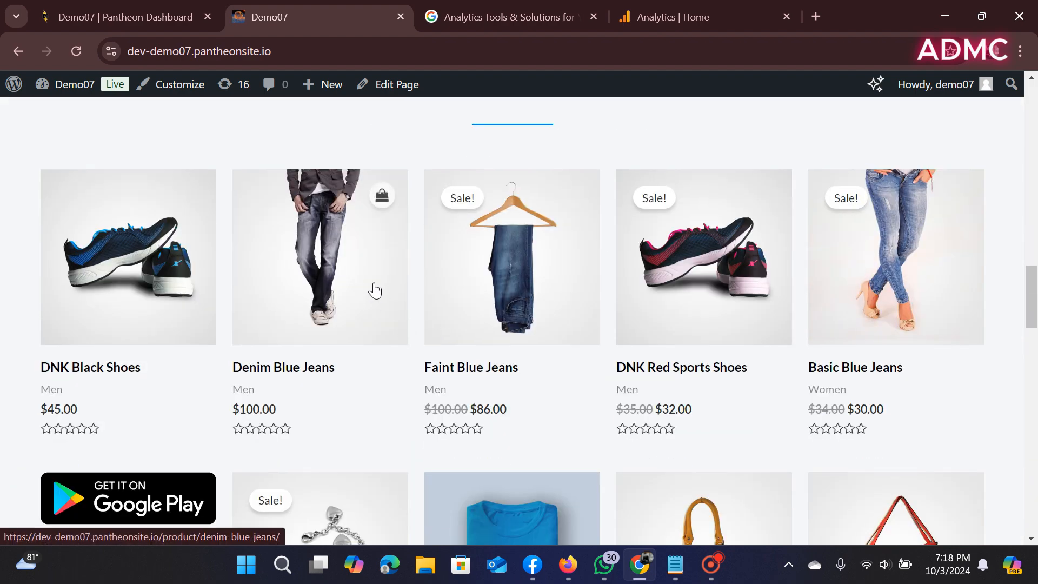
Visit the Denim Blue Jeans product page and browse it down to the footer and back.
click(372, 282)
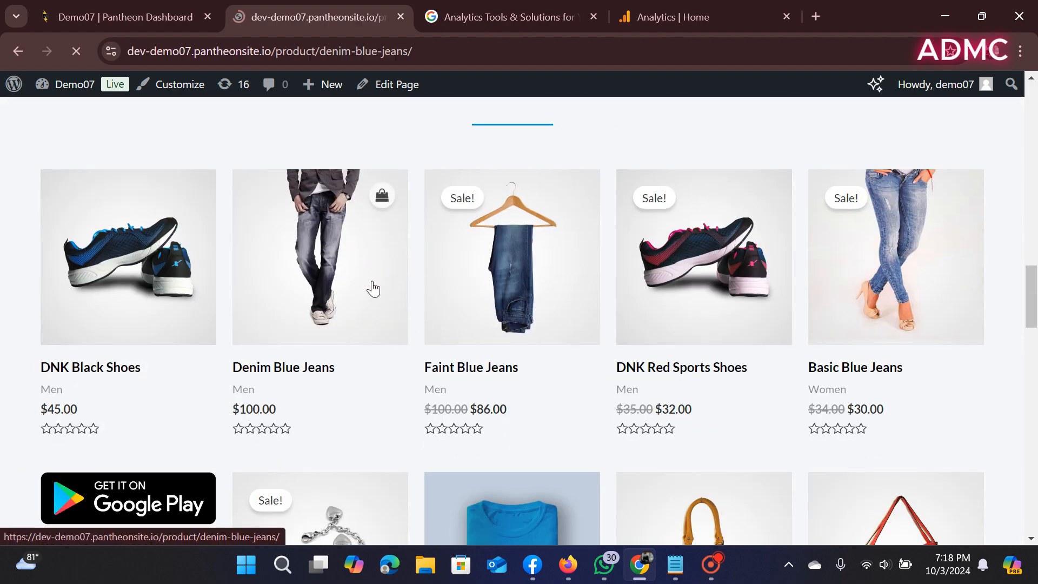
scroll(486, 340, down, 12)
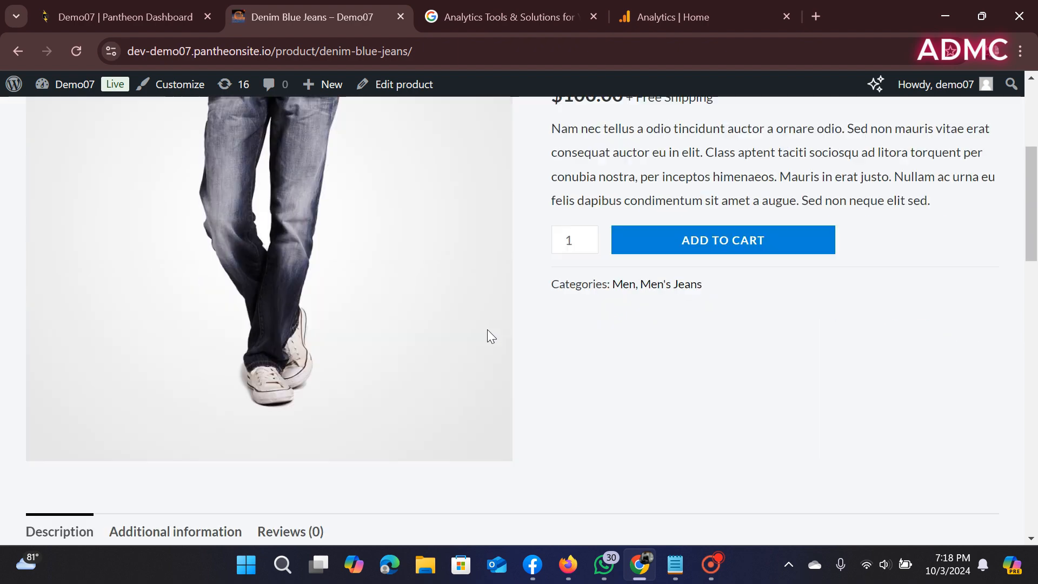
scroll(356, 317, down, 10)
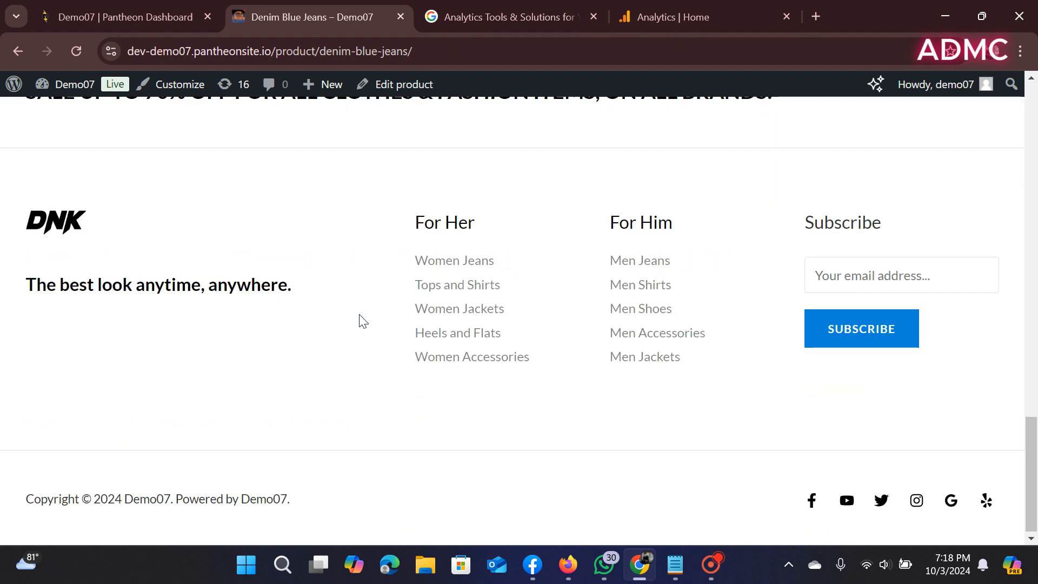
scroll(359, 319, up, 6)
scroll(365, 319, up, 15)
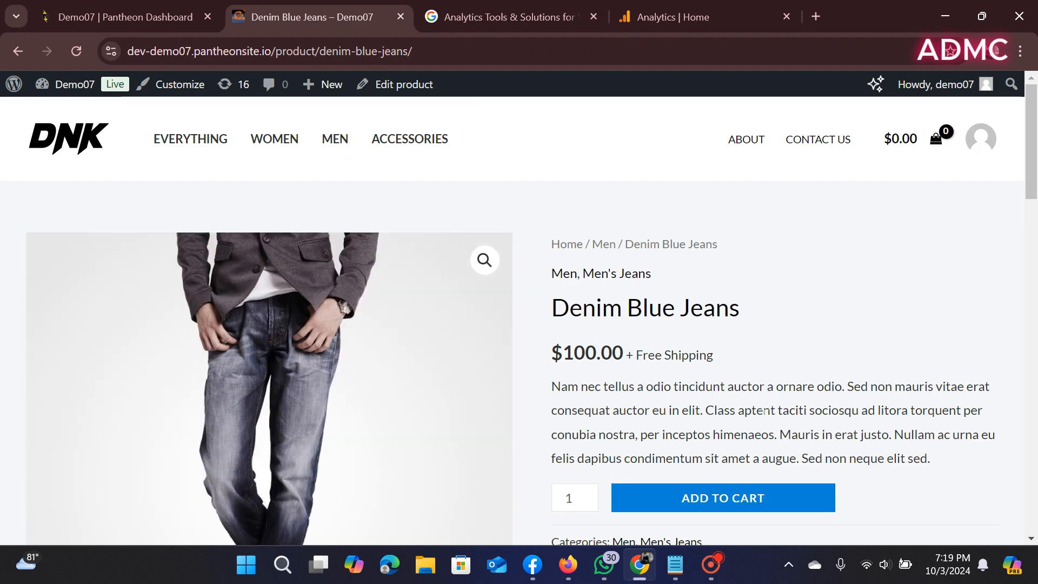
scroll(850, 417, down, 3)
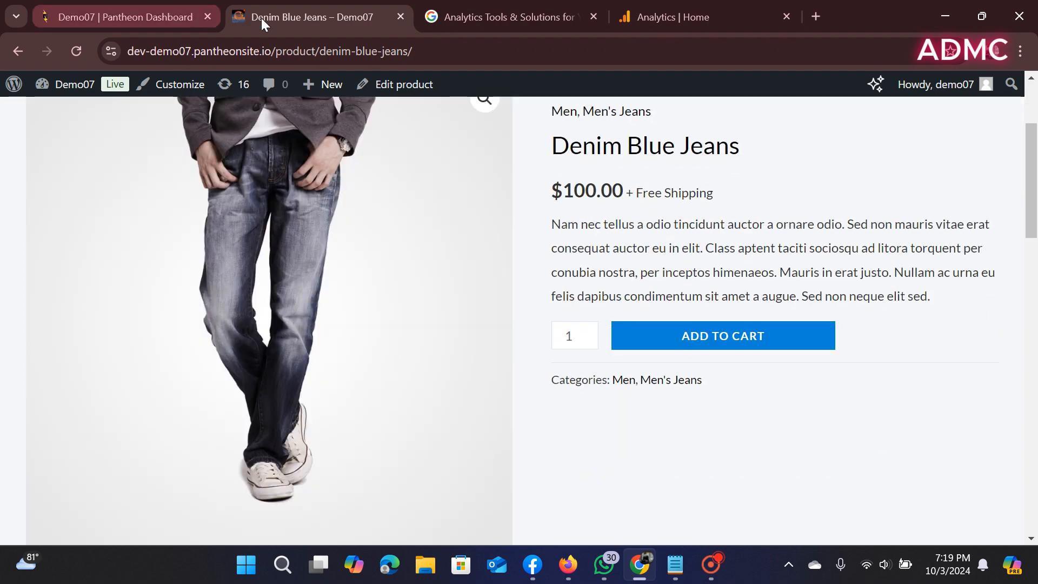
Return to the storefront's featured products and browse the DNK Black Shoes product page.
click(17, 52)
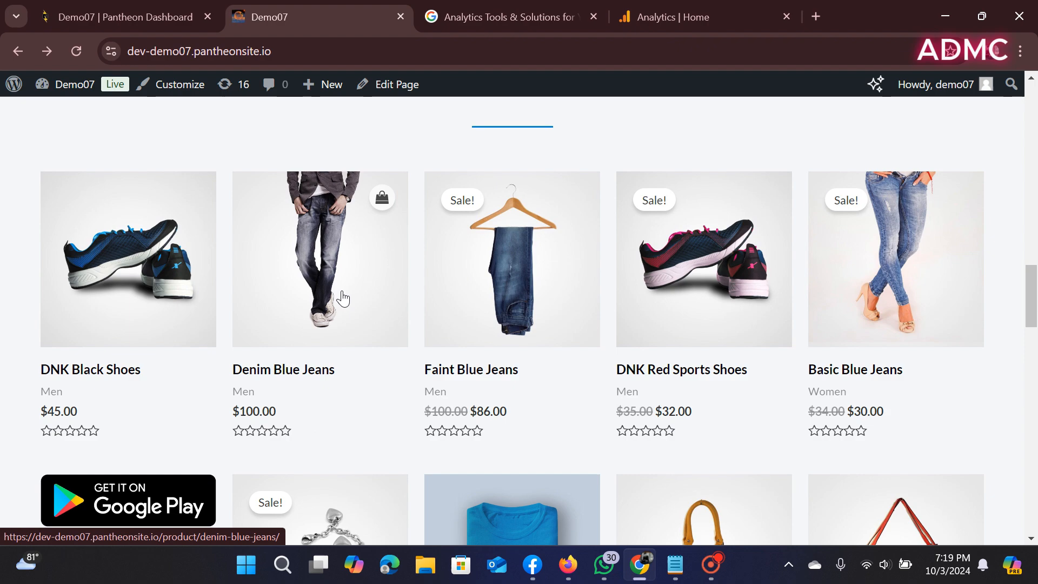
click(128, 259)
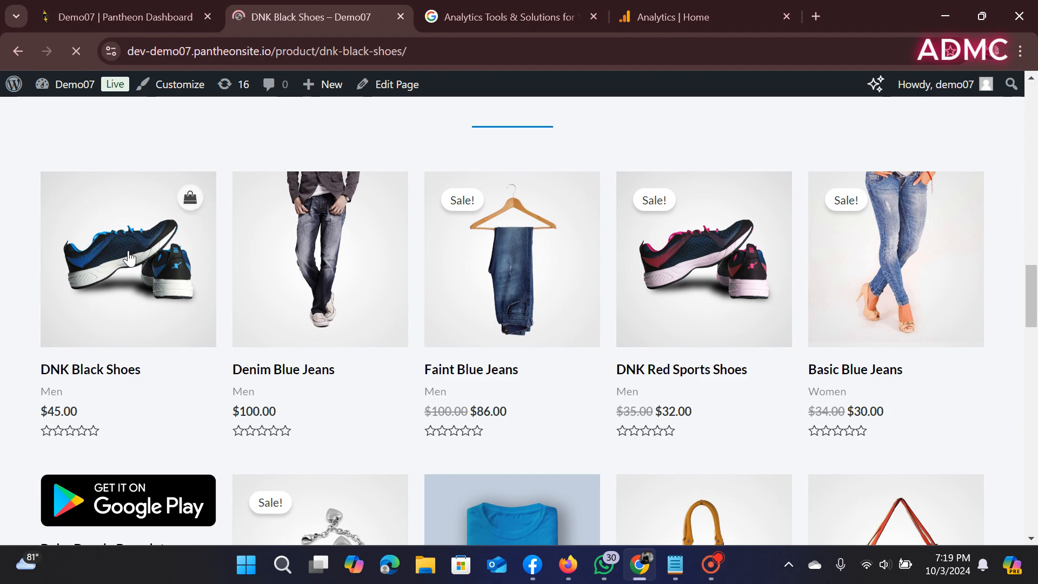
scroll(614, 414, down, 2)
scroll(613, 413, down, 15)
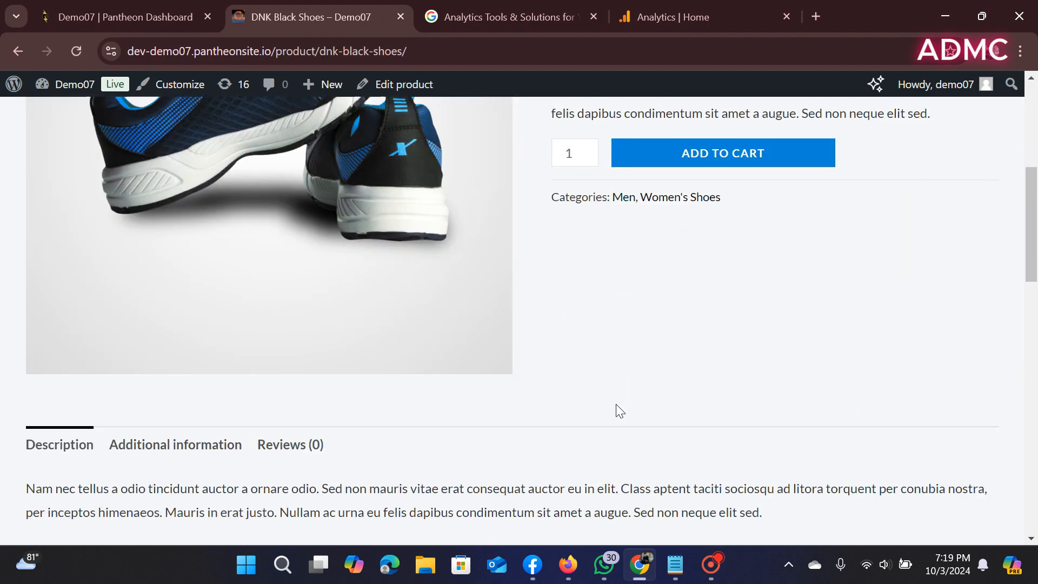
scroll(618, 407, up, 15)
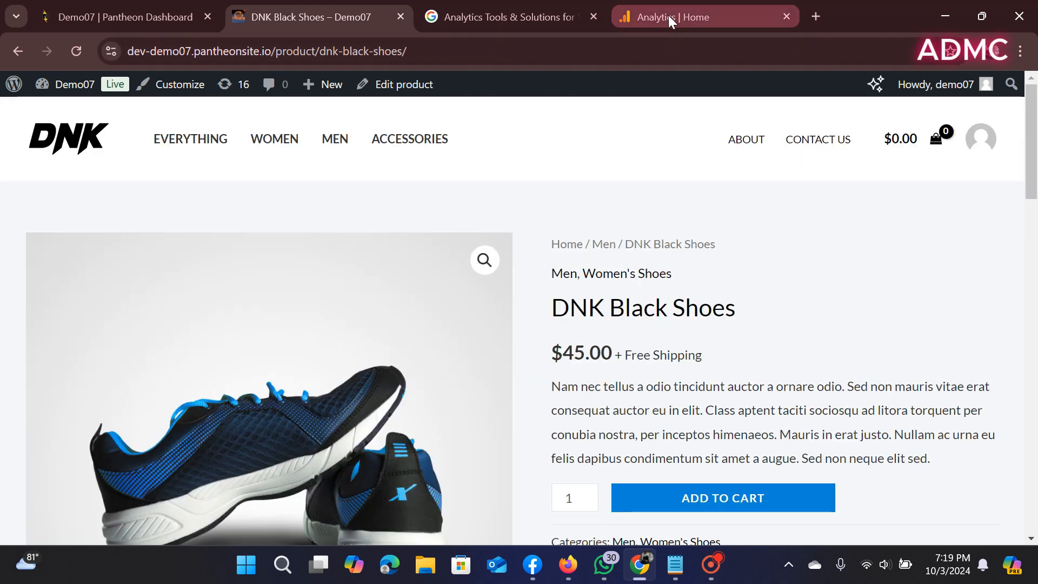
Switch back to Google Analytics, close the account list and check the Home page's active users per minute and by country.
click(668, 15)
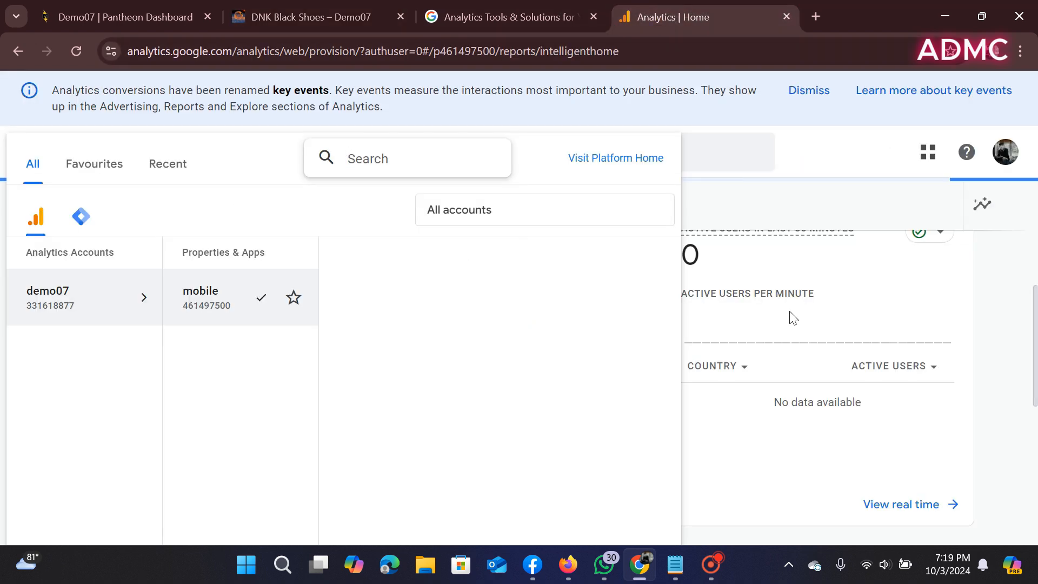
click(925, 313)
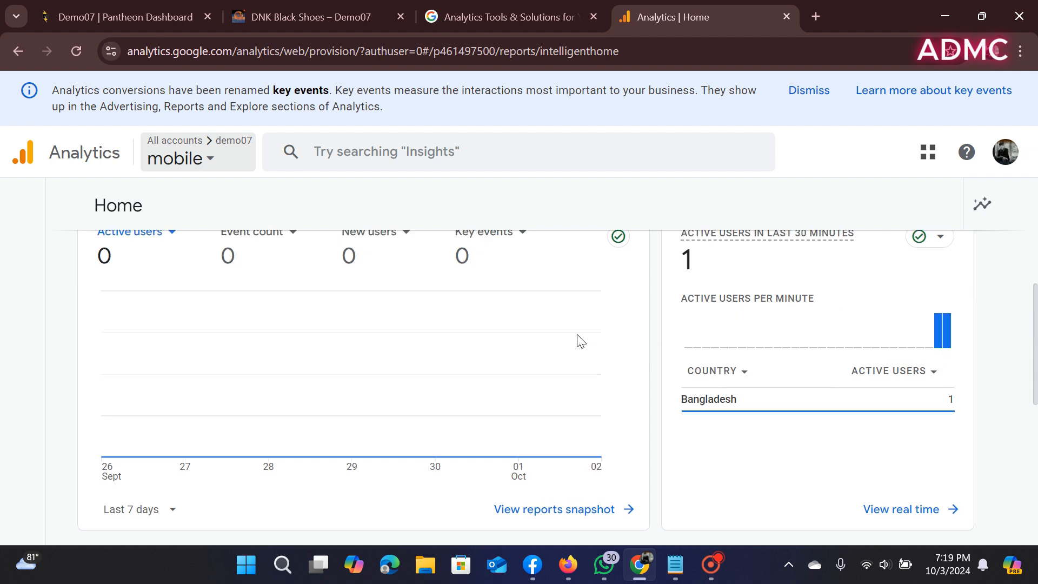
scroll(641, 337, up, 1)
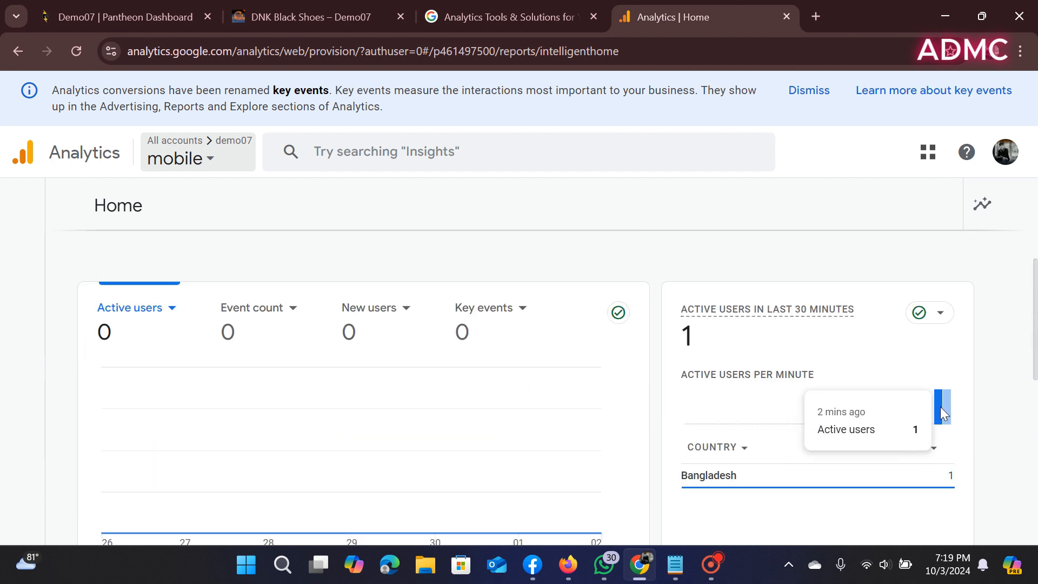
scroll(938, 418, down, 3)
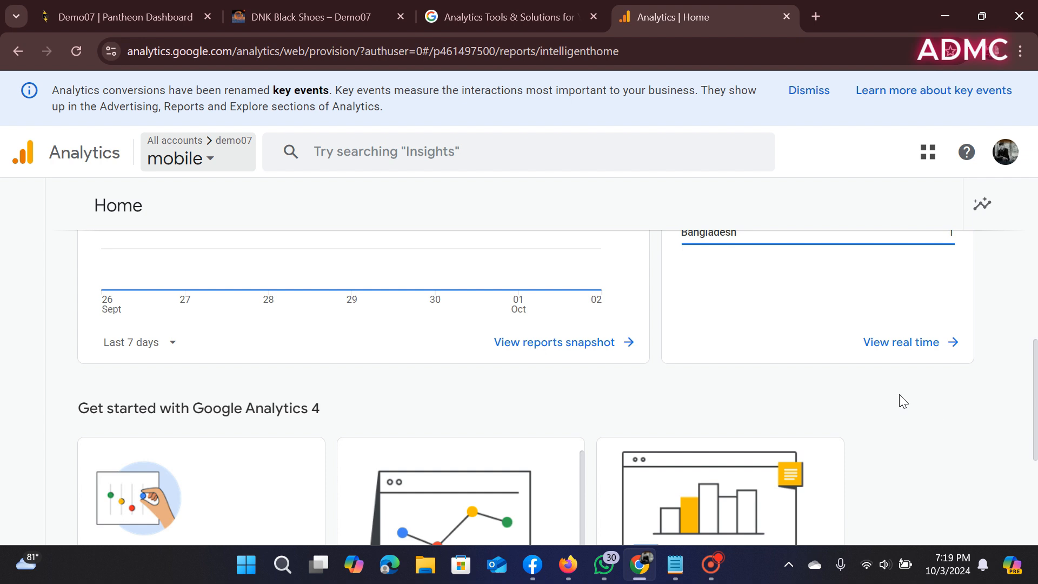
Open the full real-time report and examine its active users, audience, page views by title and event counts.
click(891, 347)
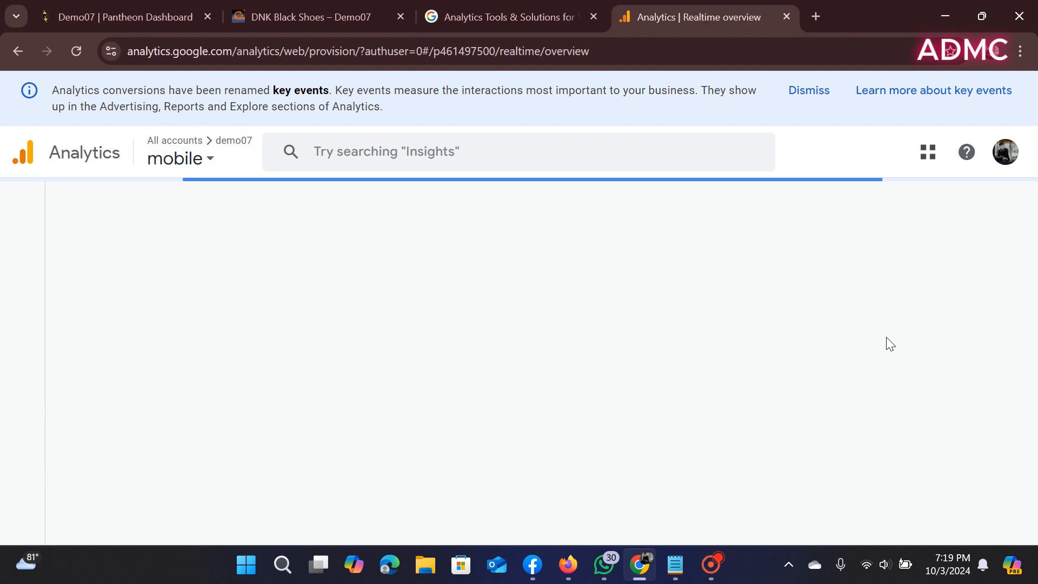
scroll(281, 385, down, 3)
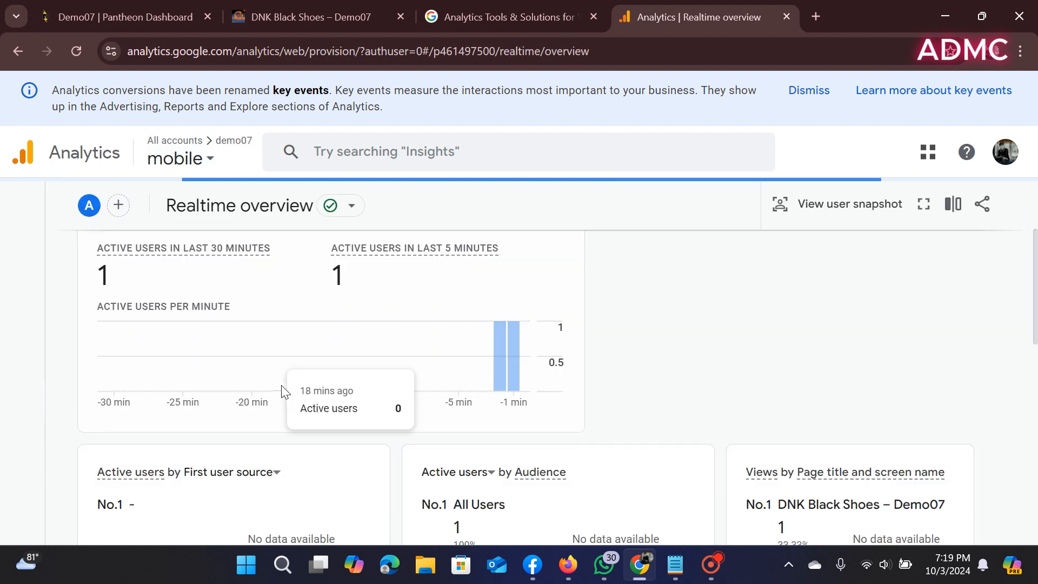
scroll(493, 350, down, 1)
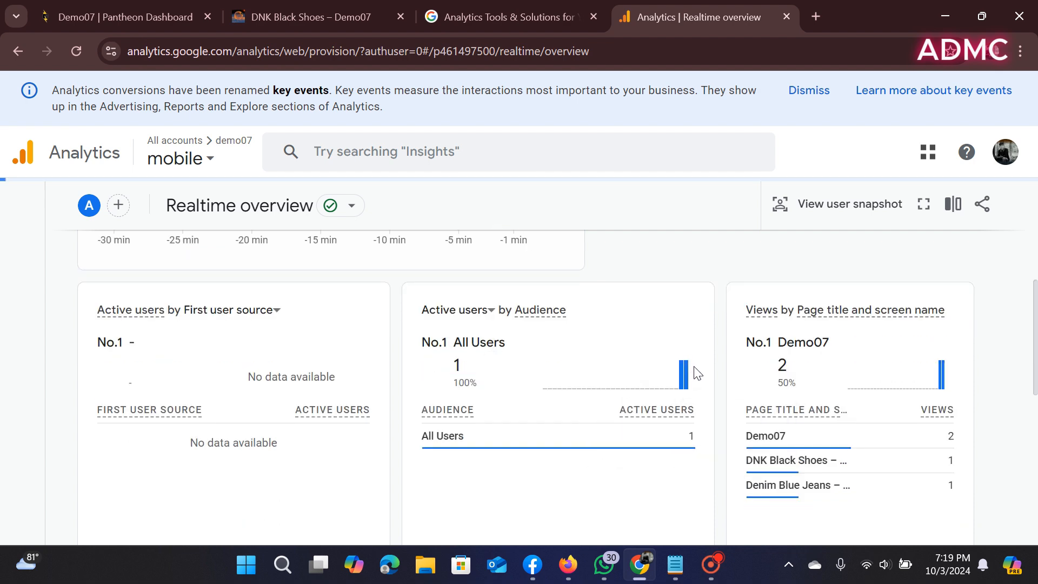
scroll(892, 427, down, 3)
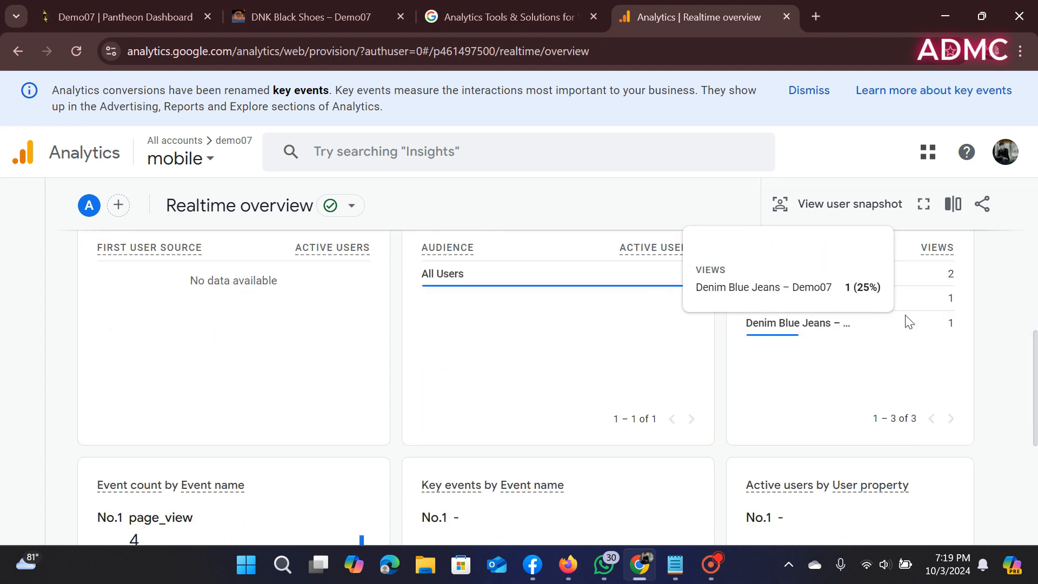
scroll(915, 323, down, 3)
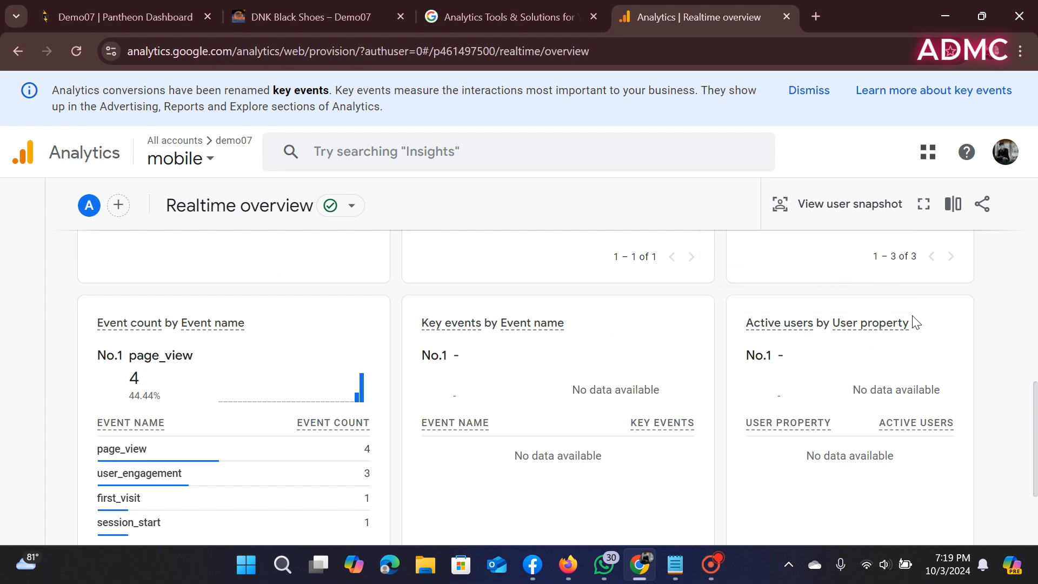
scroll(348, 479, down, 1)
scroll(270, 357, down, 1)
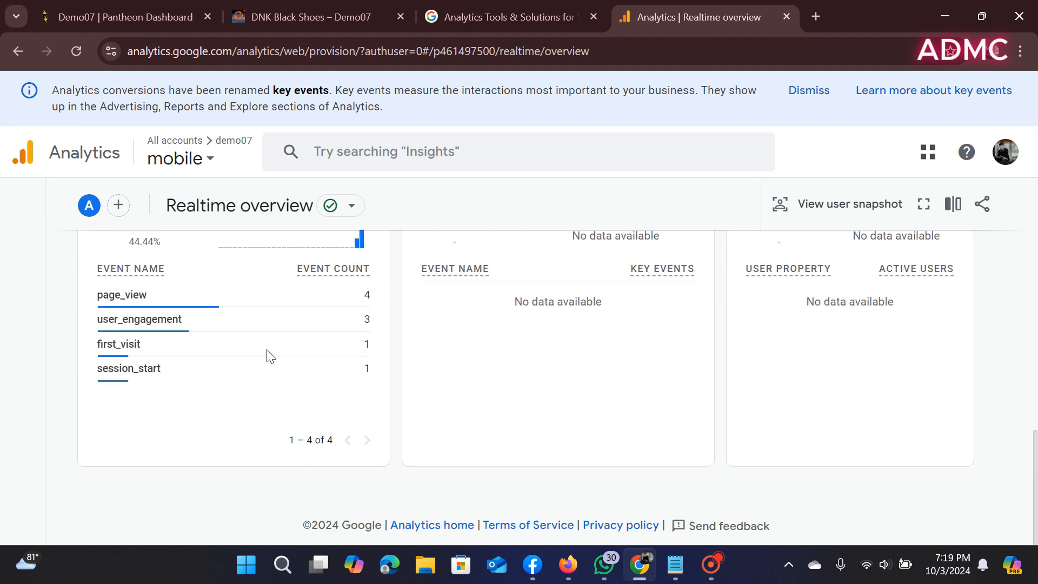
scroll(598, 405, up, 7)
scroll(597, 401, up, 2)
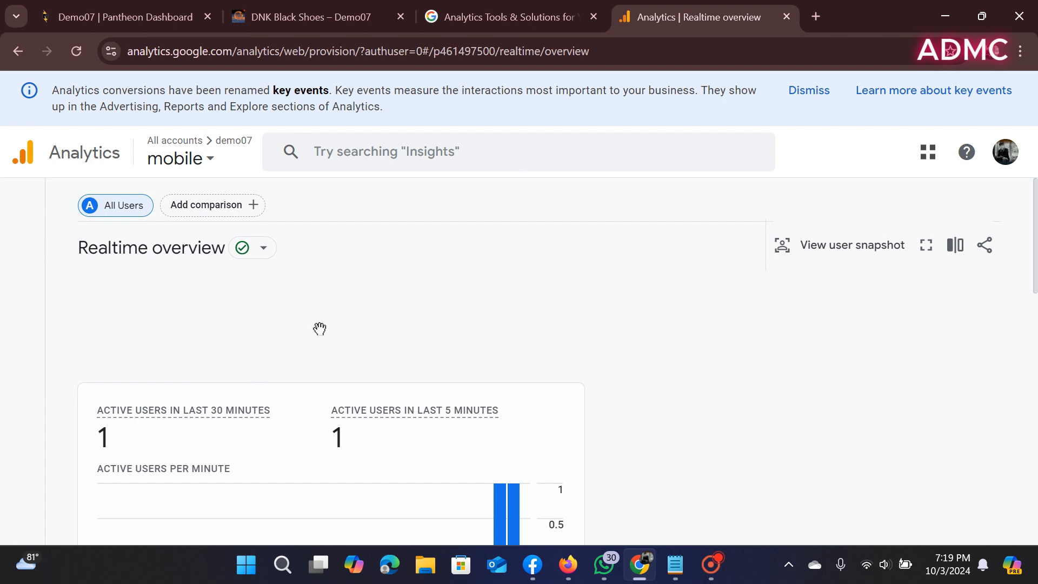
Switch to the Demo07 storefront and go back from the DNK Black Shoes page to the beginning of the home page.
mouse_move(727, 571)
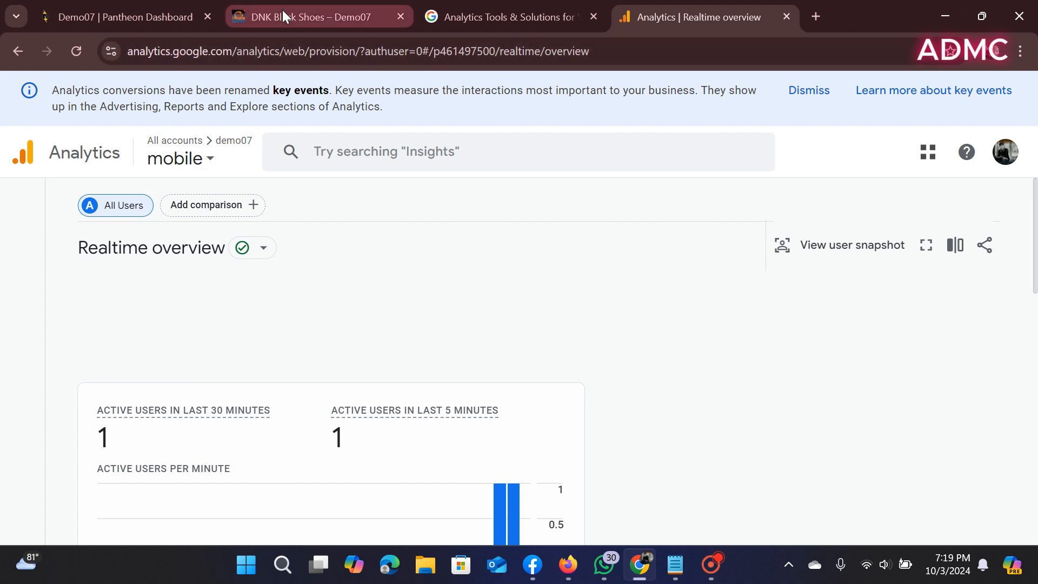
mouse_move(282, 9)
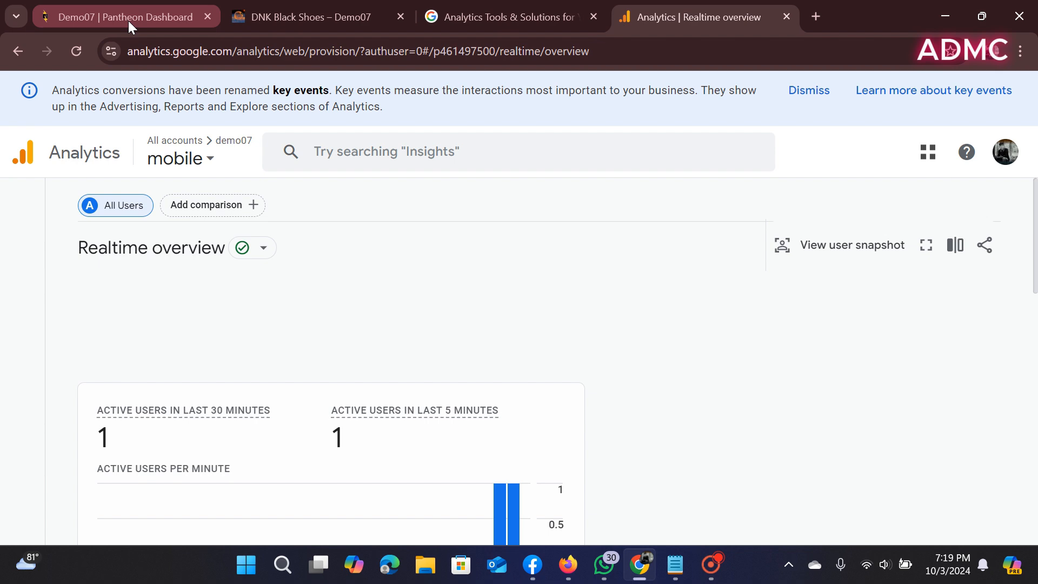
mouse_move(128, 20)
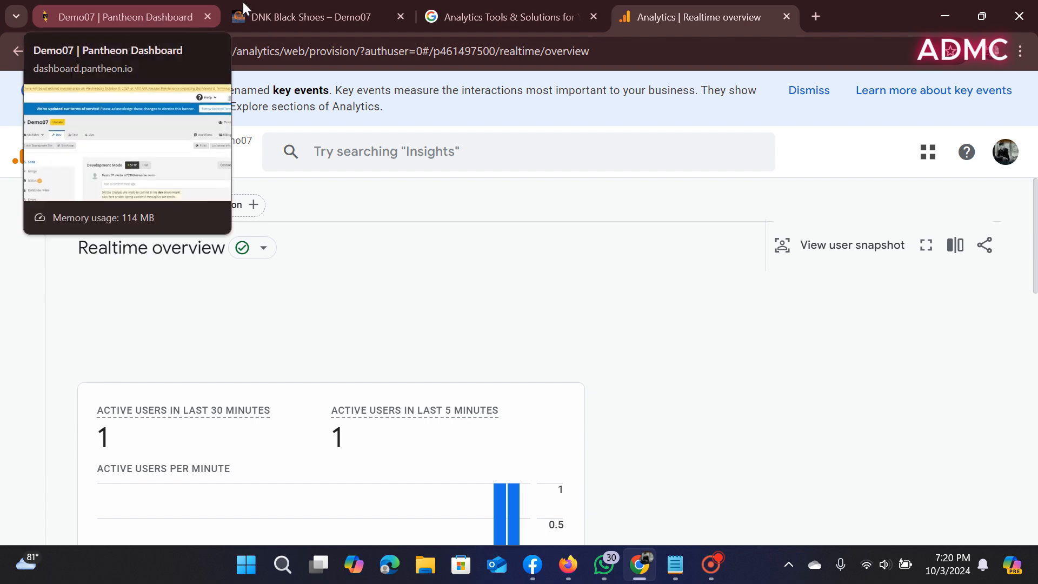
click(280, 21)
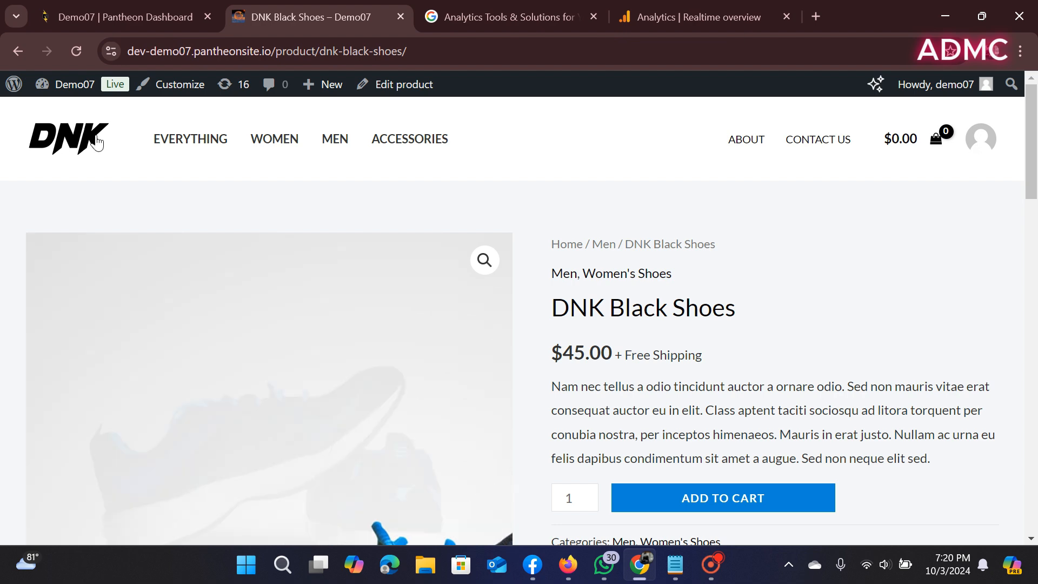
mouse_move(56, 94)
click(15, 50)
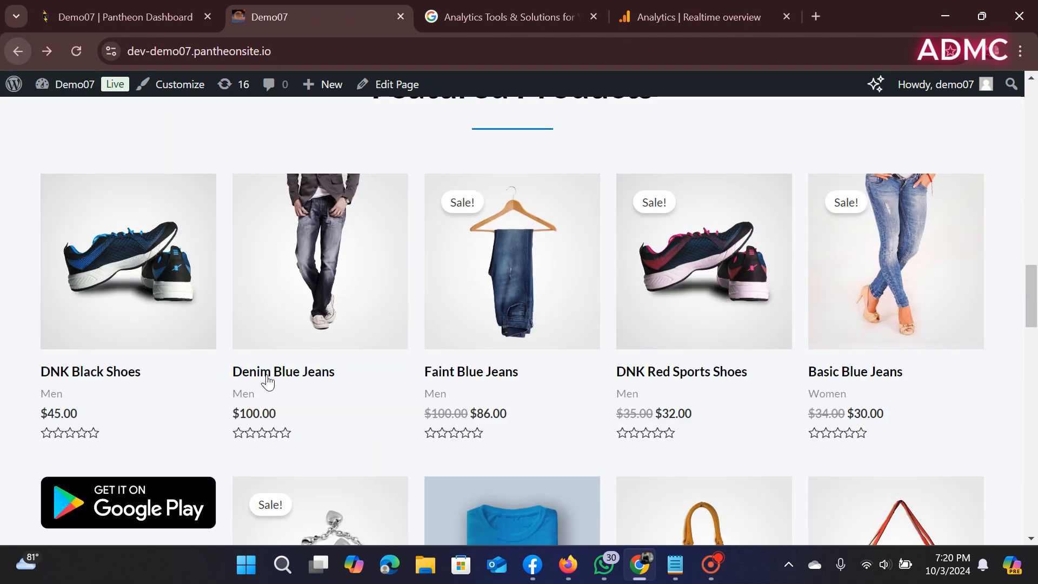
scroll(310, 394, up, 10)
scroll(310, 393, up, 8)
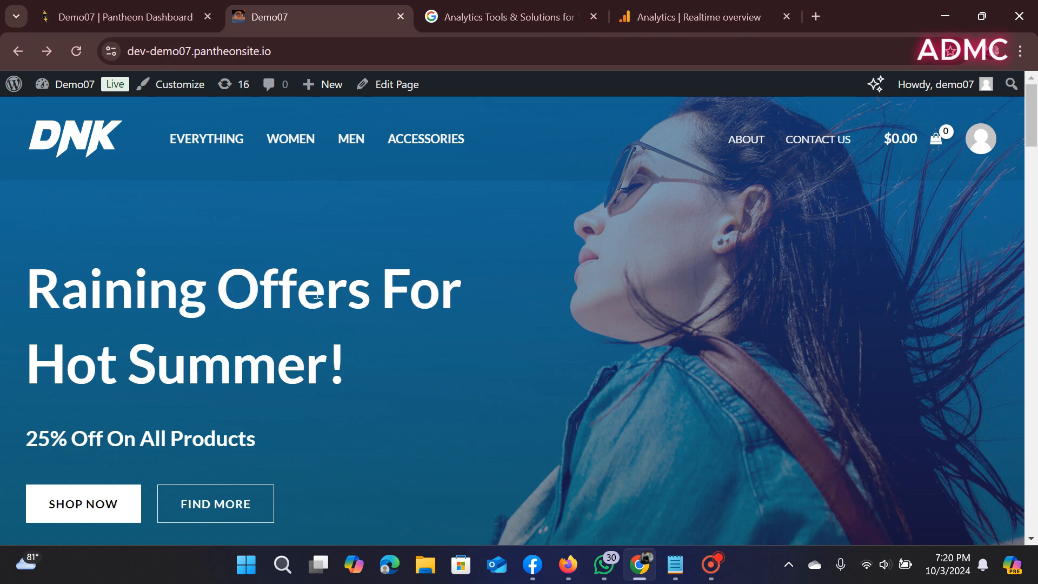
scroll(301, 387, down, 2)
scroll(363, 354, up, 2)
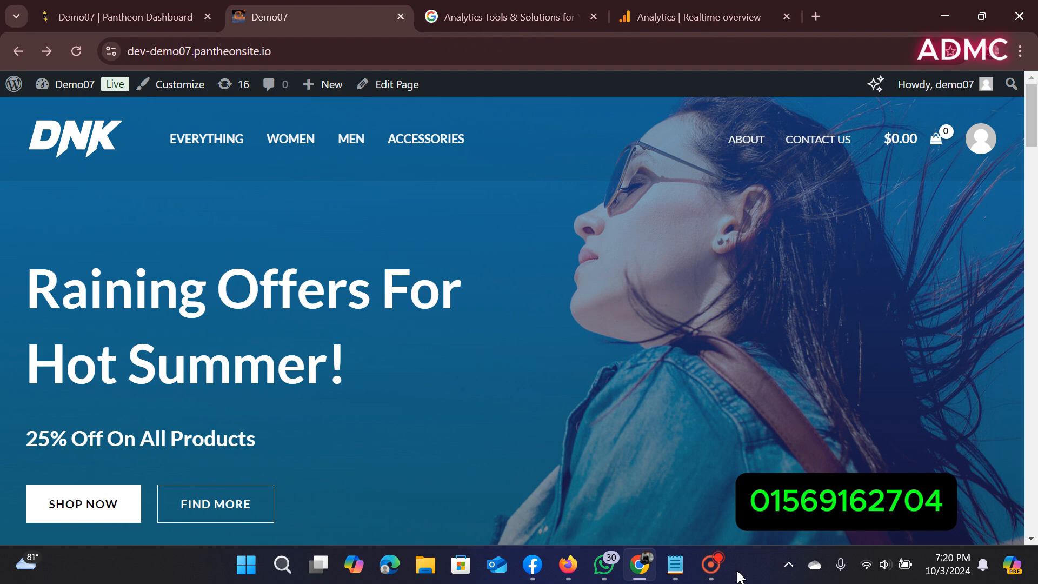
scroll(741, 378, down, 2)
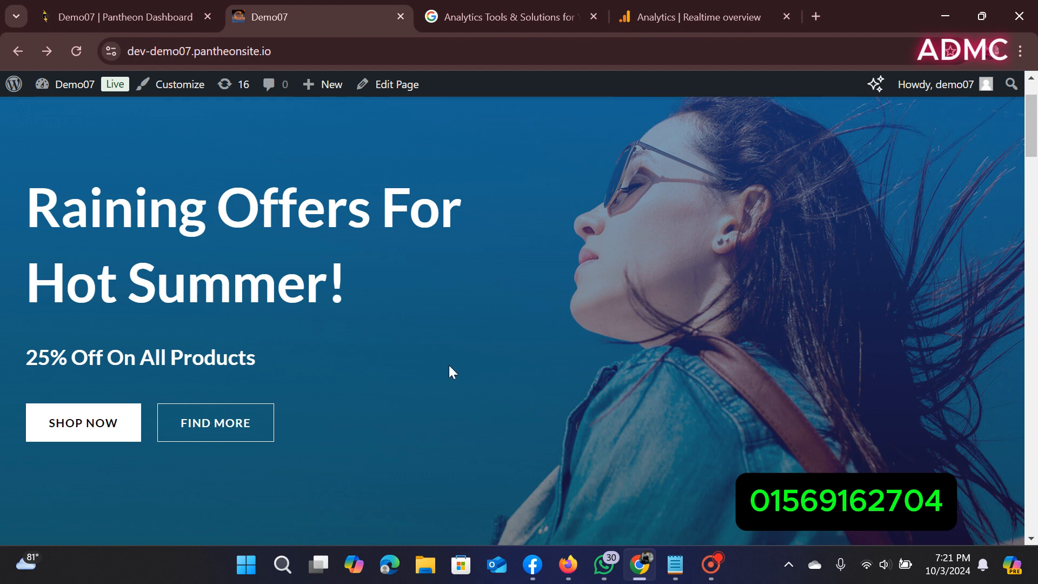
scroll(452, 371, up, 2)
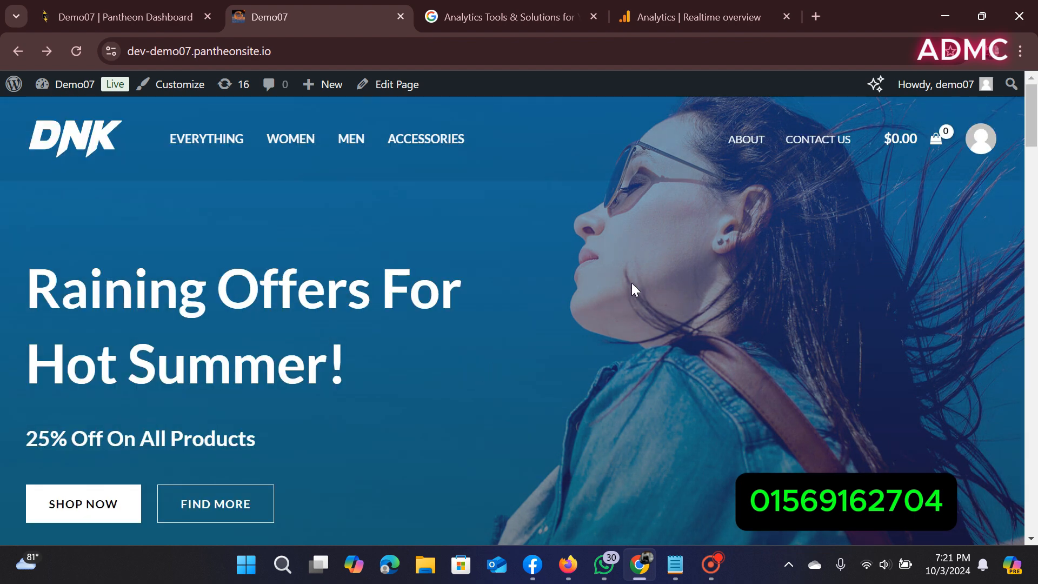